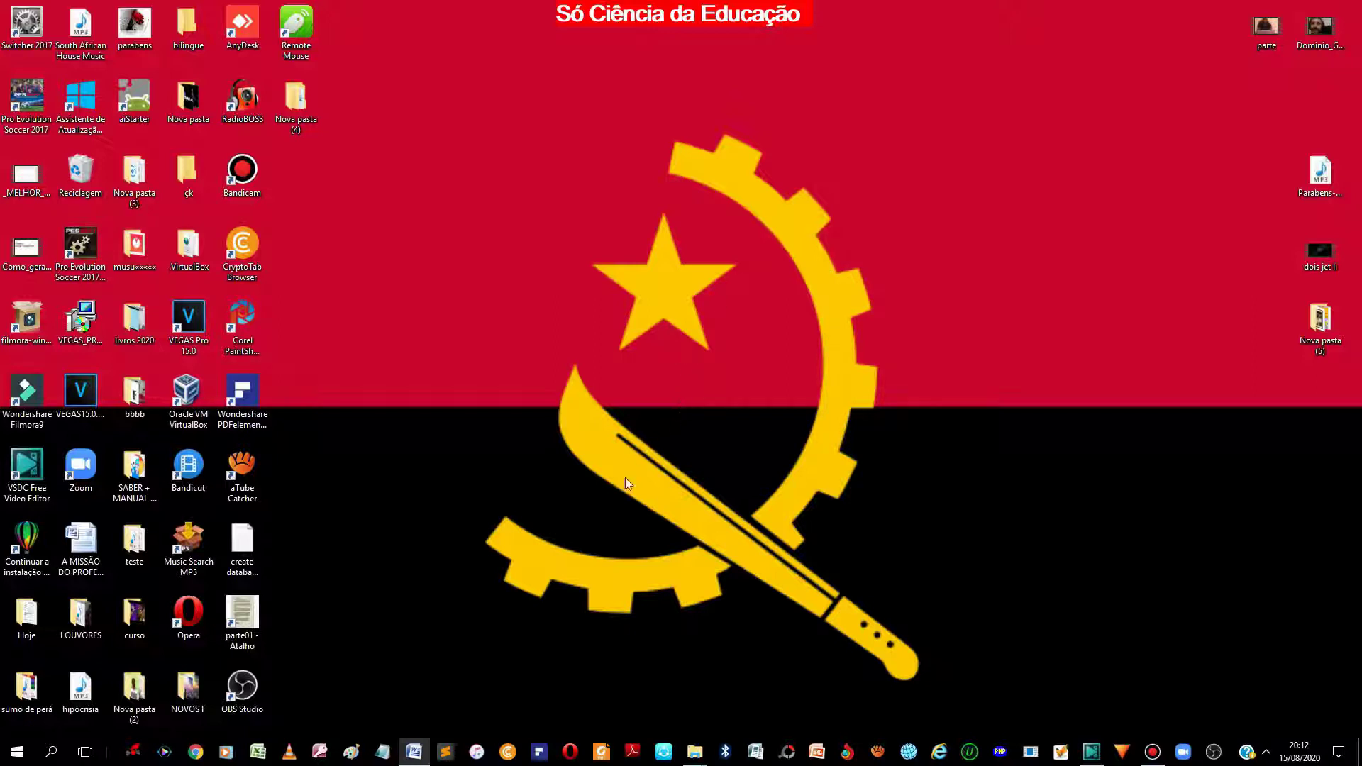
- Bring up the quick options menu for Microsoft Word from the taskbar
right_click(418, 754)
- Start a new blank Word document, maximize its window and set the zoom to 100%
click(409, 675)
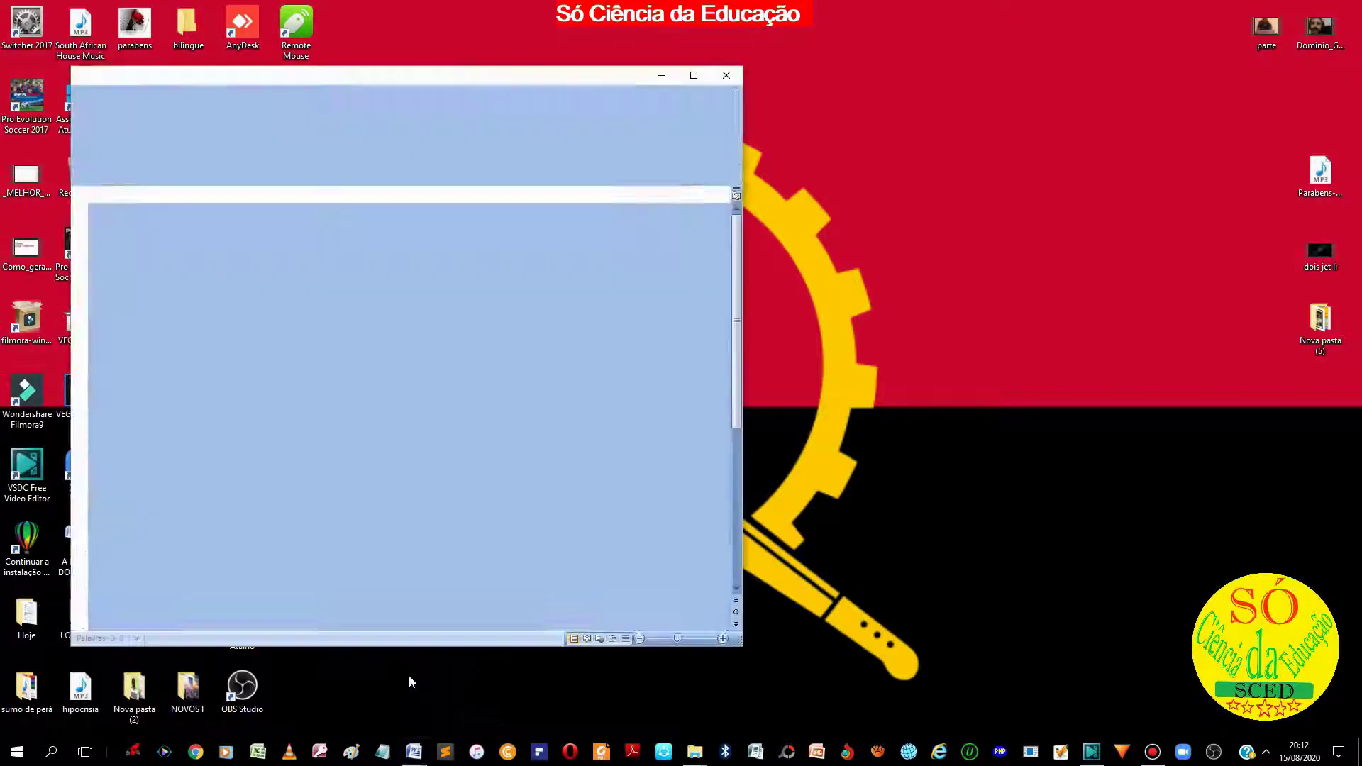
click(693, 74)
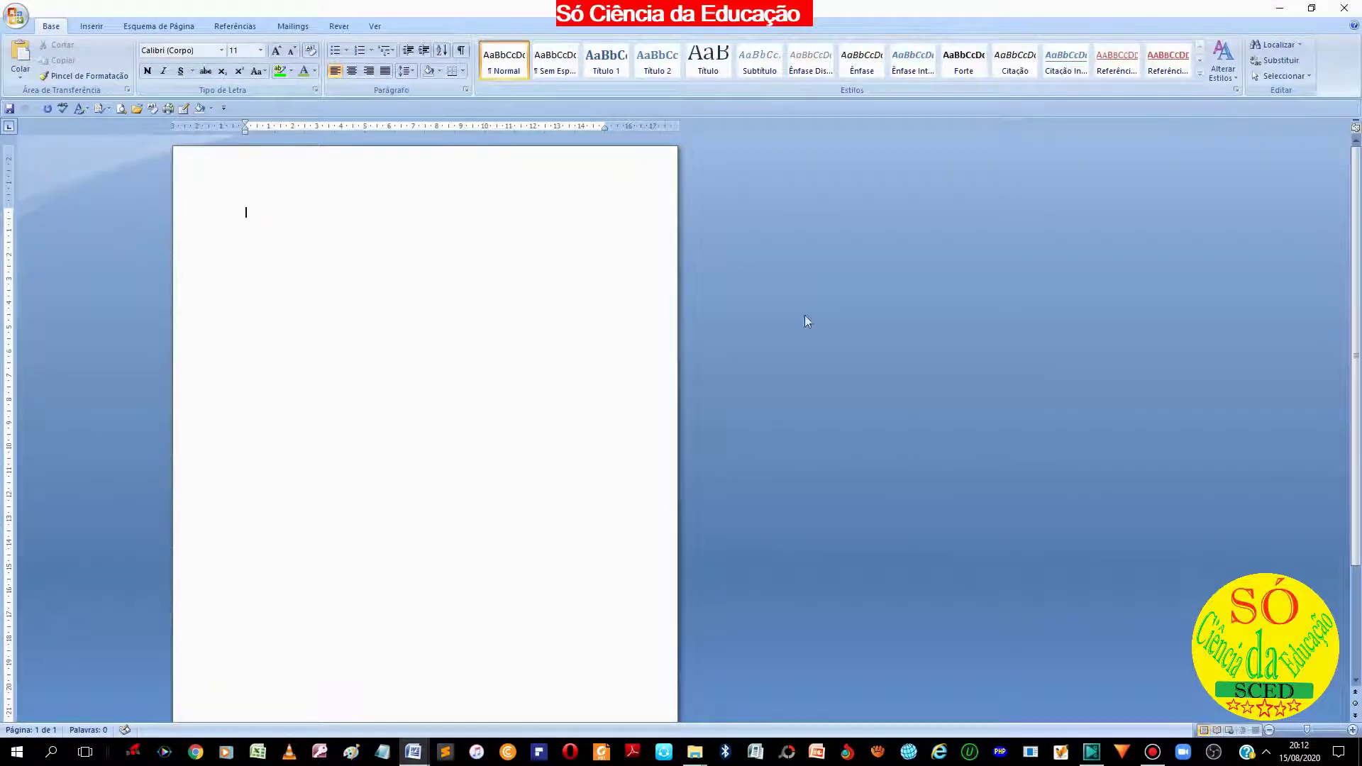
click(1353, 729)
click(1353, 730)
click(1353, 730)
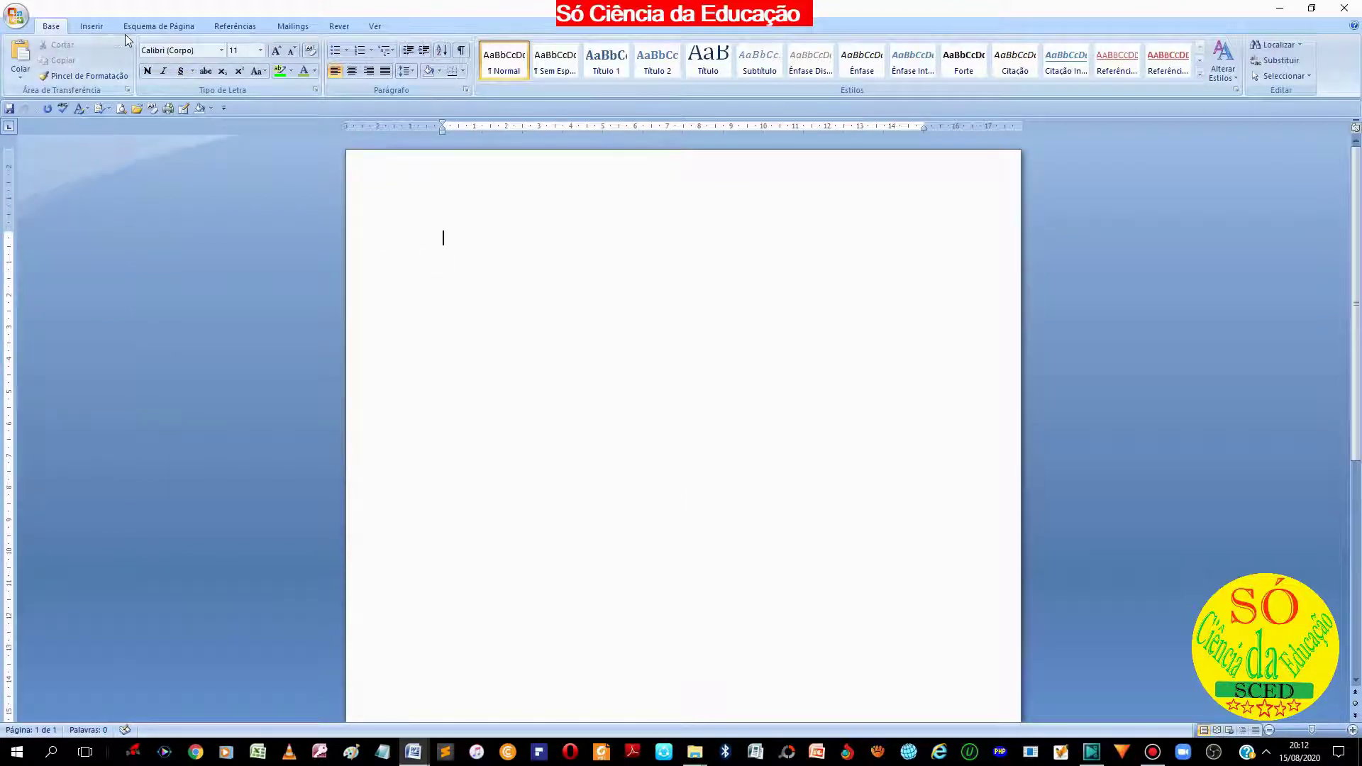
- Open the SmartArt chooser from Inserir and browse the List layouts
click(92, 27)
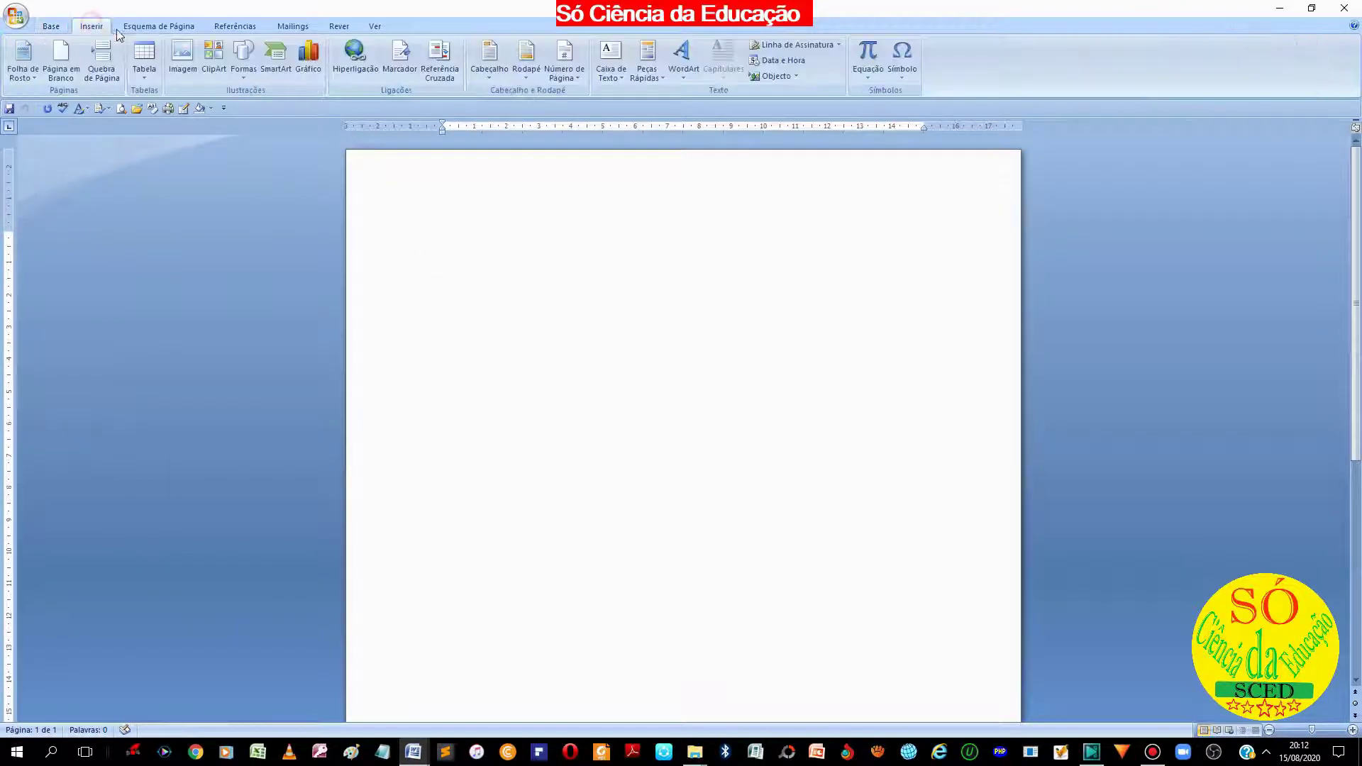
click(280, 77)
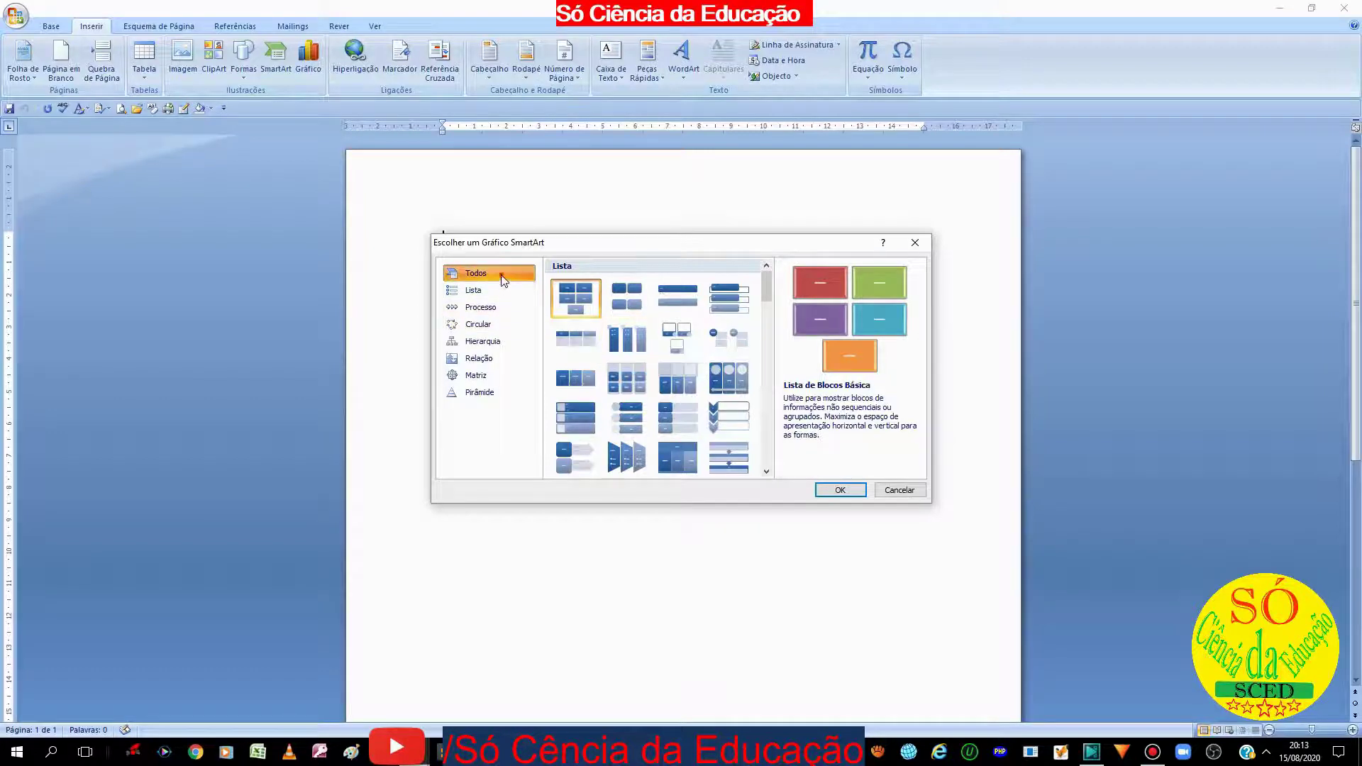
scroll(654, 357, down, 10)
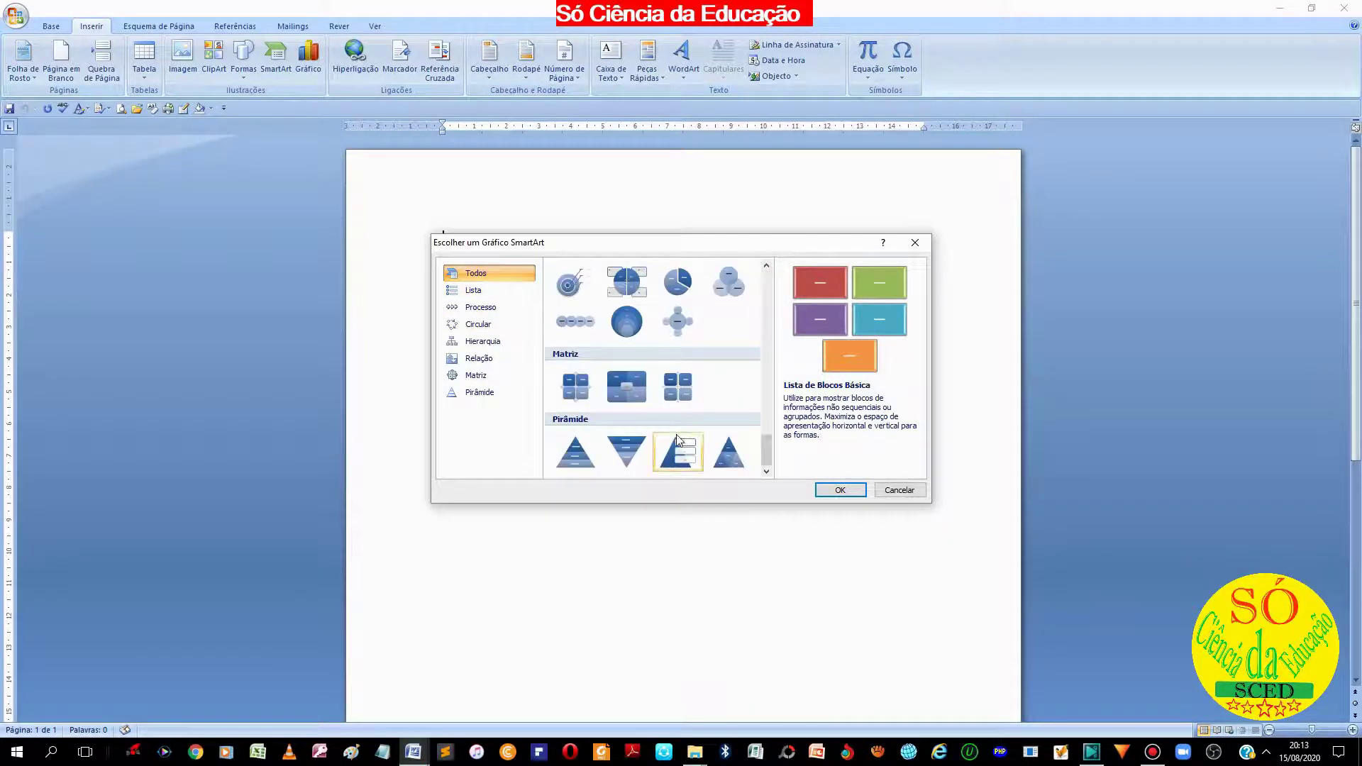
scroll(676, 437, down, 2)
scroll(676, 437, down, 3)
scroll(676, 438, down, 2)
click(473, 290)
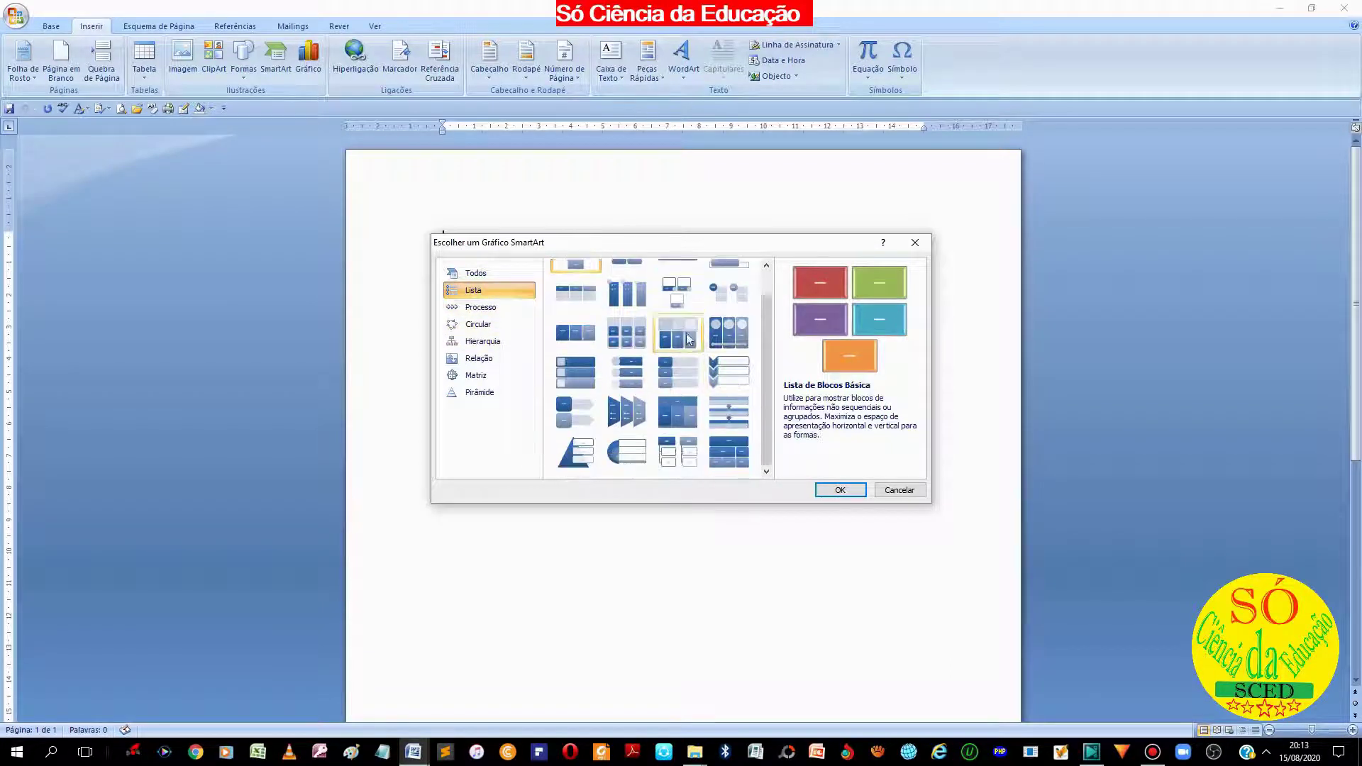
scroll(702, 383, down, 1)
scroll(690, 365, up, 1)
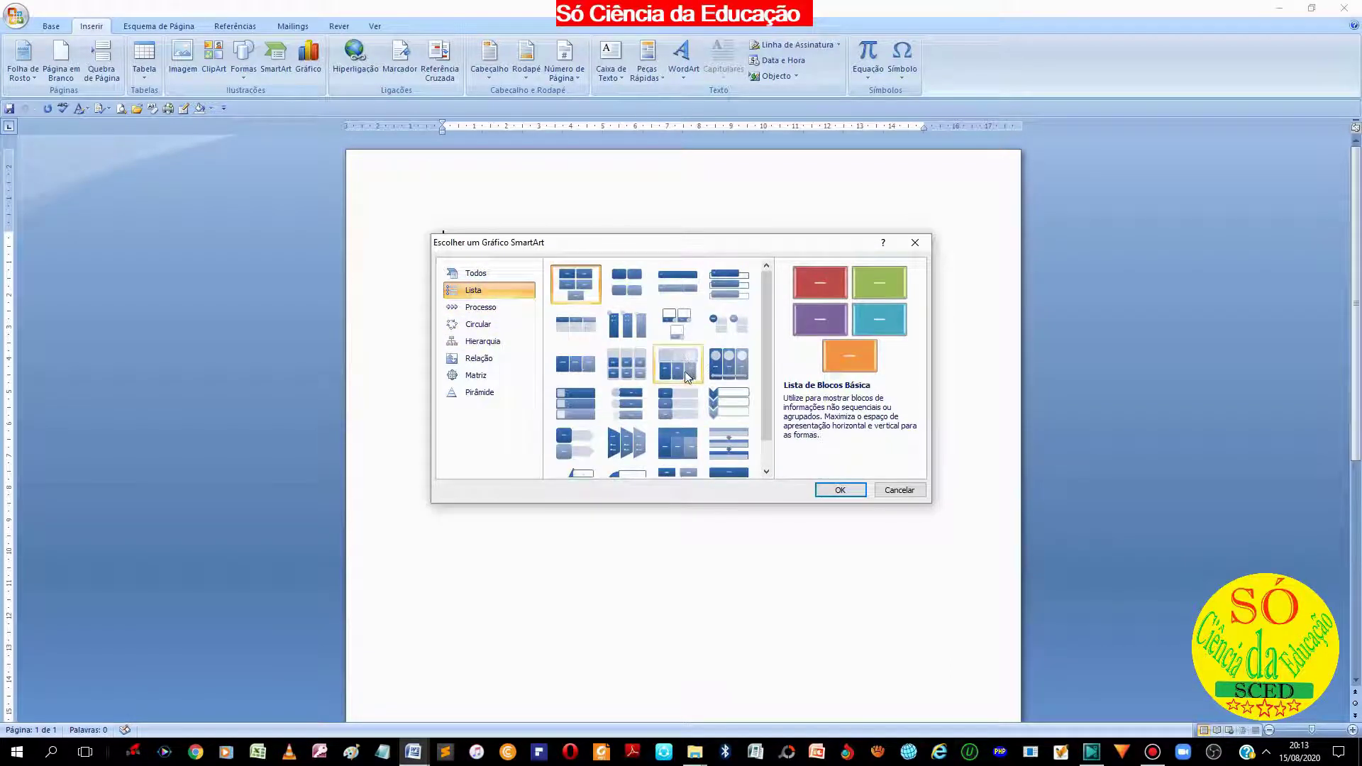
- Browse the Process and Circular layouts, then insert the Hierarquia Horizontal diagram
click(489, 307)
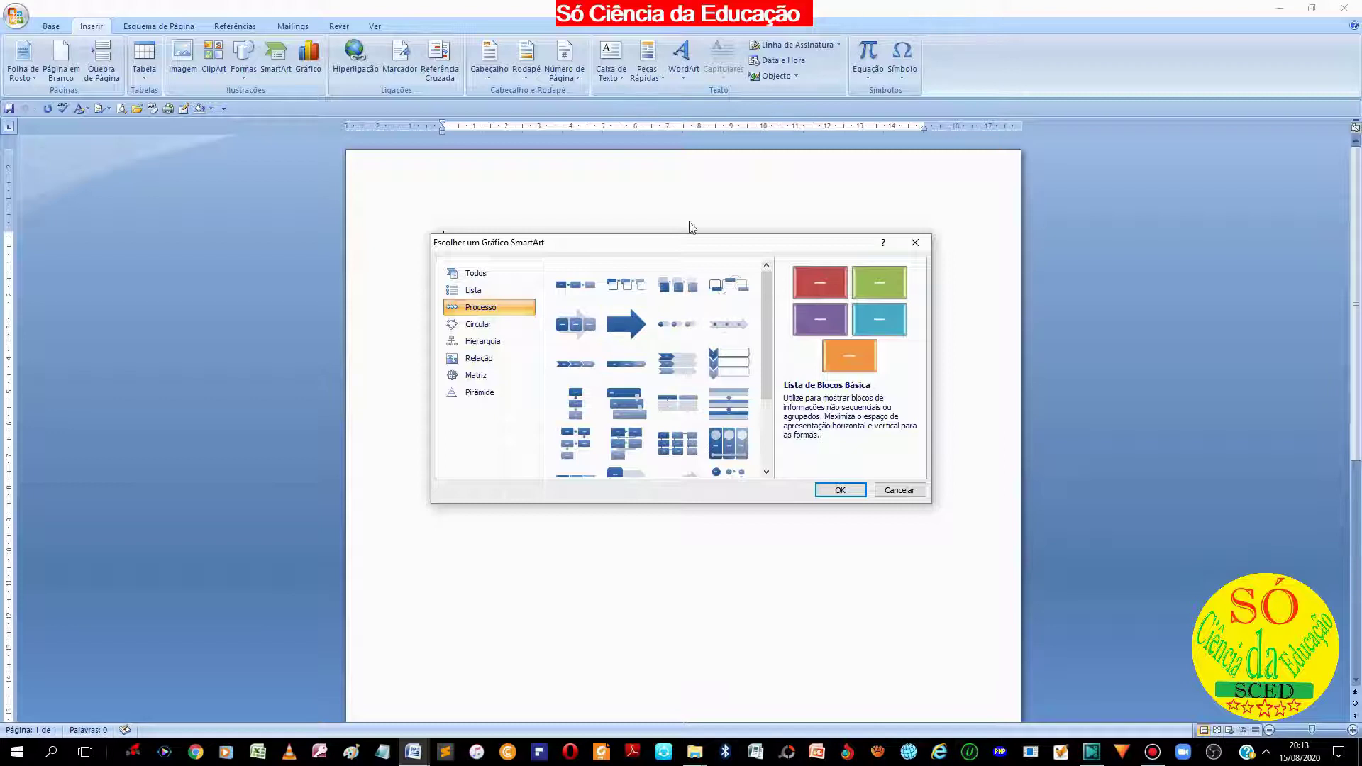
click(468, 326)
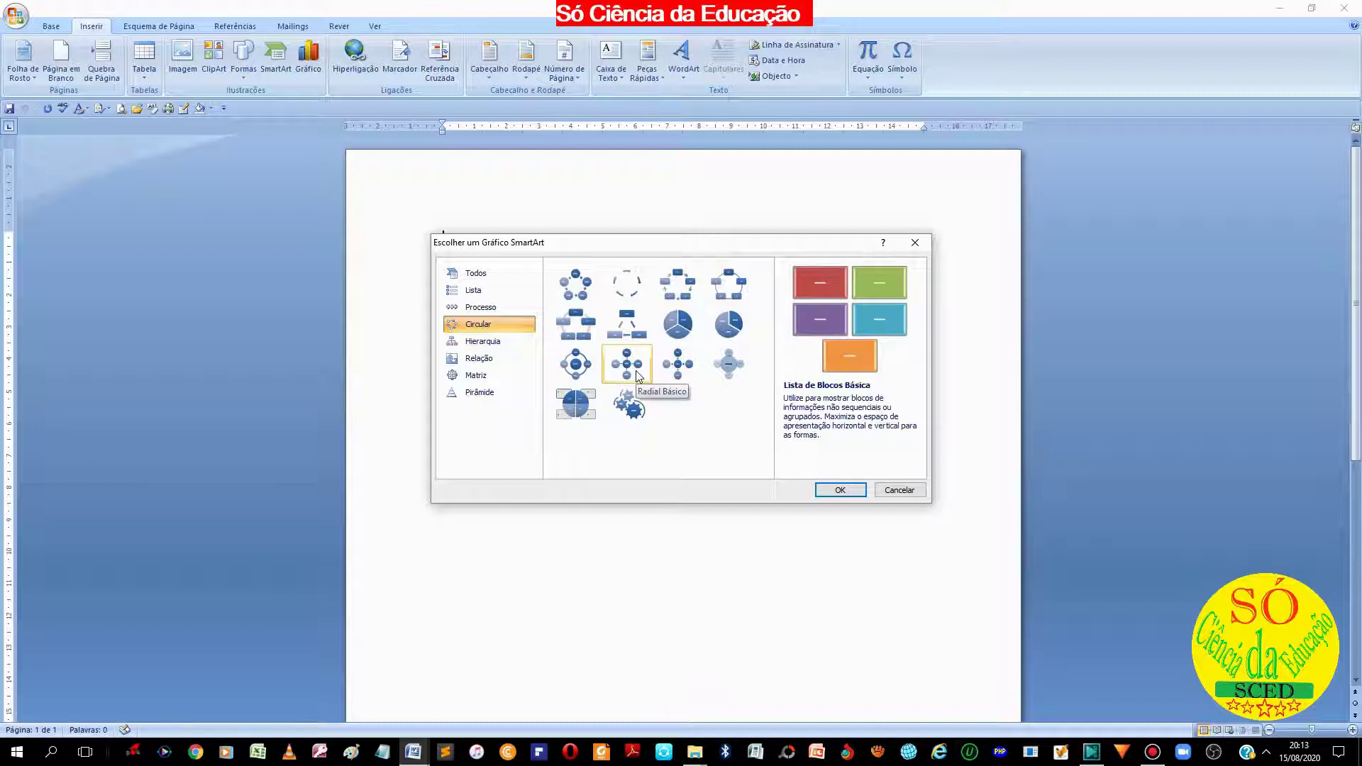
click(482, 341)
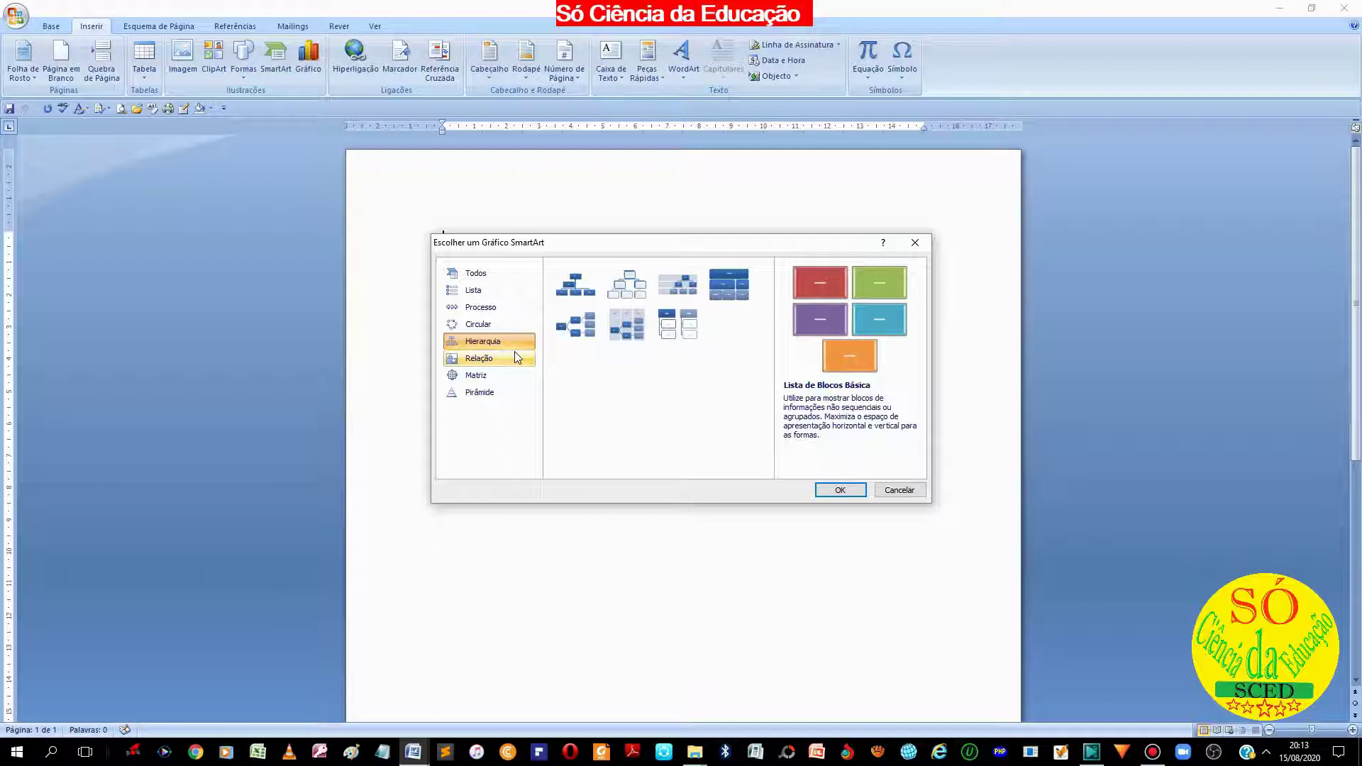
click(575, 325)
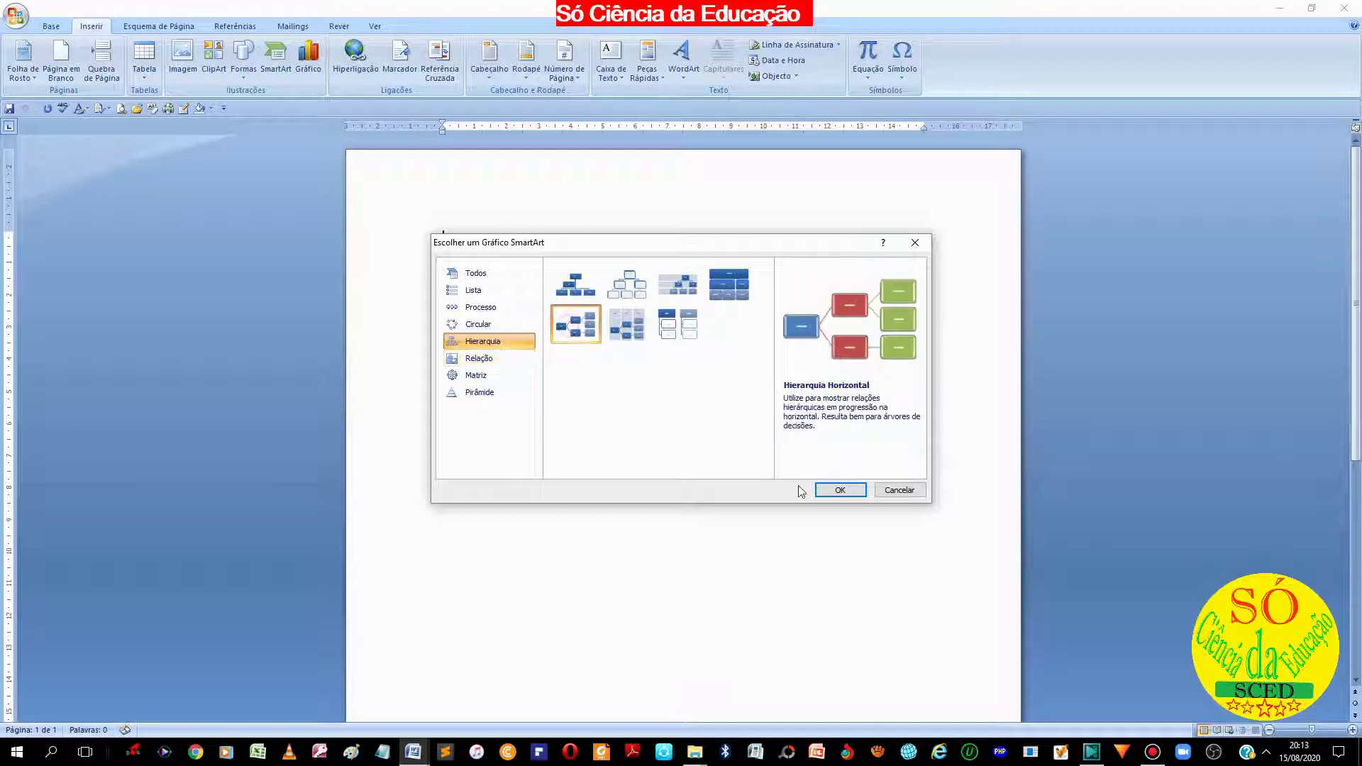
click(838, 490)
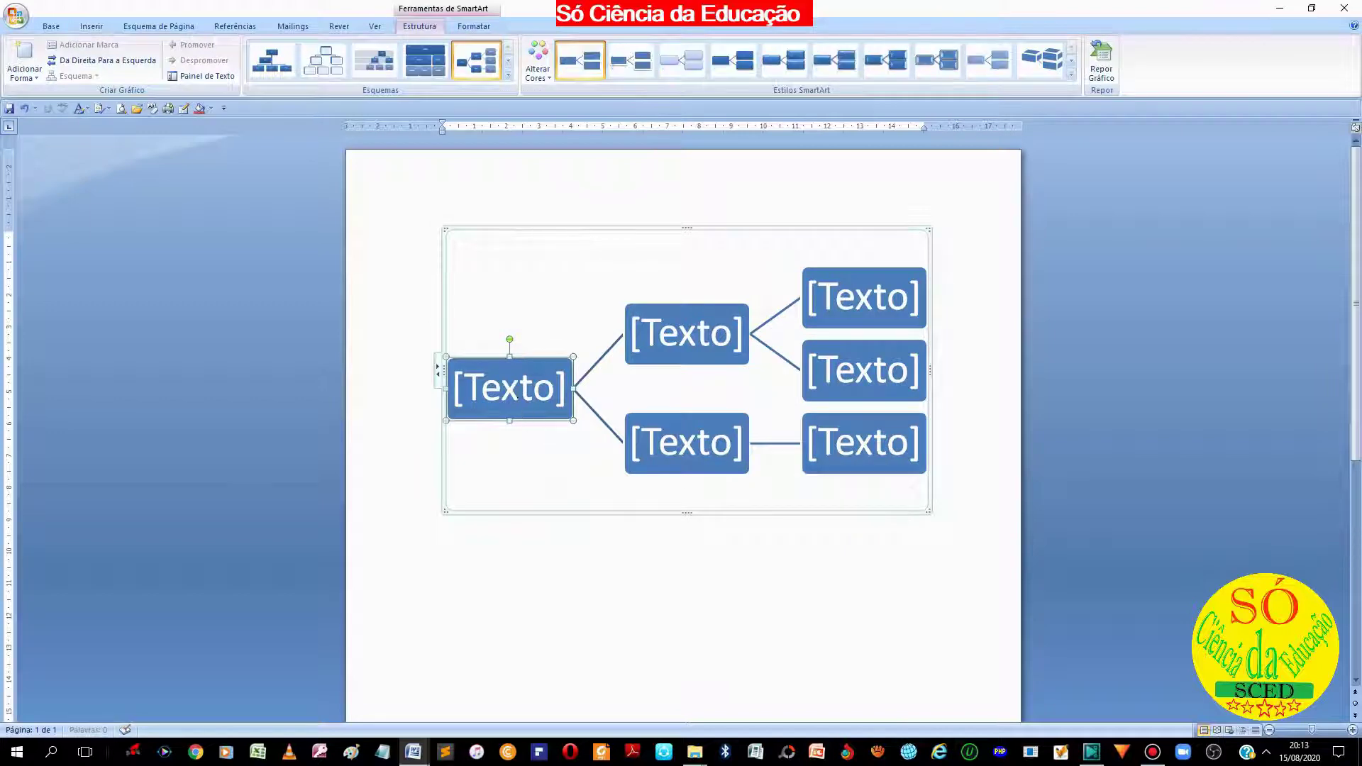
- Undo the Hierarquia Horizontal diagram insertion with Ctrl+Z
click(517, 397)
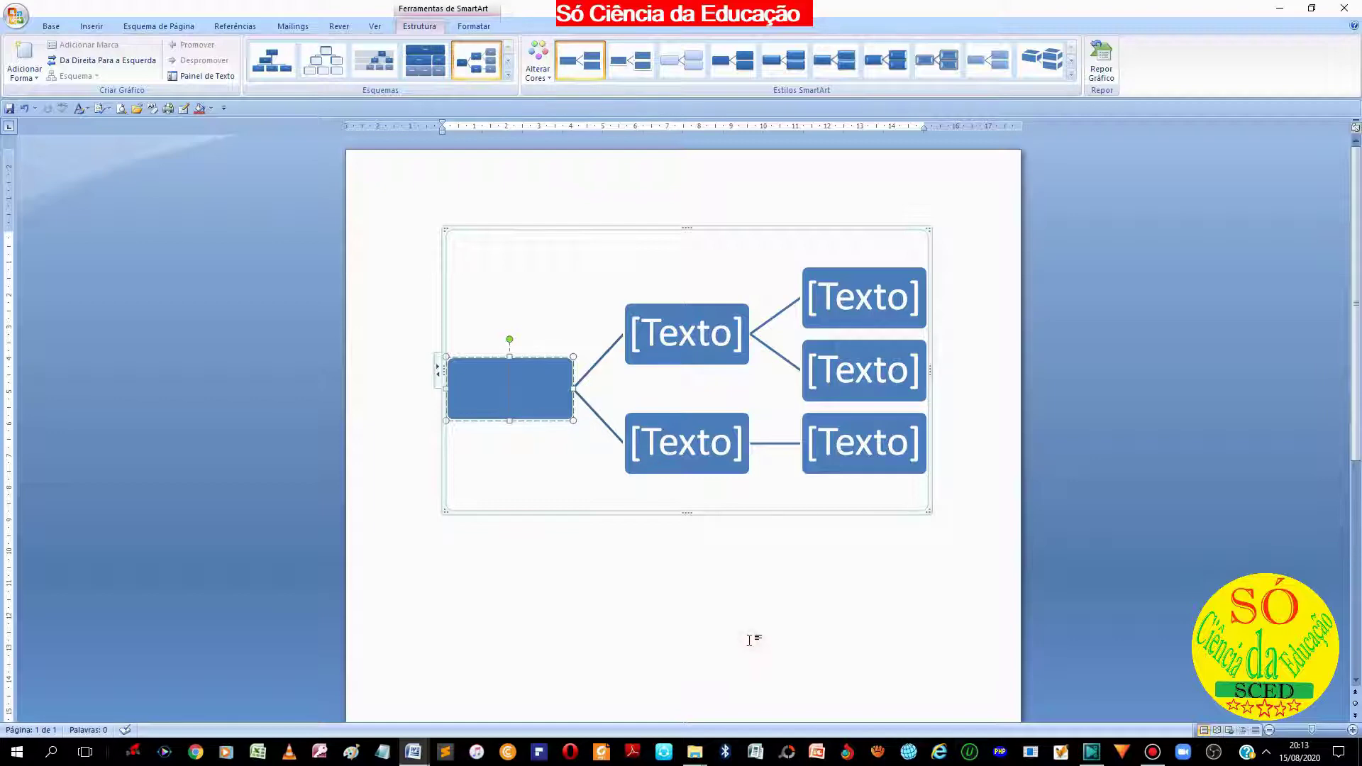
key(ctrl+z)
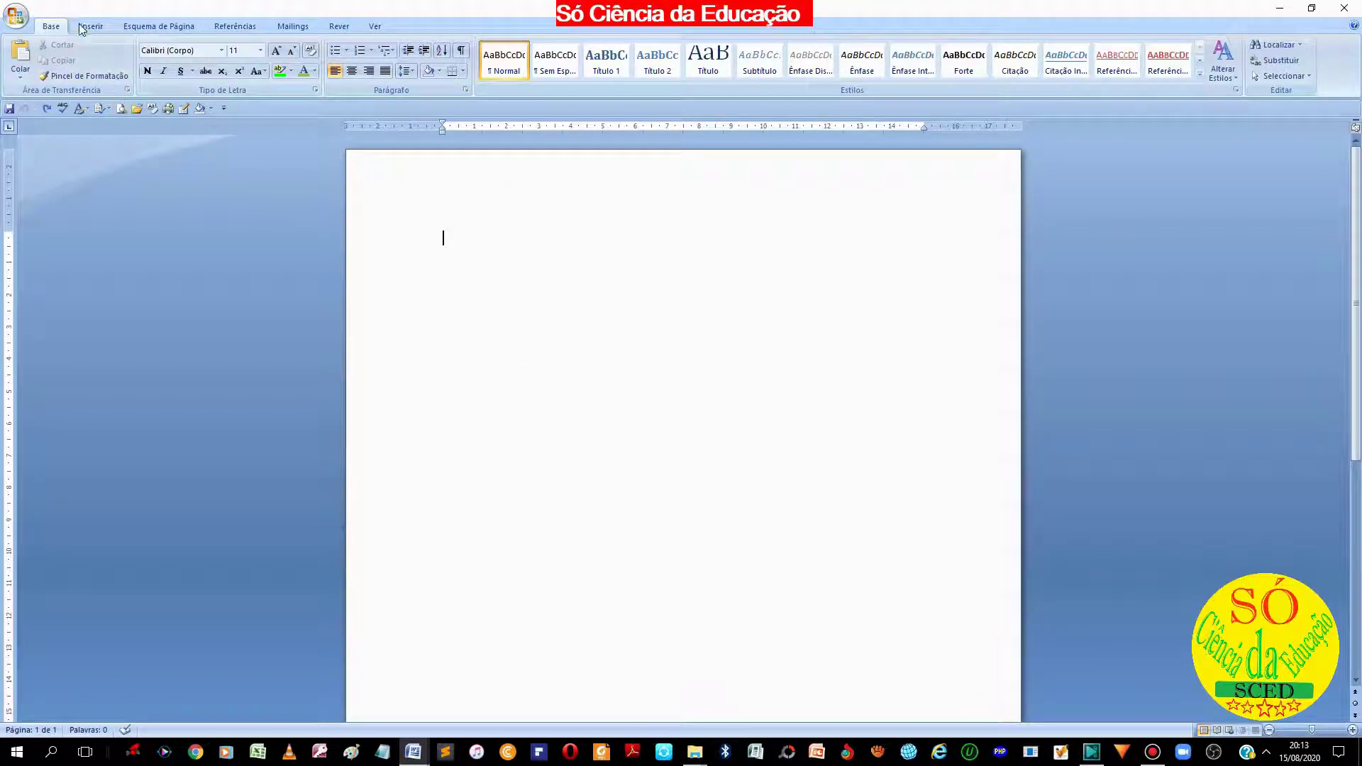
- Browse the Relationship, Matrix and Pyramid layouts, then insert Circular > Ciclo Contínuo
click(81, 27)
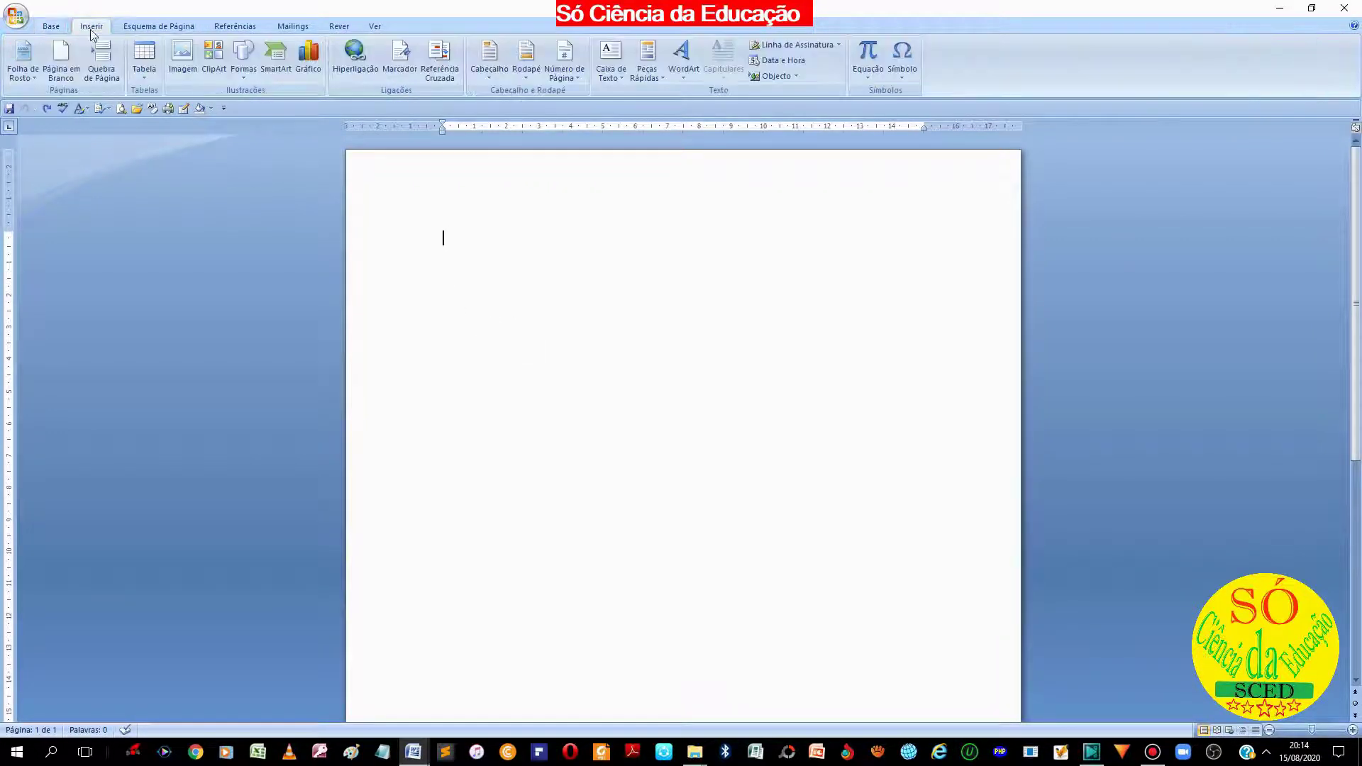
click(275, 70)
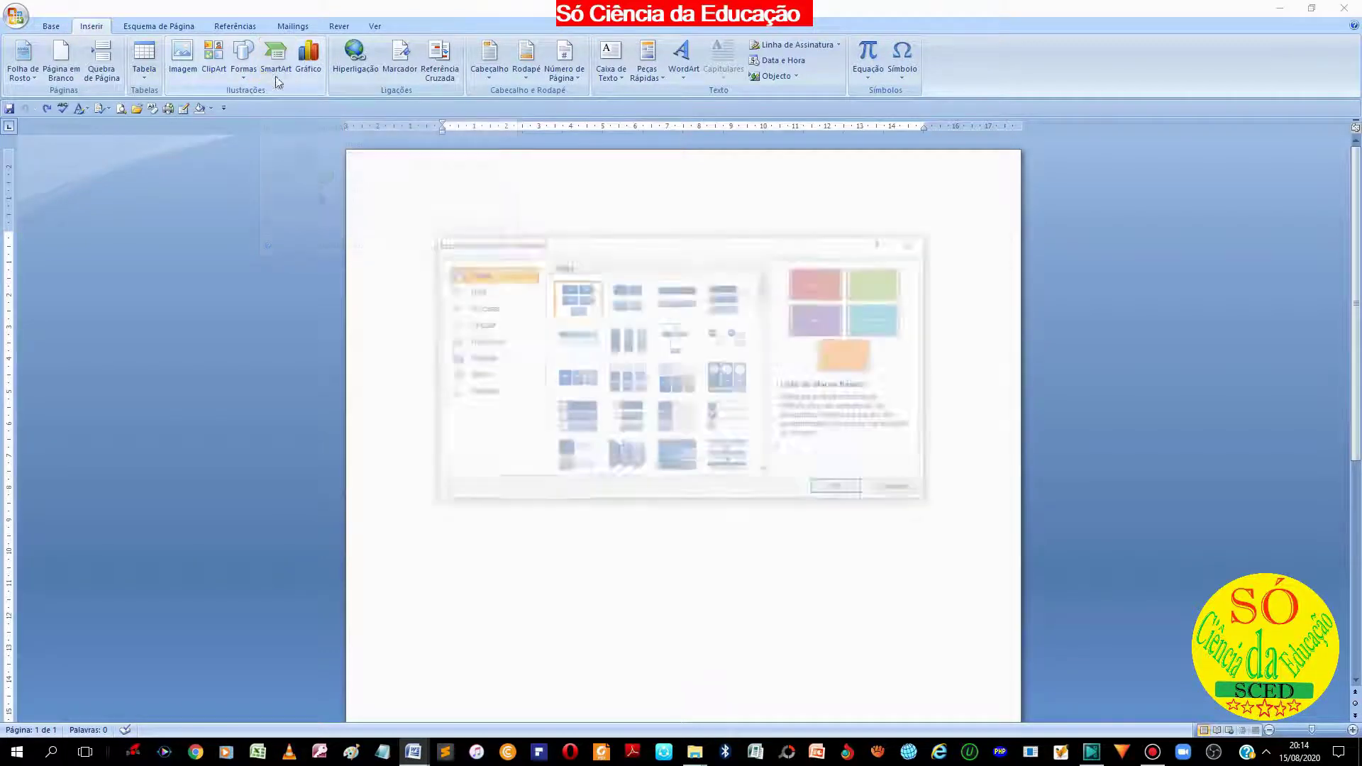
click(473, 365)
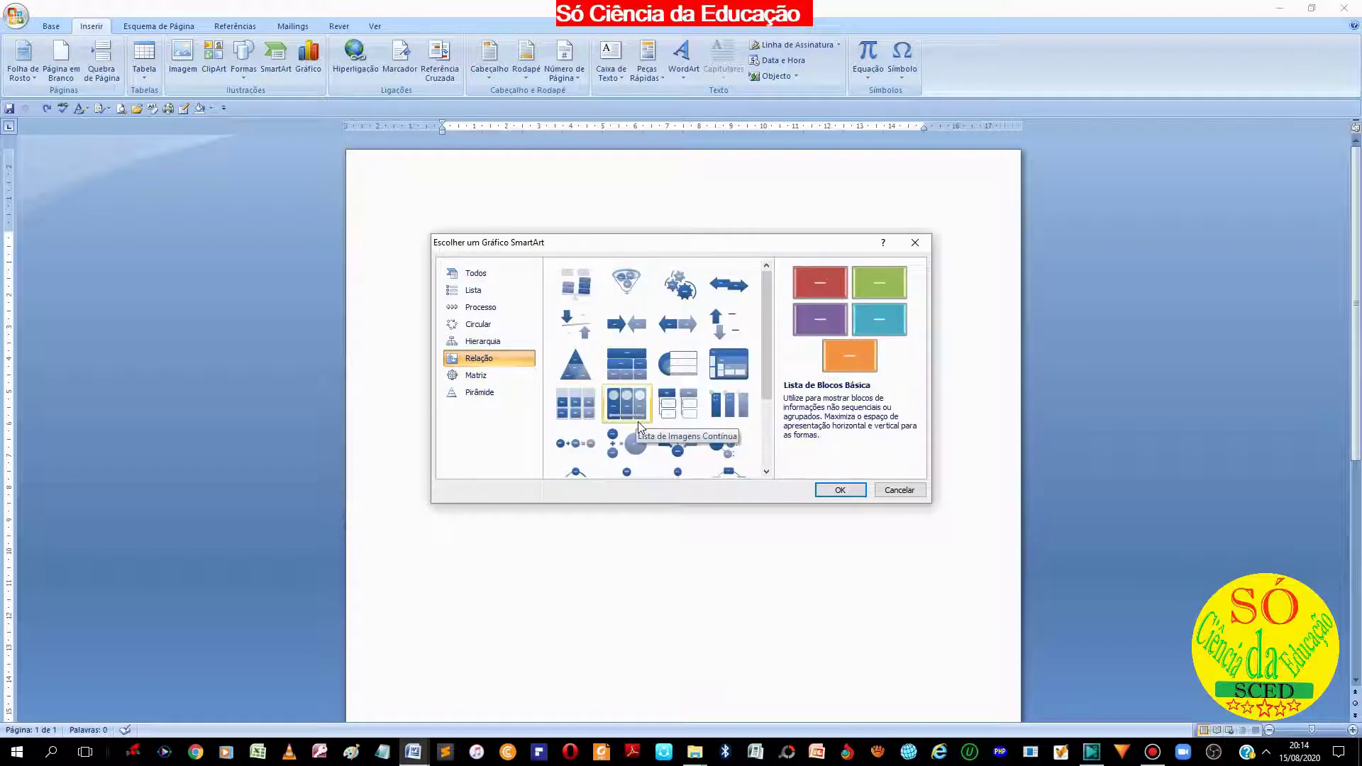
scroll(692, 353, down, 3)
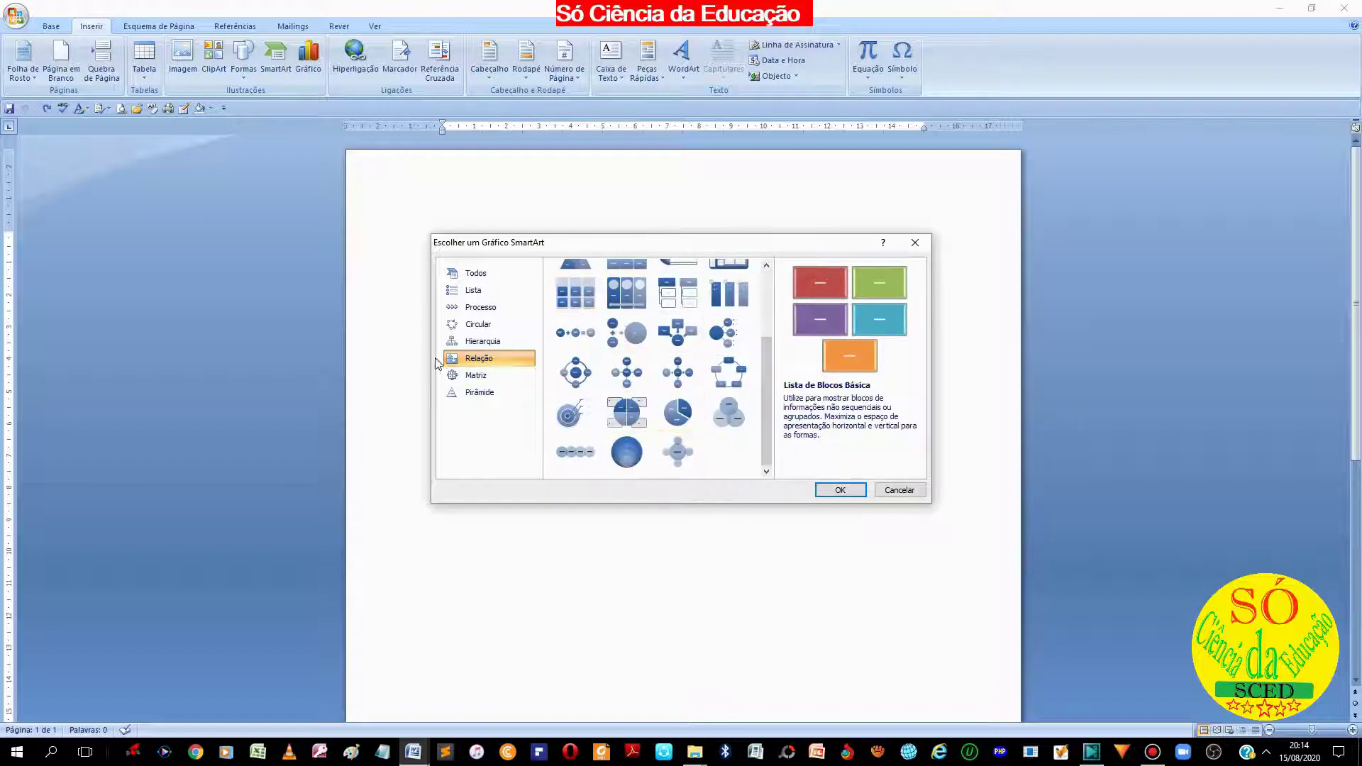
click(477, 375)
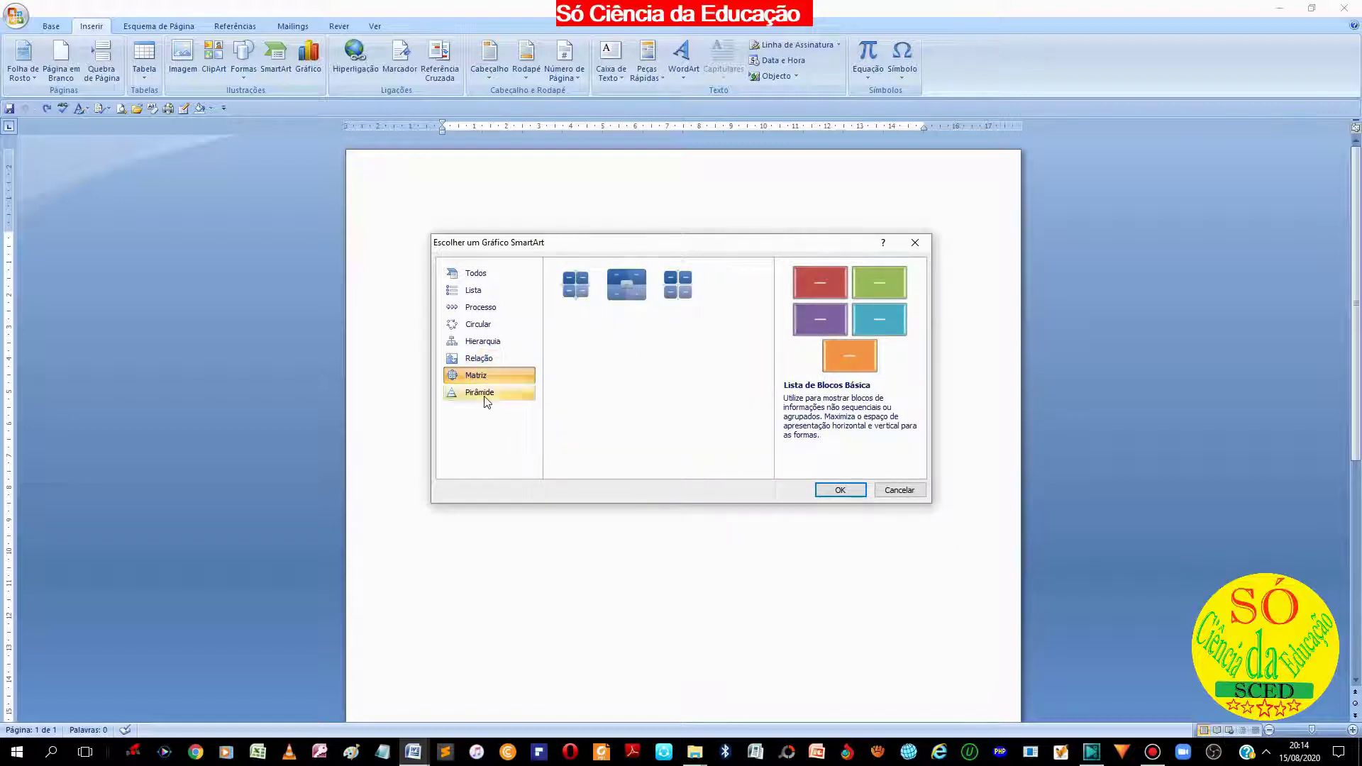
click(487, 397)
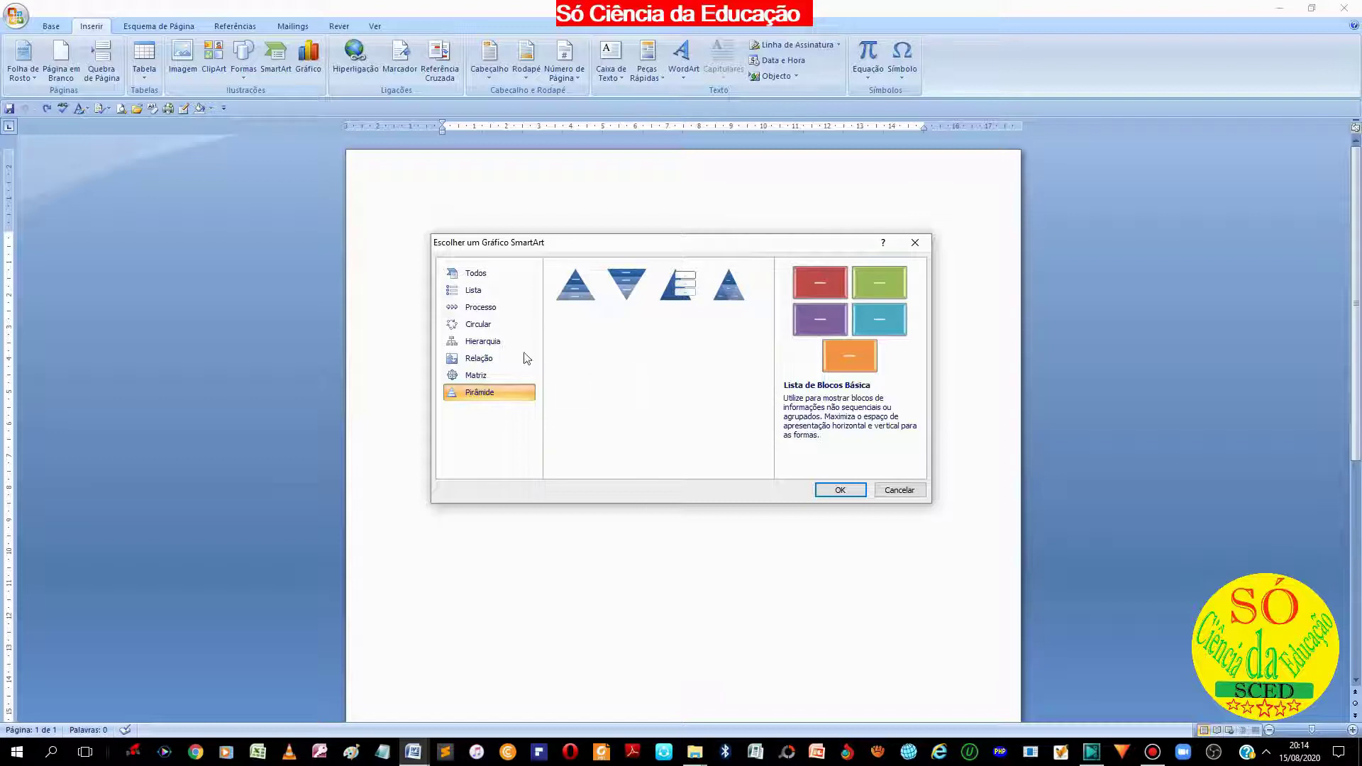
click(481, 326)
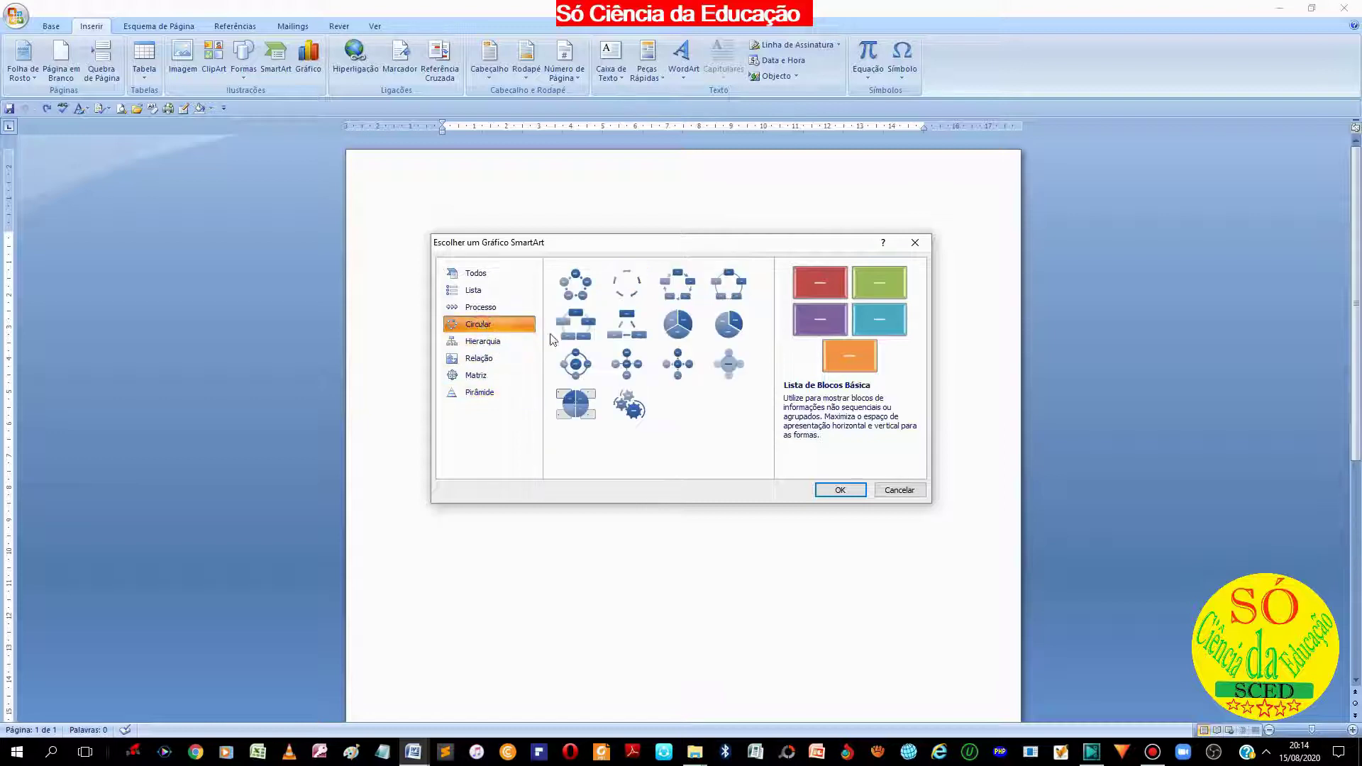
click(587, 335)
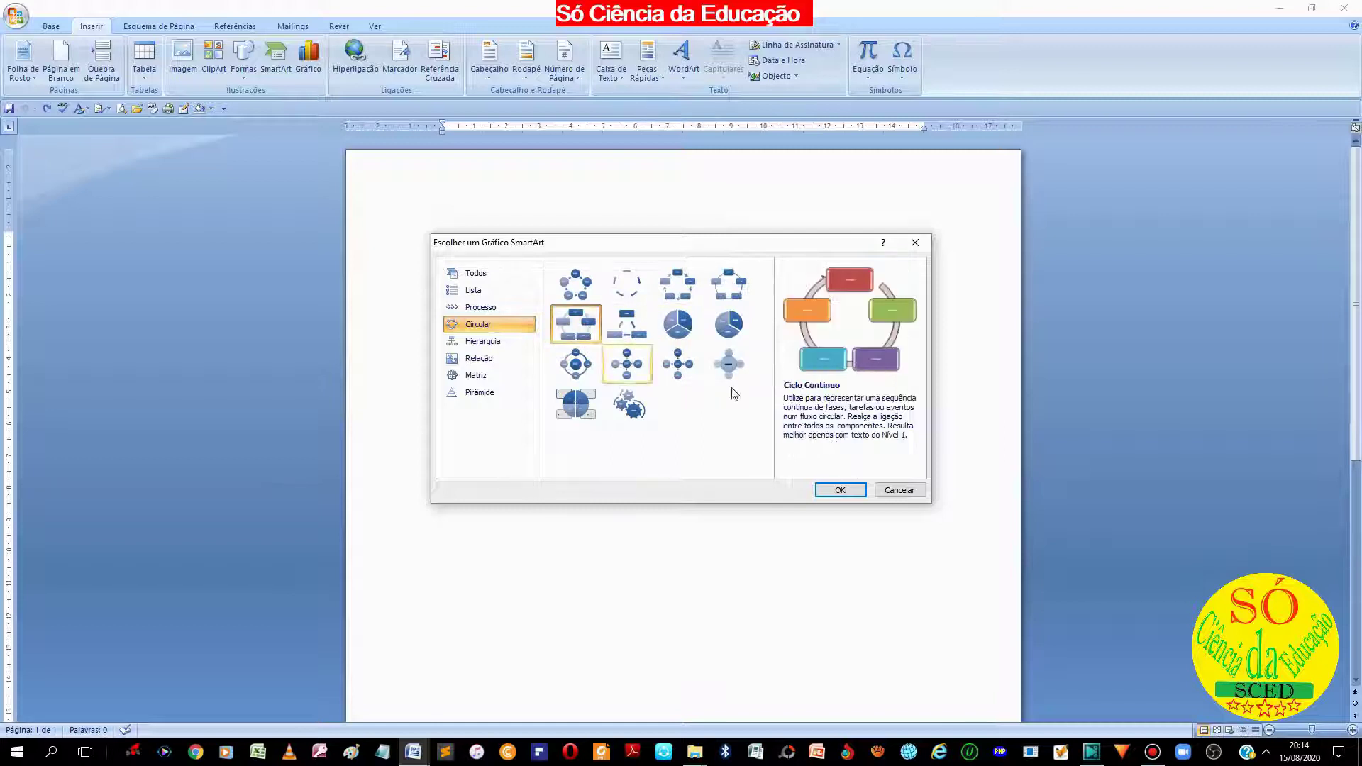
click(825, 489)
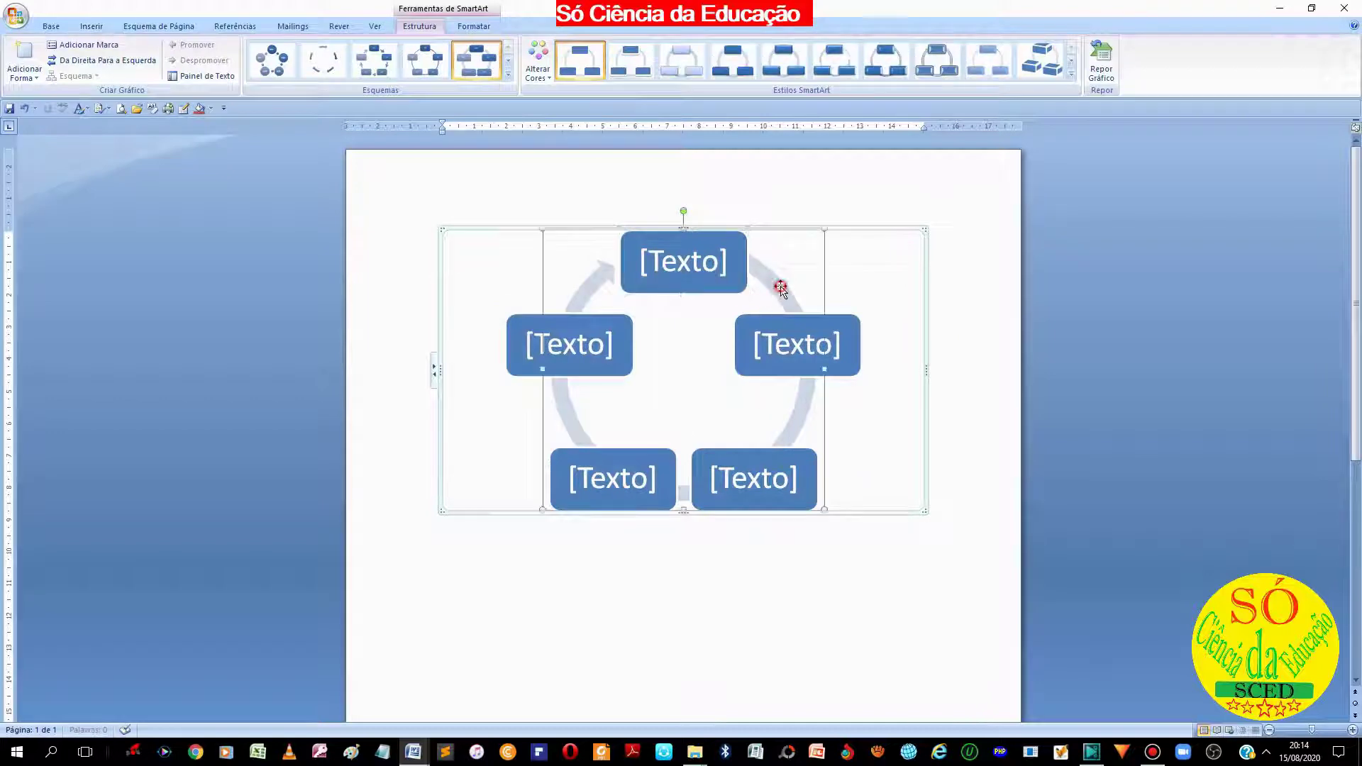
- Label the top cycle box Pedagogia and the left box Psicologia
click(710, 267)
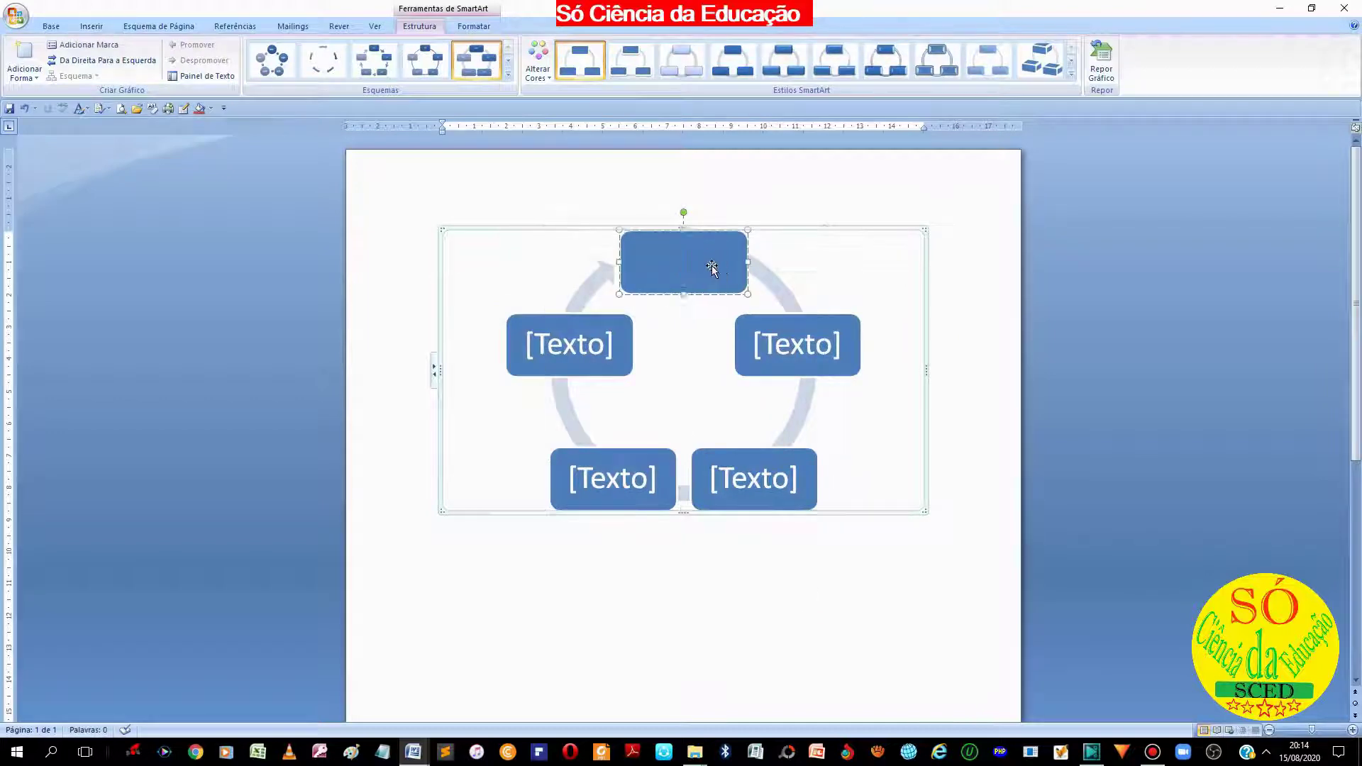
text(P)
text(edago)
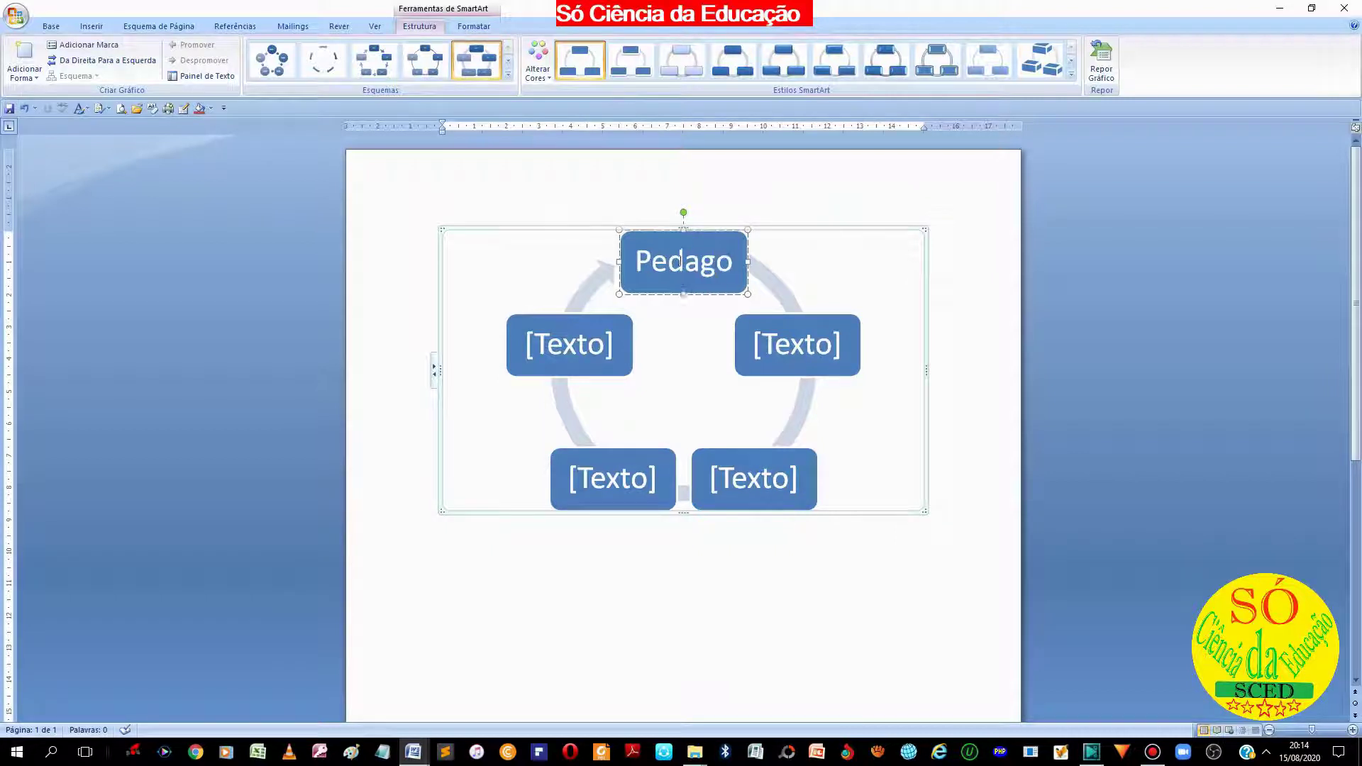
text(gia)
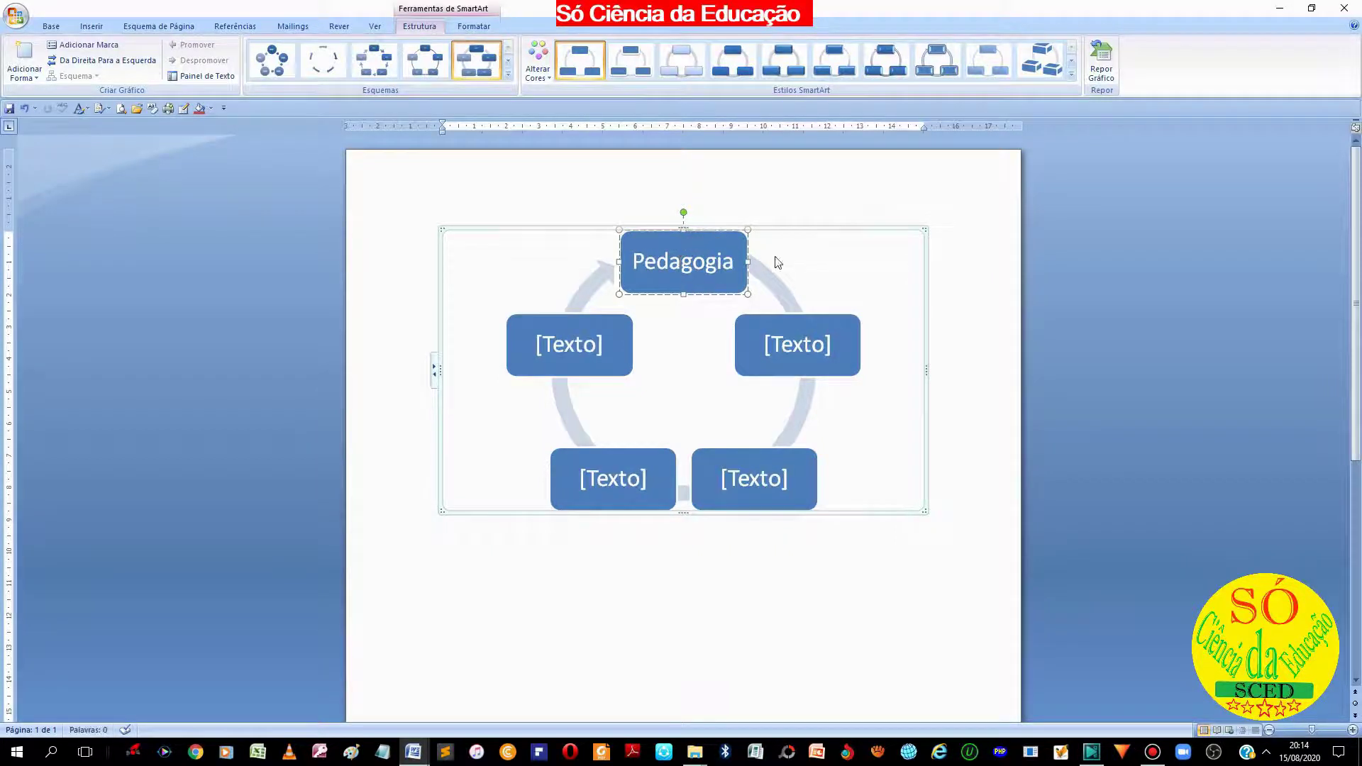
click(796, 258)
click(598, 346)
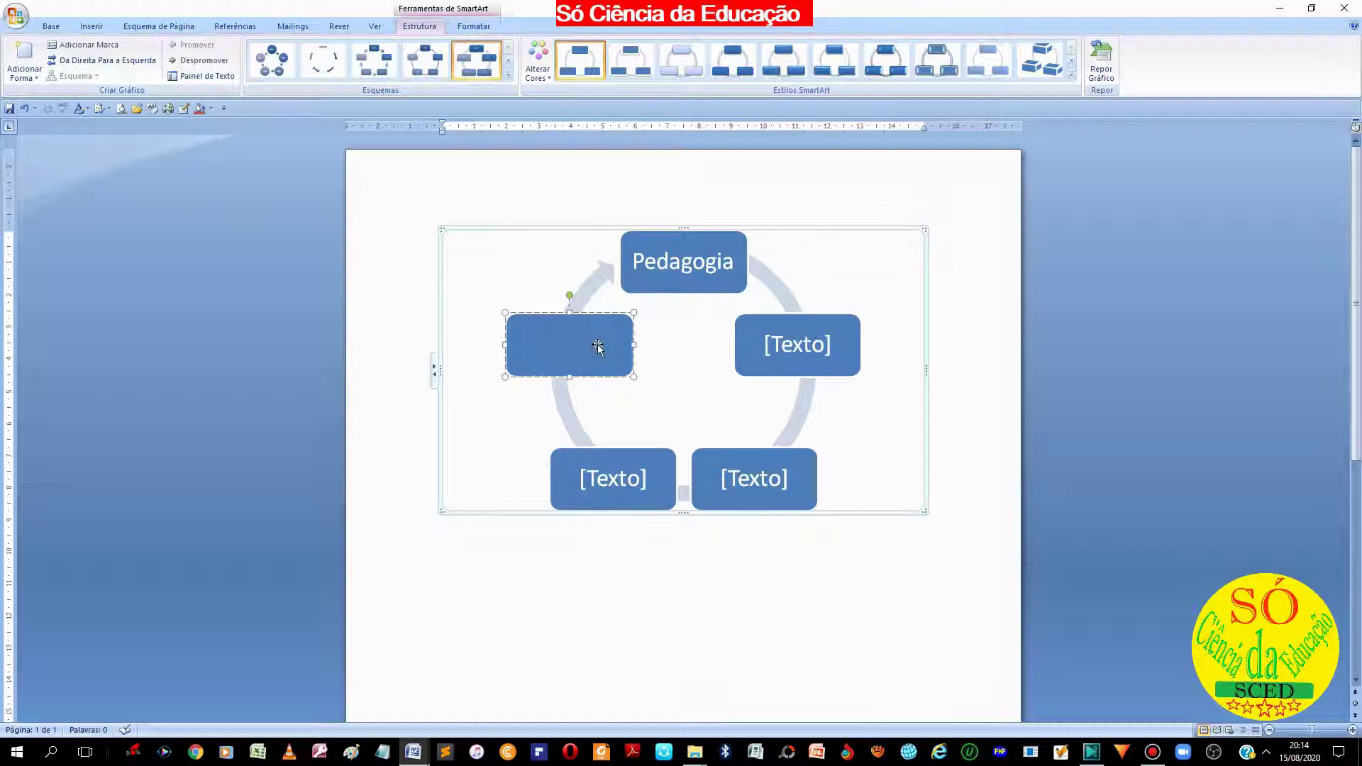
text(Ps)
text(i)
text(col)
text(ogia)
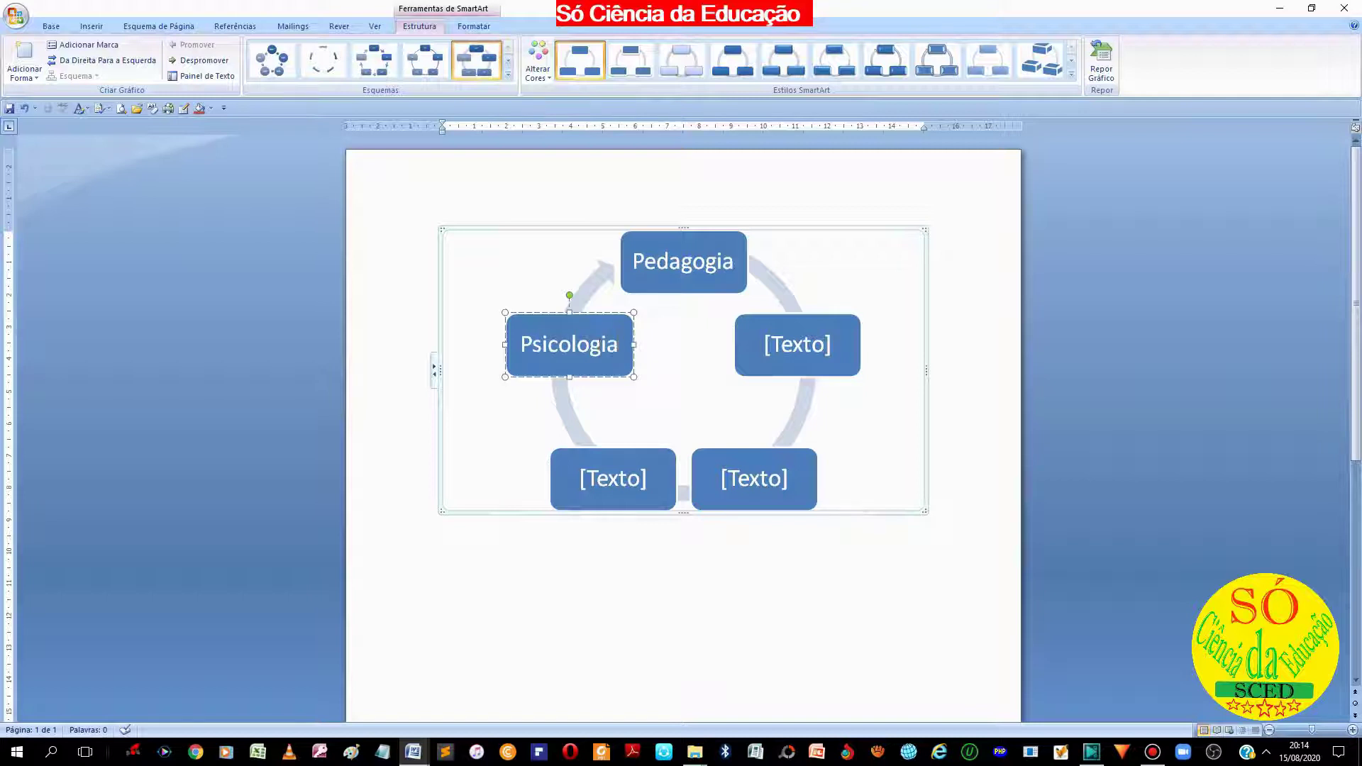
- Label the right box Didactica and the bottom-left box Didactica de Matemática
click(782, 344)
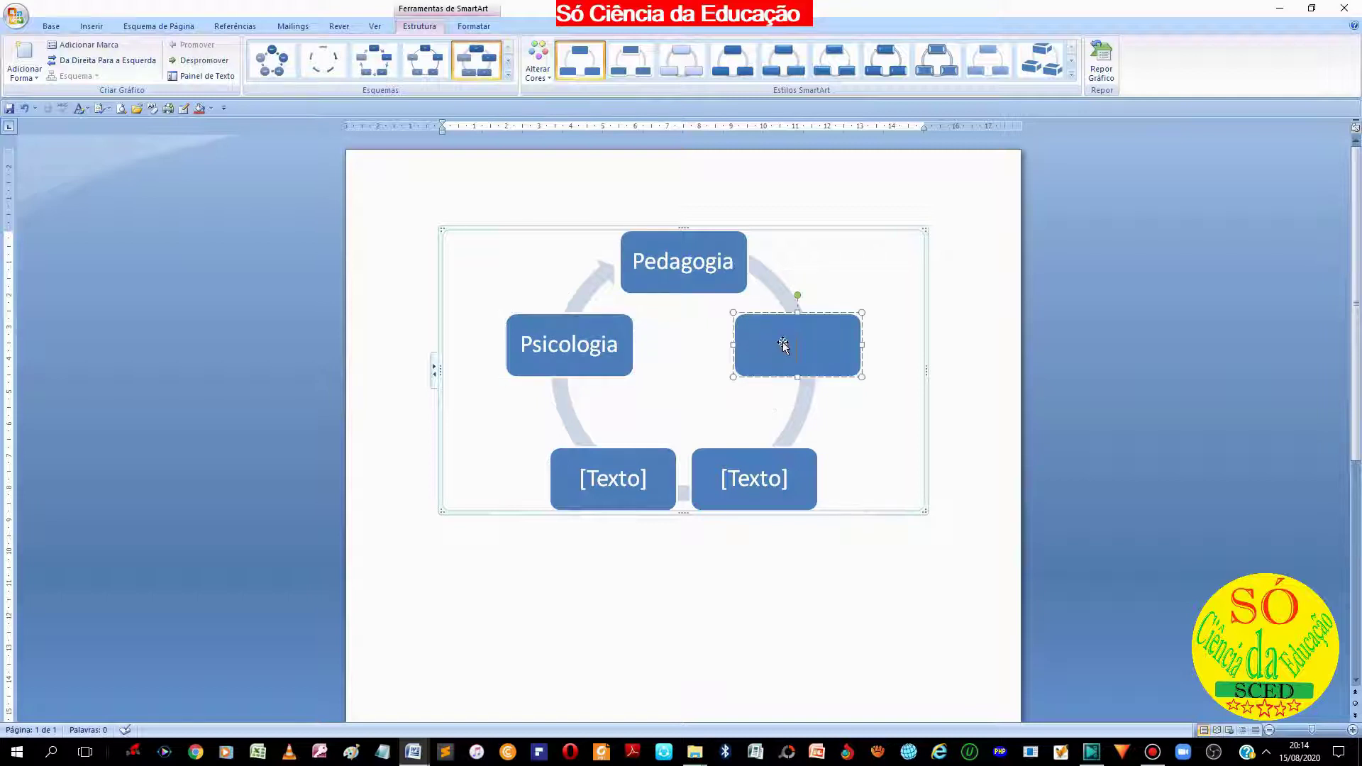
click(812, 346)
text(D)
text(idact)
text(ica)
click(611, 488)
click(609, 489)
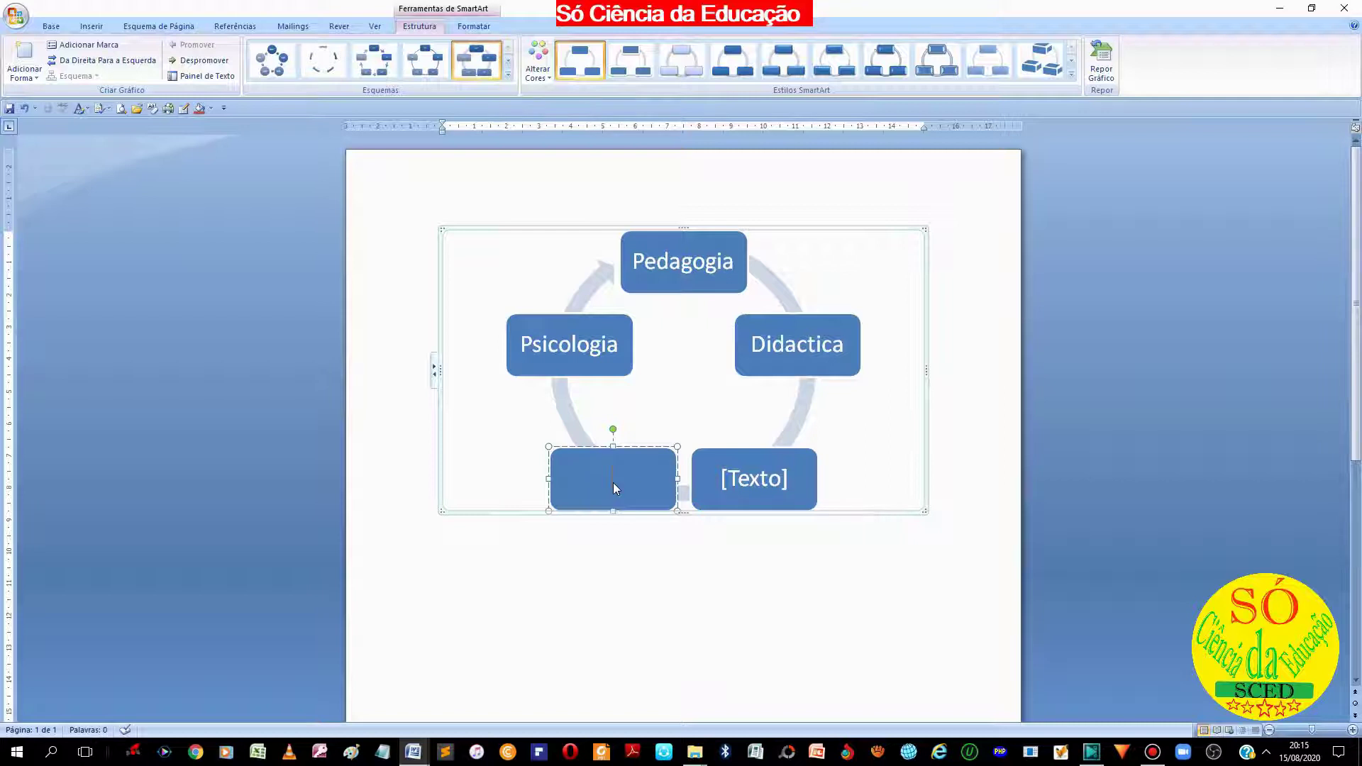
text(Di)
text(dacti)
text(ca de)
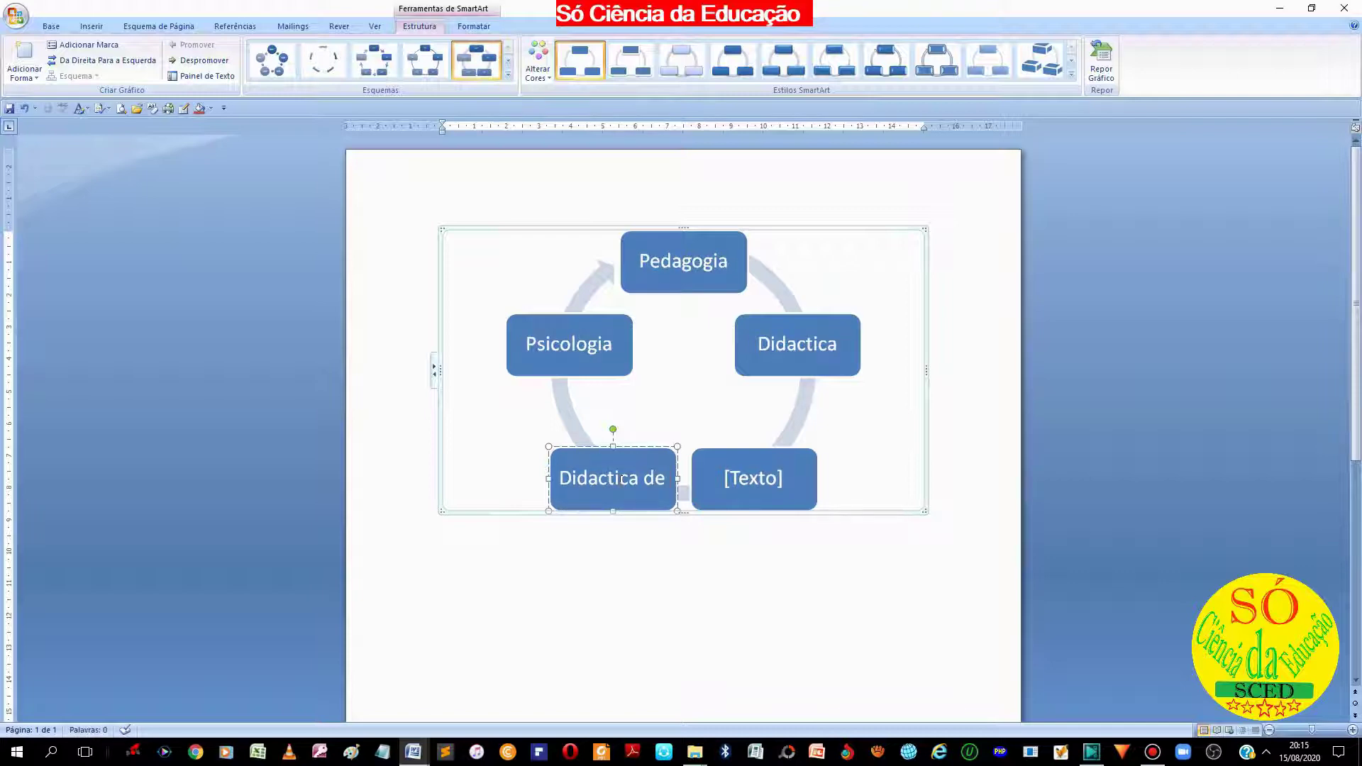
text( Ma)
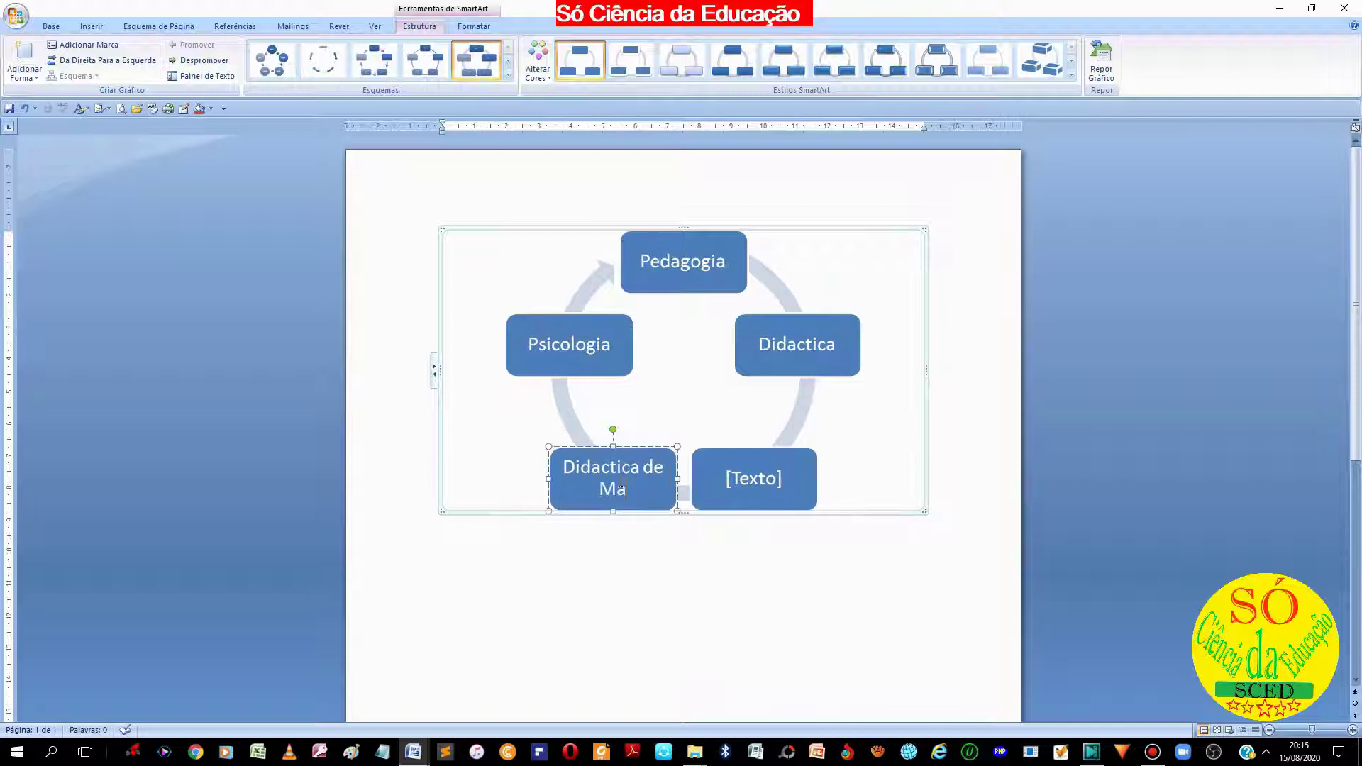
text(te)
key(BackSpace)
text(á)
key(BackSpace)
text(emá)
text(tica)
- Fill the bottom-right box with Teoria da Educação, reusing the pasted Psicologia text
click(752, 481)
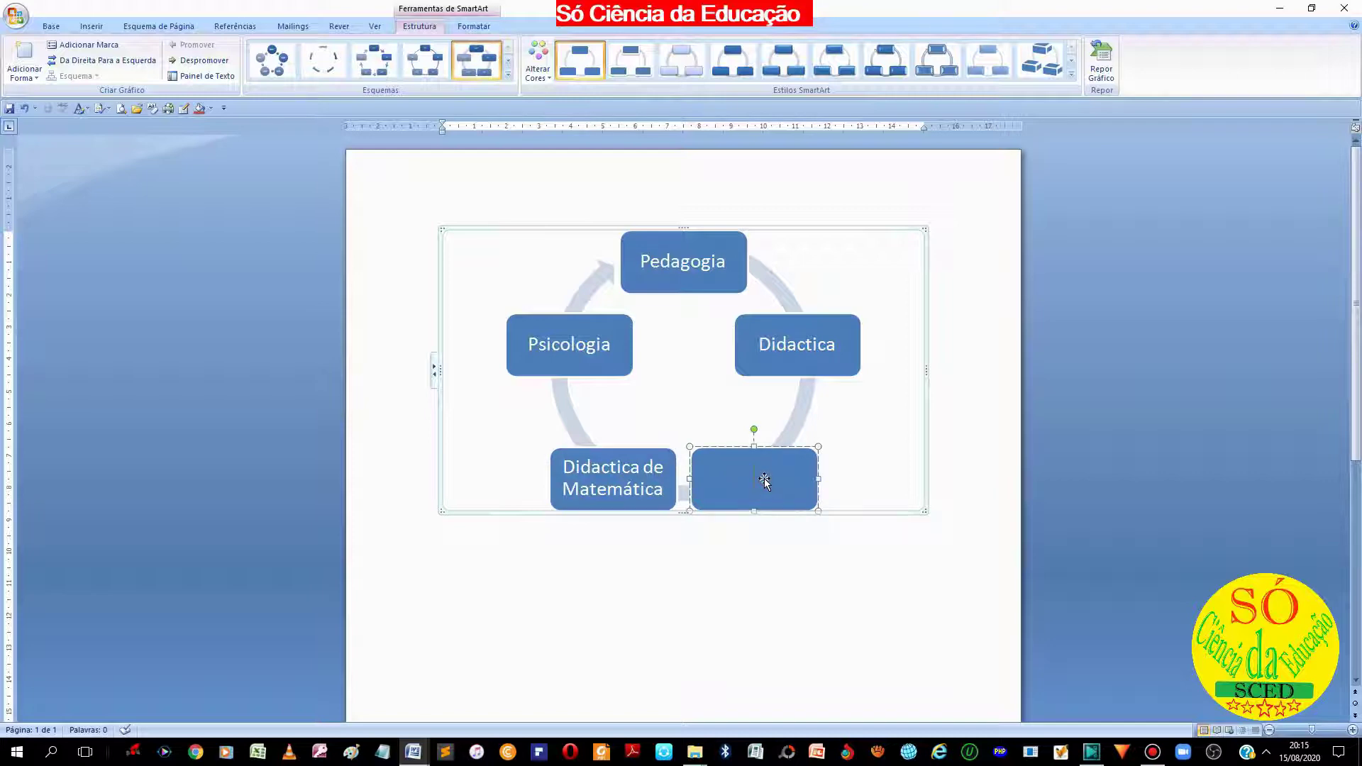
click(615, 348)
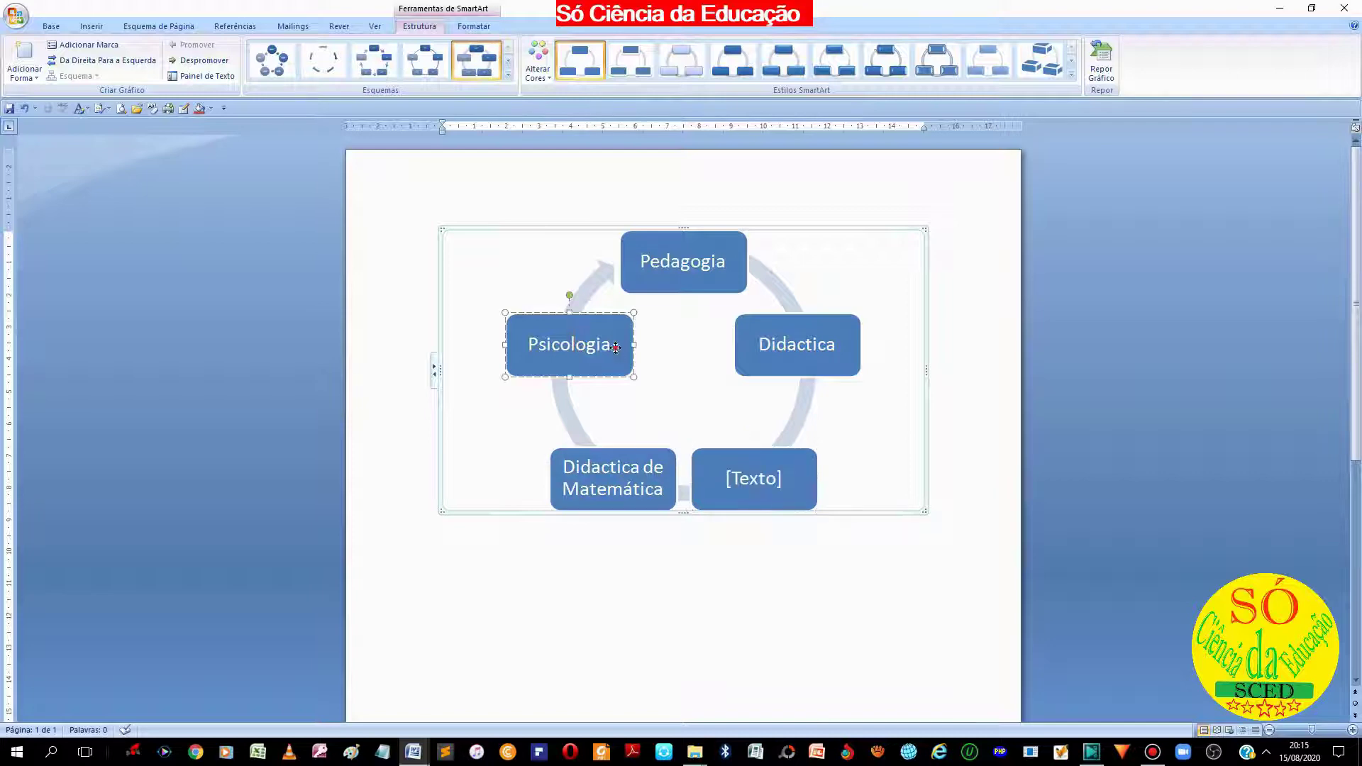
click(615, 348)
drag(532, 344, 611, 344)
click(734, 479)
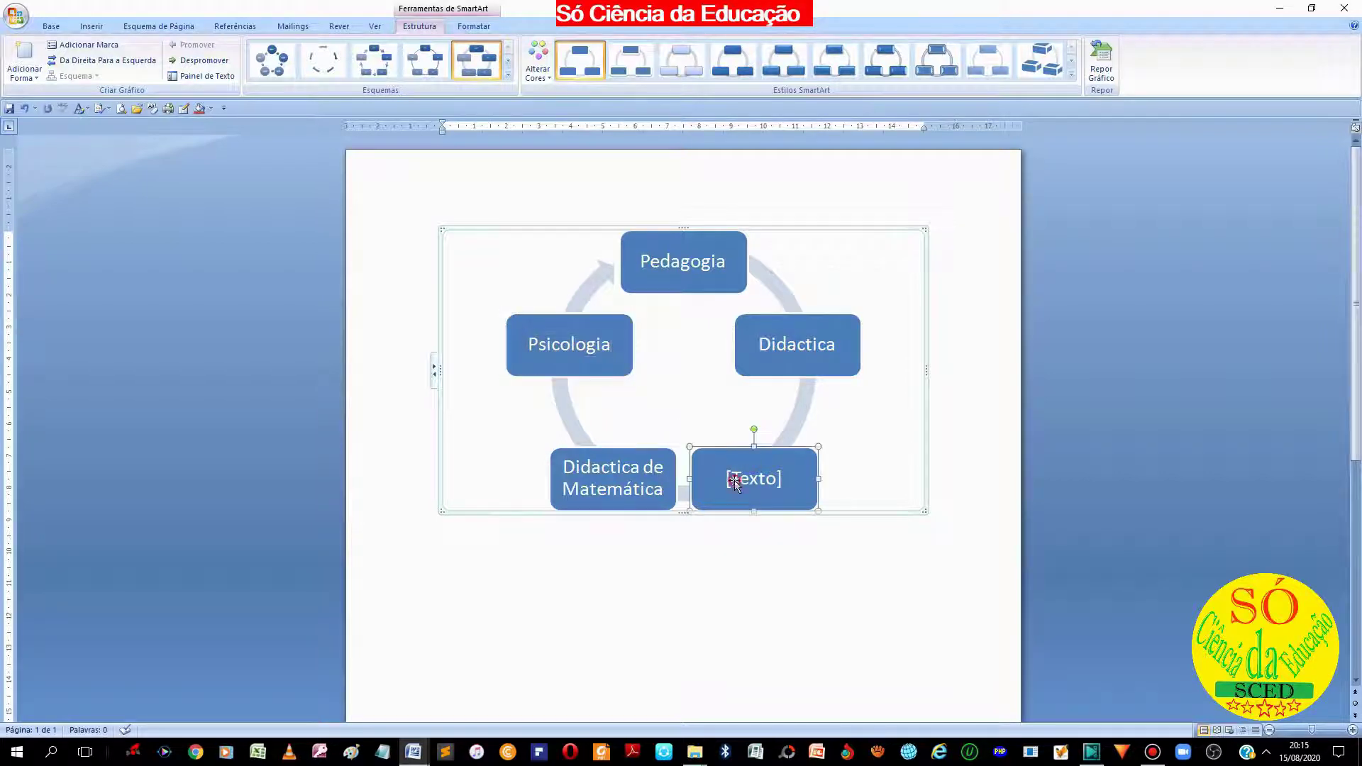
key(ctrl+v)
drag(745, 478, 803, 480)
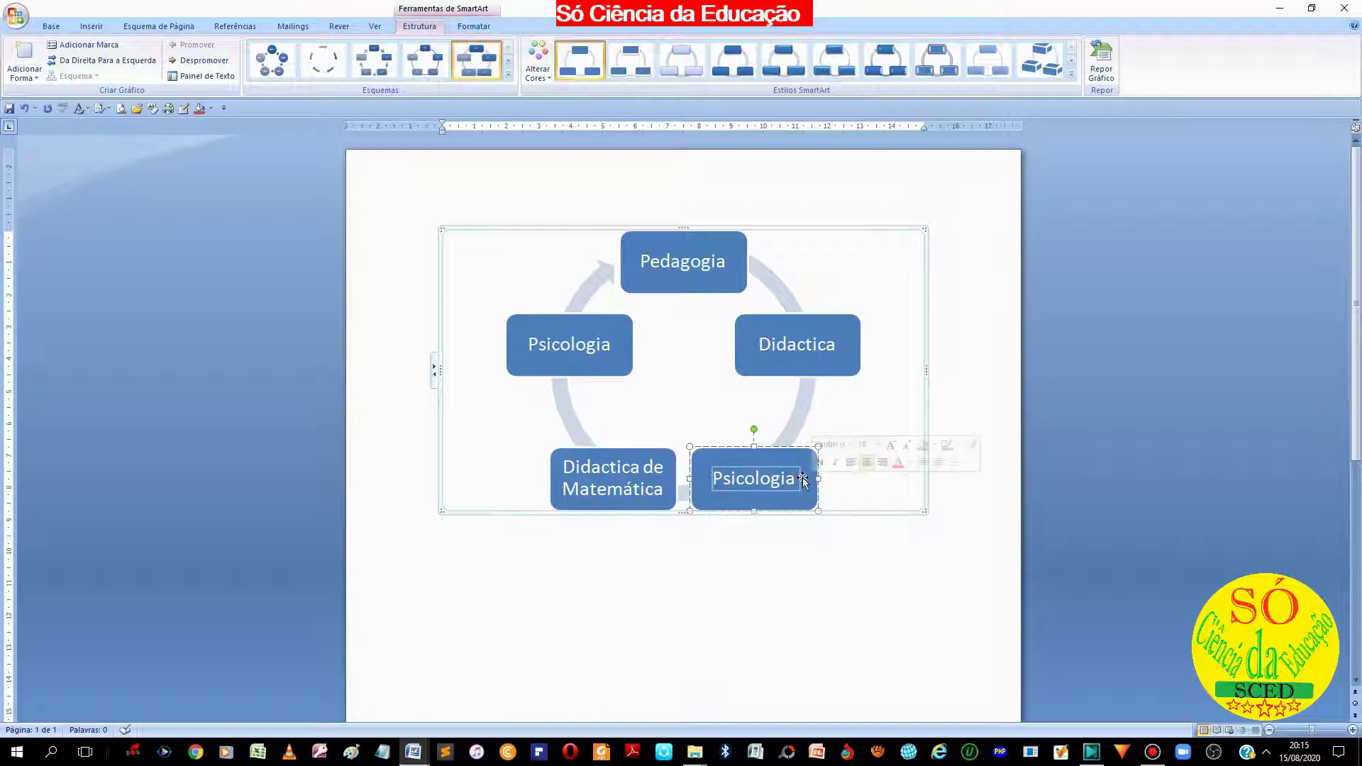
text(Te)
text(ori)
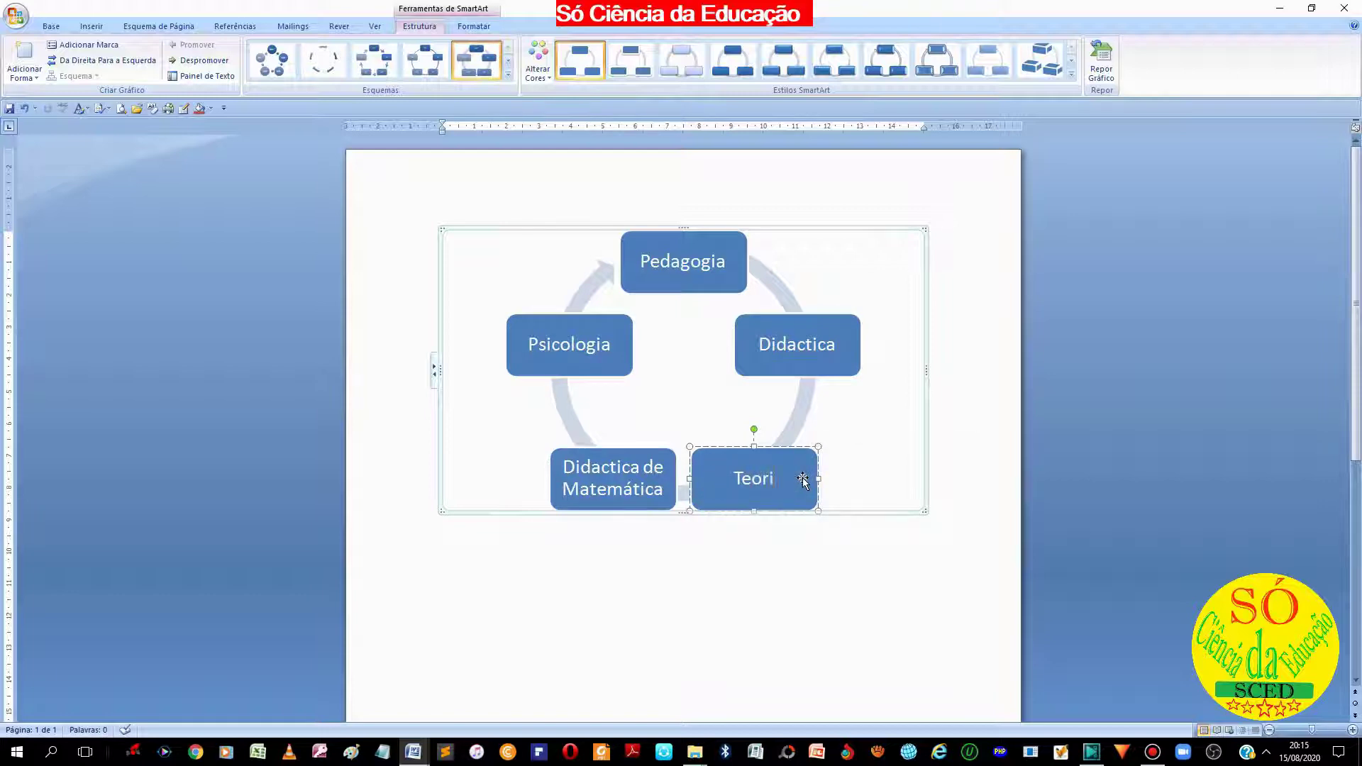
text(a da ed)
key(BackSpace)
key(BackSpace)
text(Educaç)
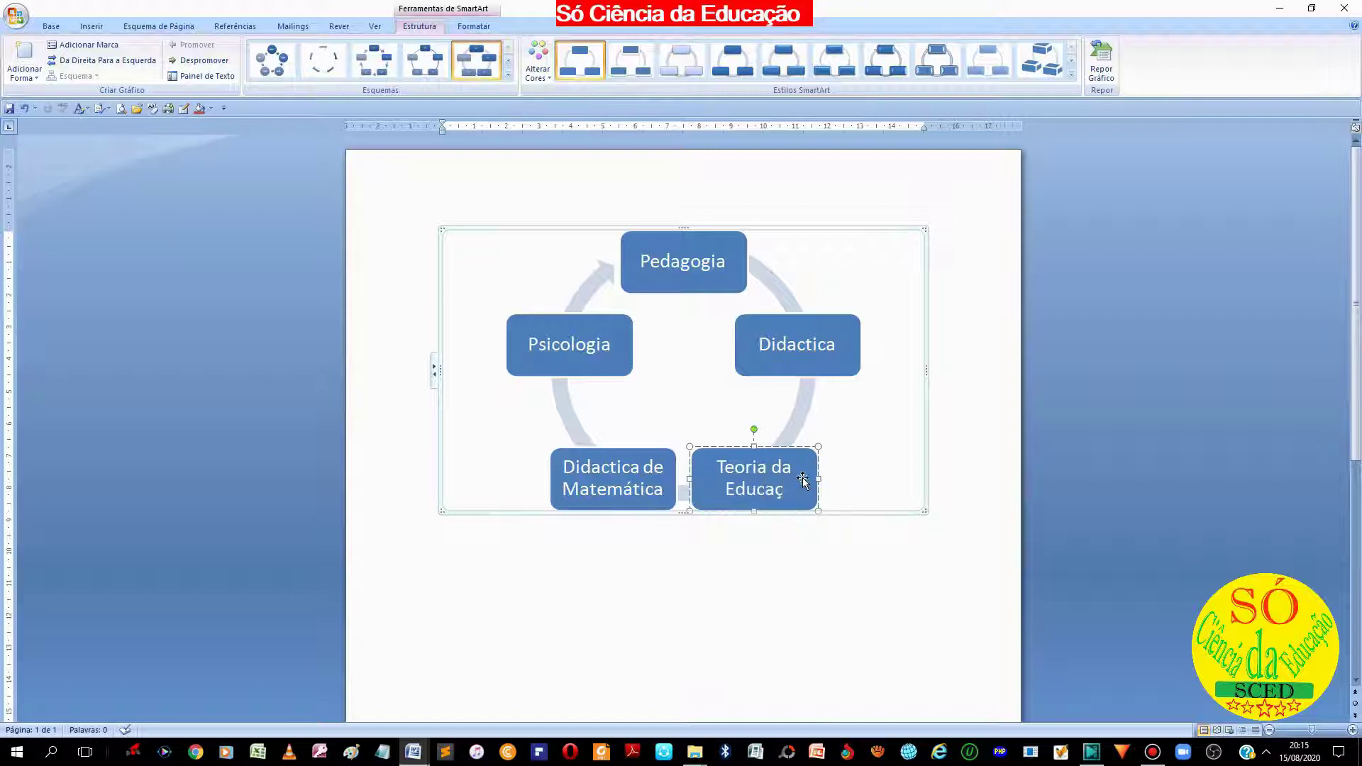
text(ão)
click(851, 421)
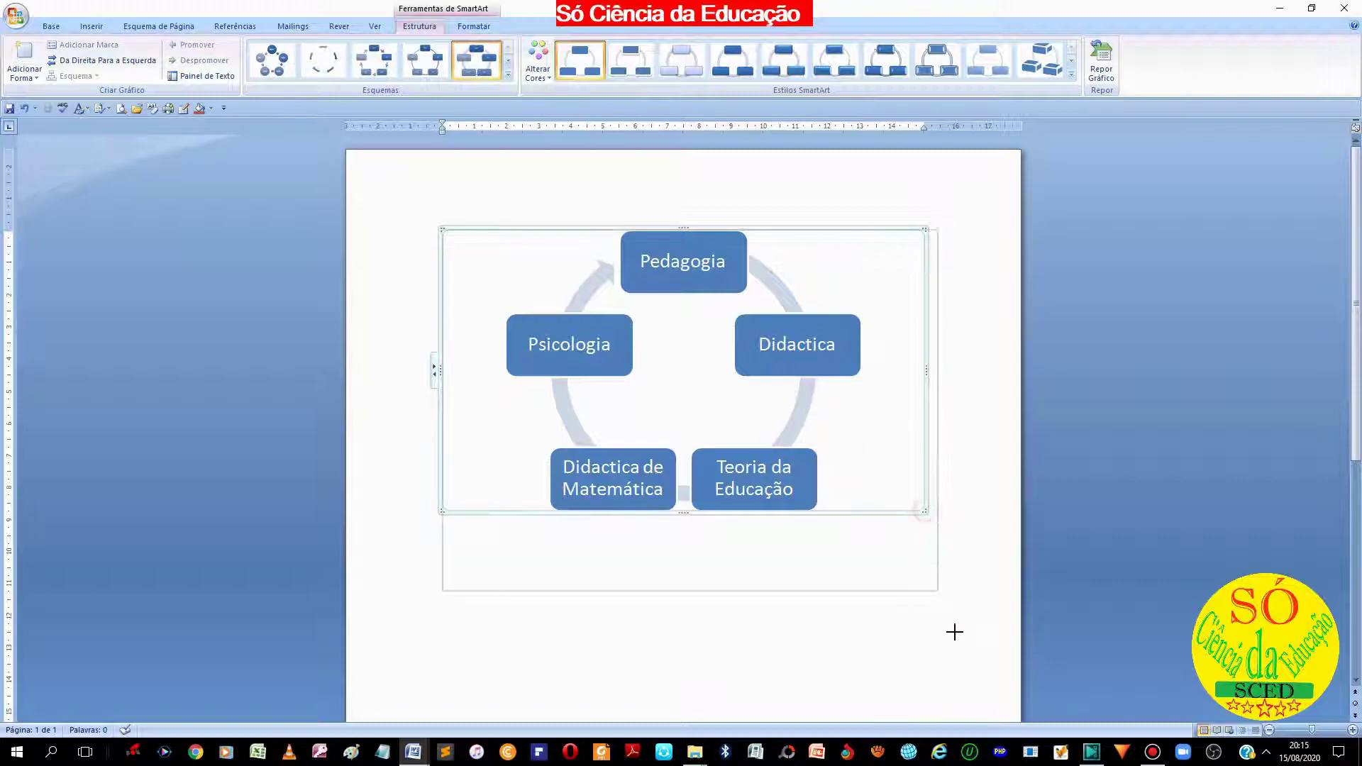
- Resize the cycle diagram from its corners, undoing an accidental arrow move
drag(925, 510, 954, 635)
click(988, 464)
click(587, 288)
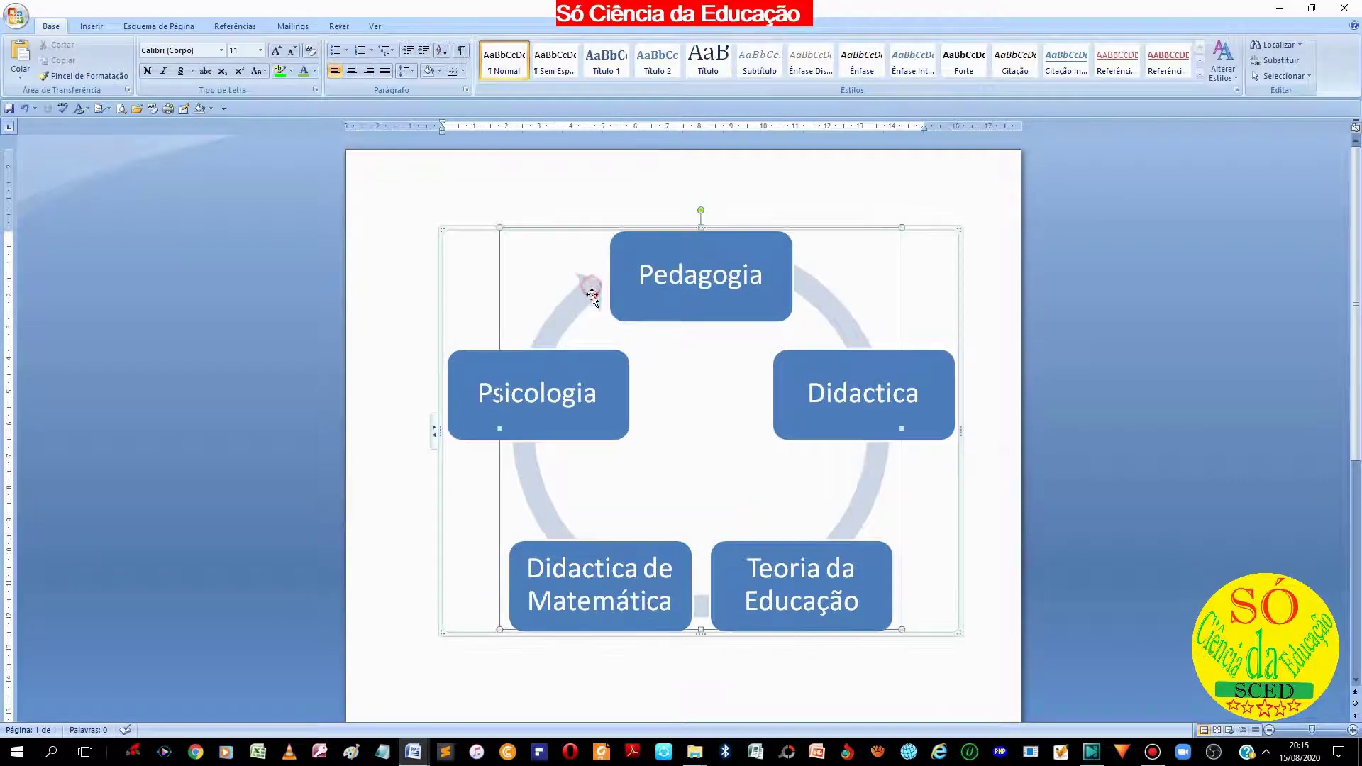
drag(587, 289, 626, 376)
key(ctrl+z)
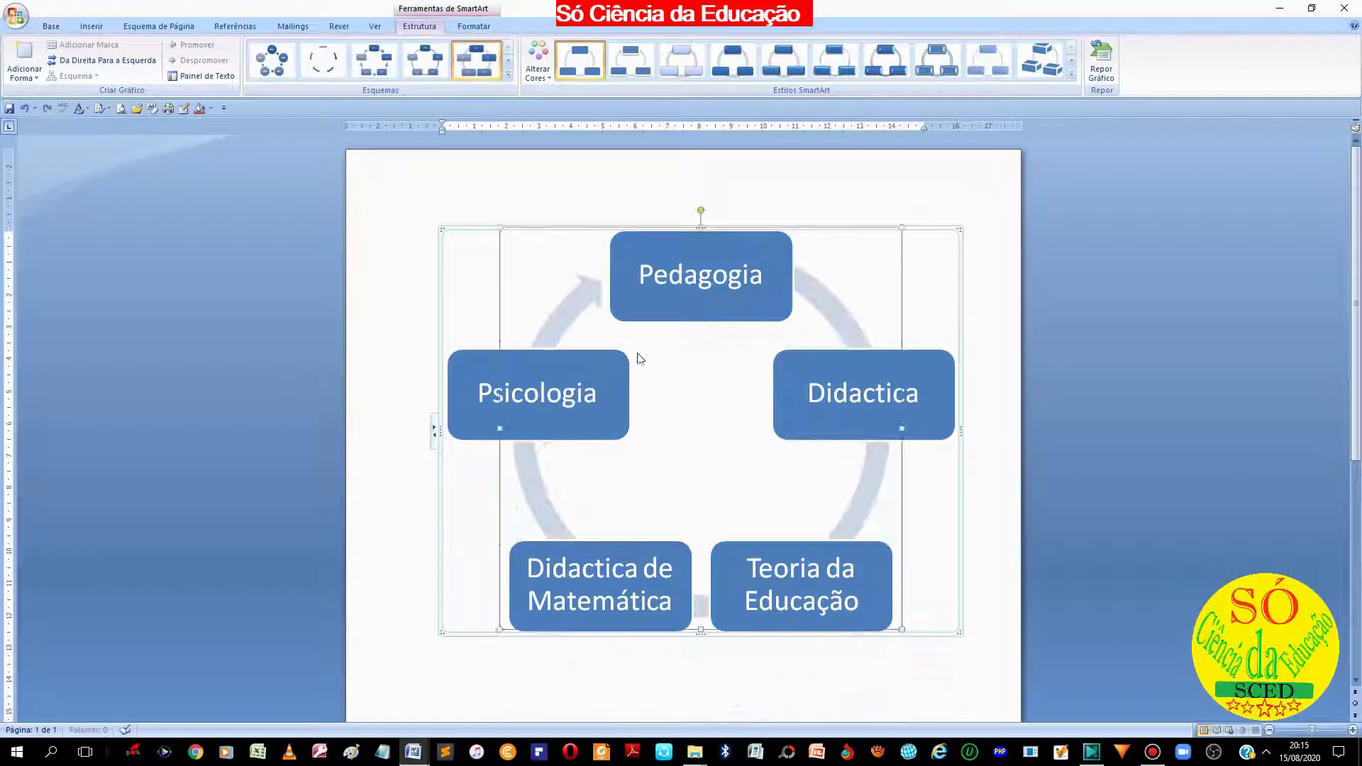
mouse_move(447, 228)
mouse_down()
mouse_move(448, 409)
mouse_move(441, 233)
mouse_up()
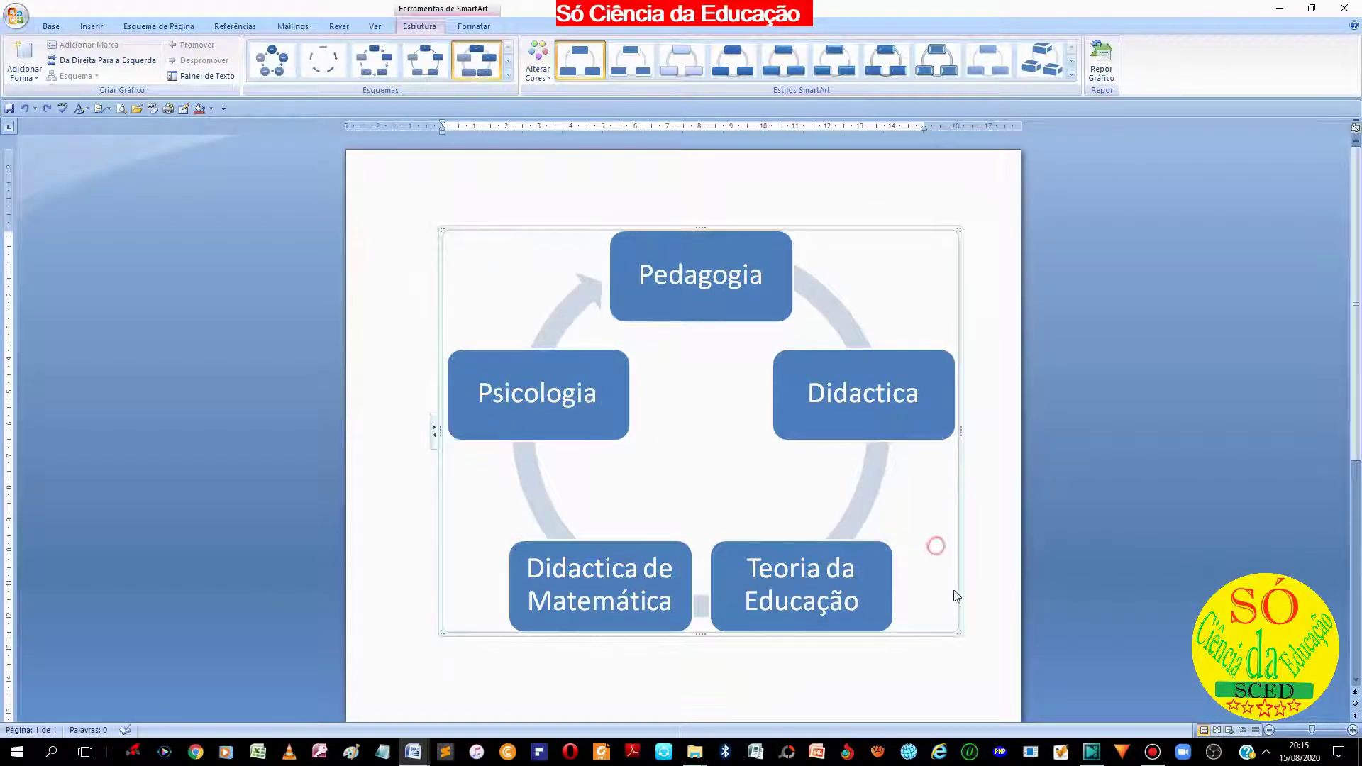
drag(959, 633, 869, 454)
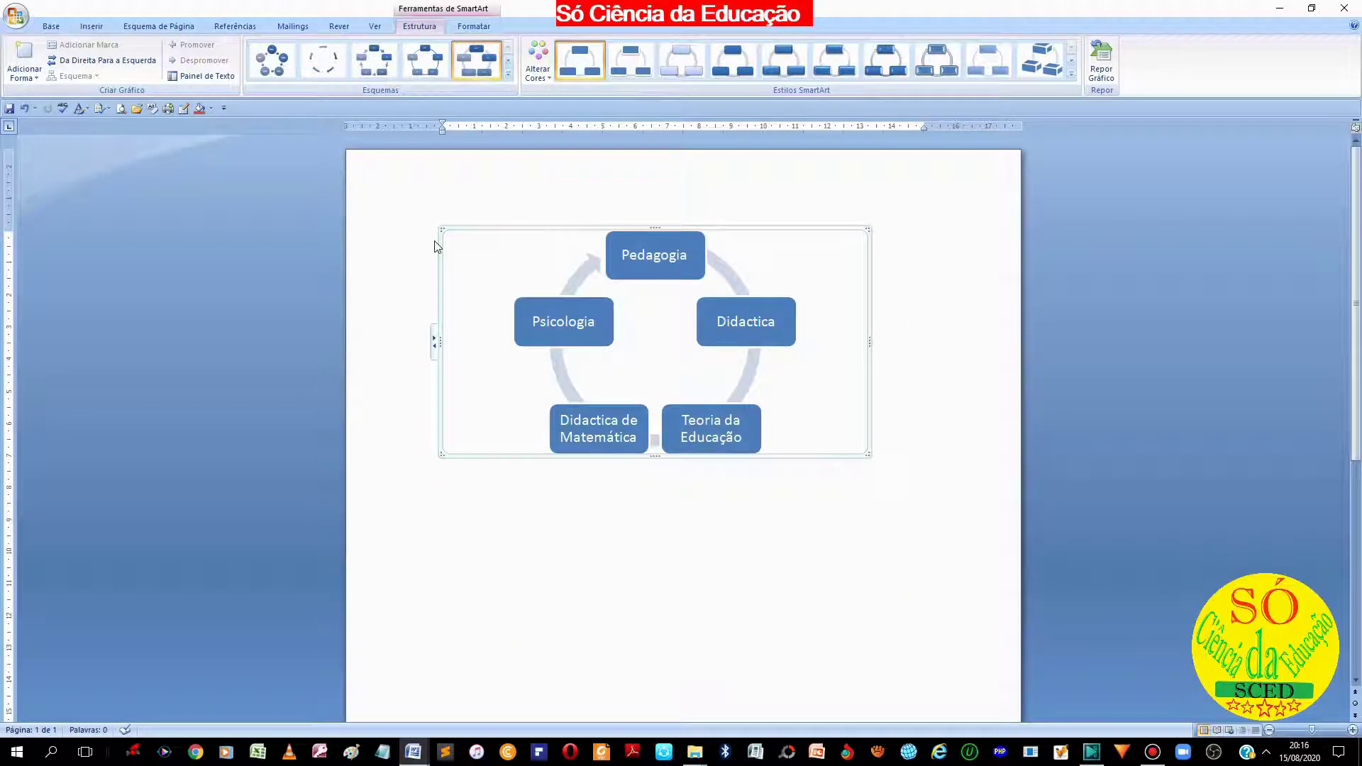
drag(442, 230, 435, 301)
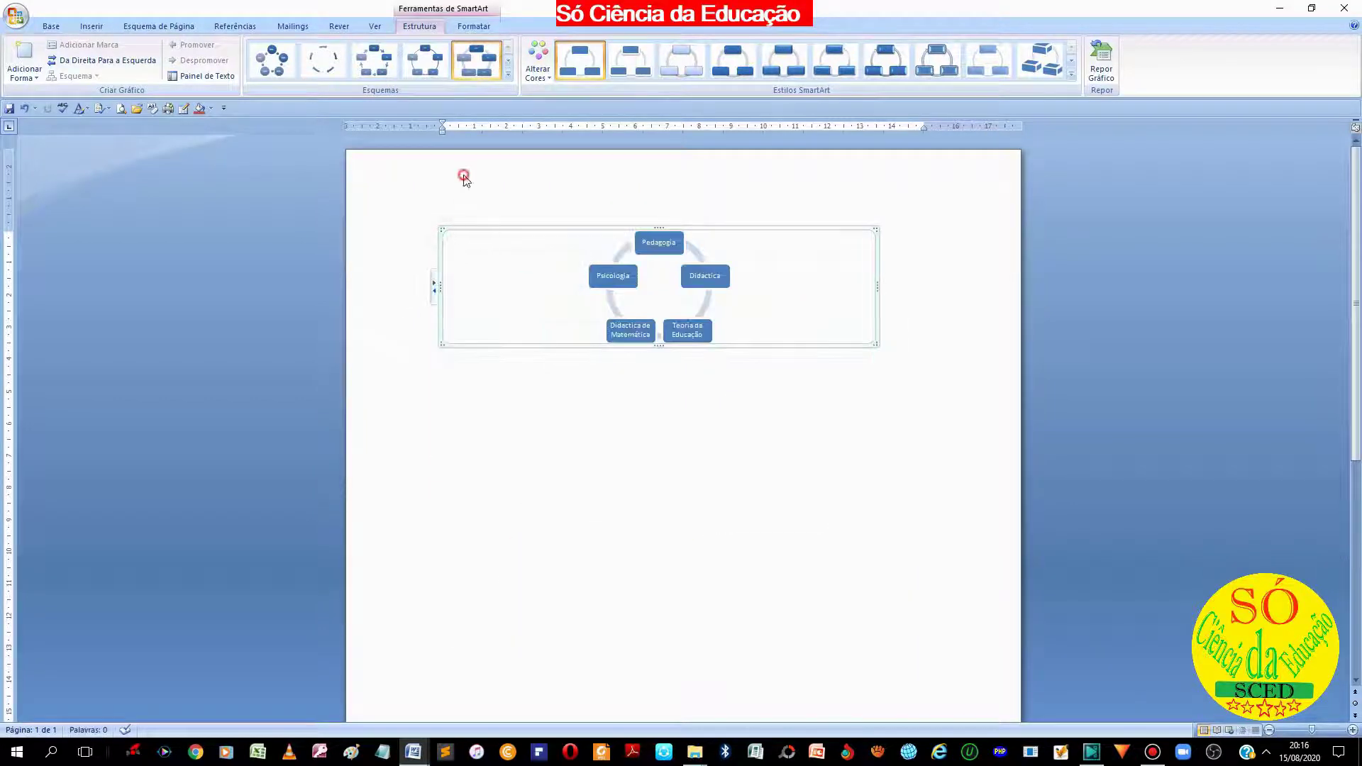
- Enlarge the cycle diagram again so its box labels are bigger
click(427, 213)
click(438, 250)
drag(460, 340, 454, 439)
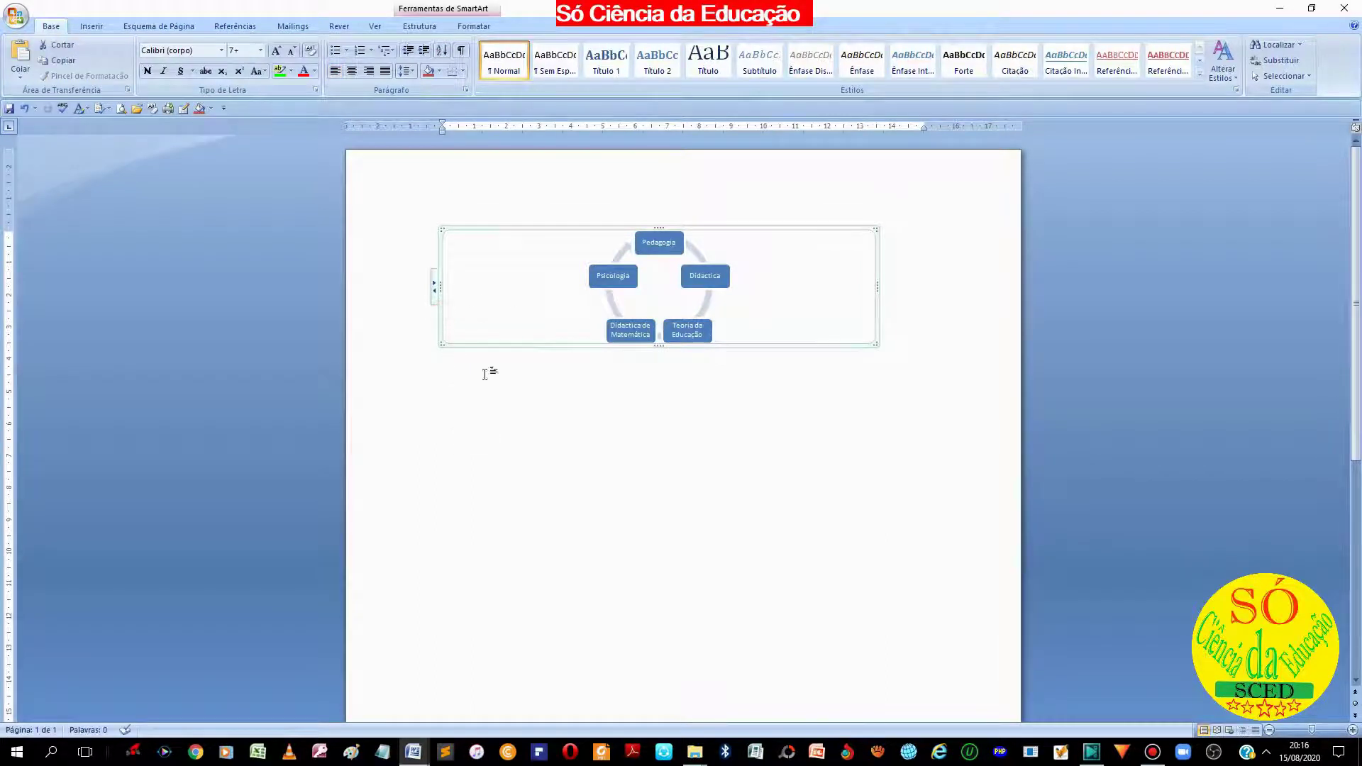
click(434, 233)
click(670, 307)
drag(876, 345, 965, 512)
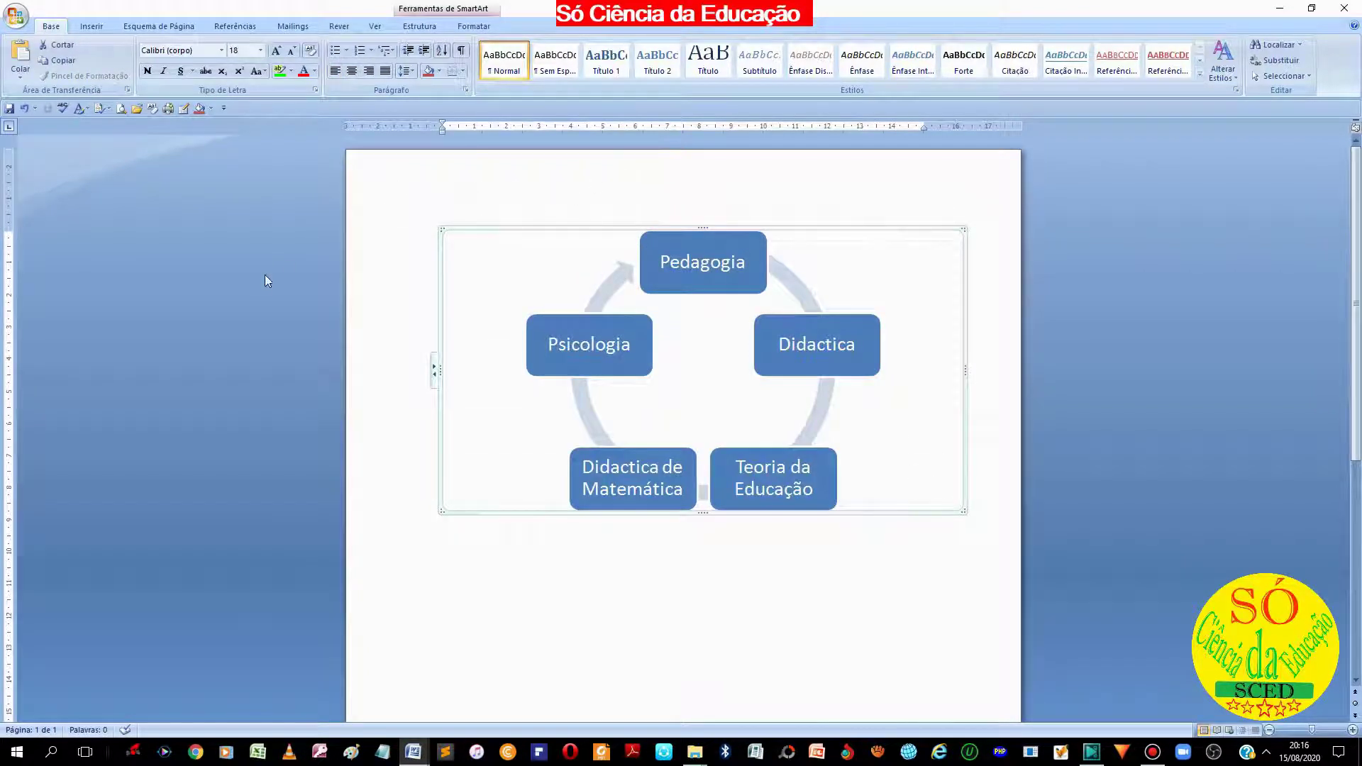
click(510, 565)
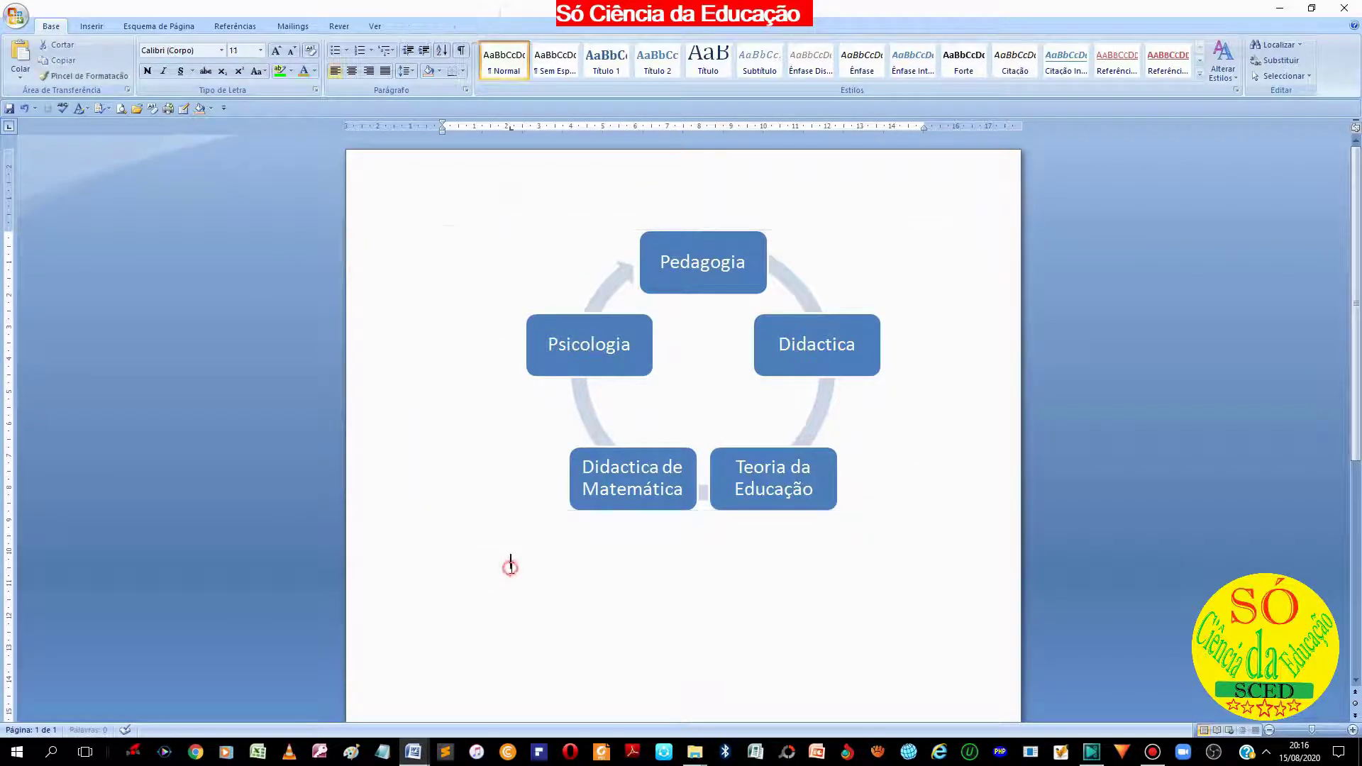
click(614, 583)
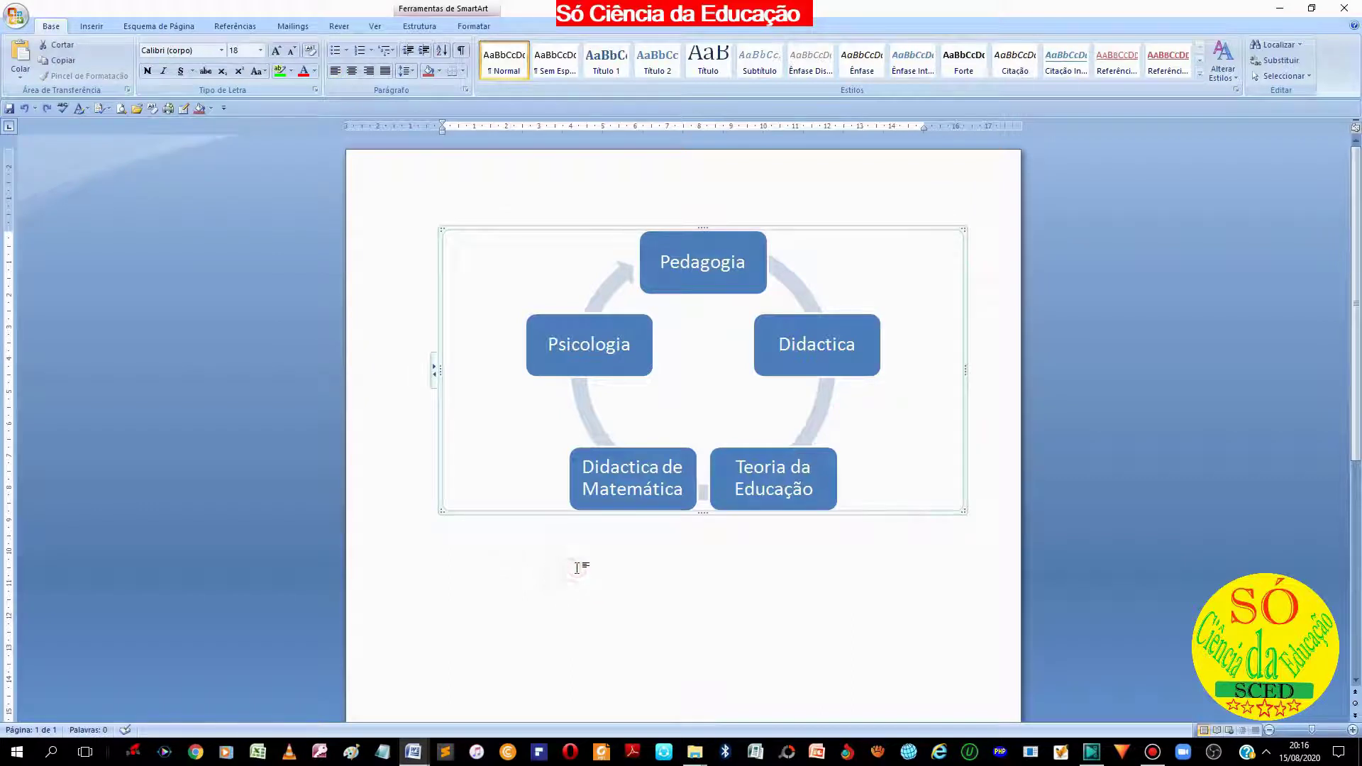
click(971, 508)
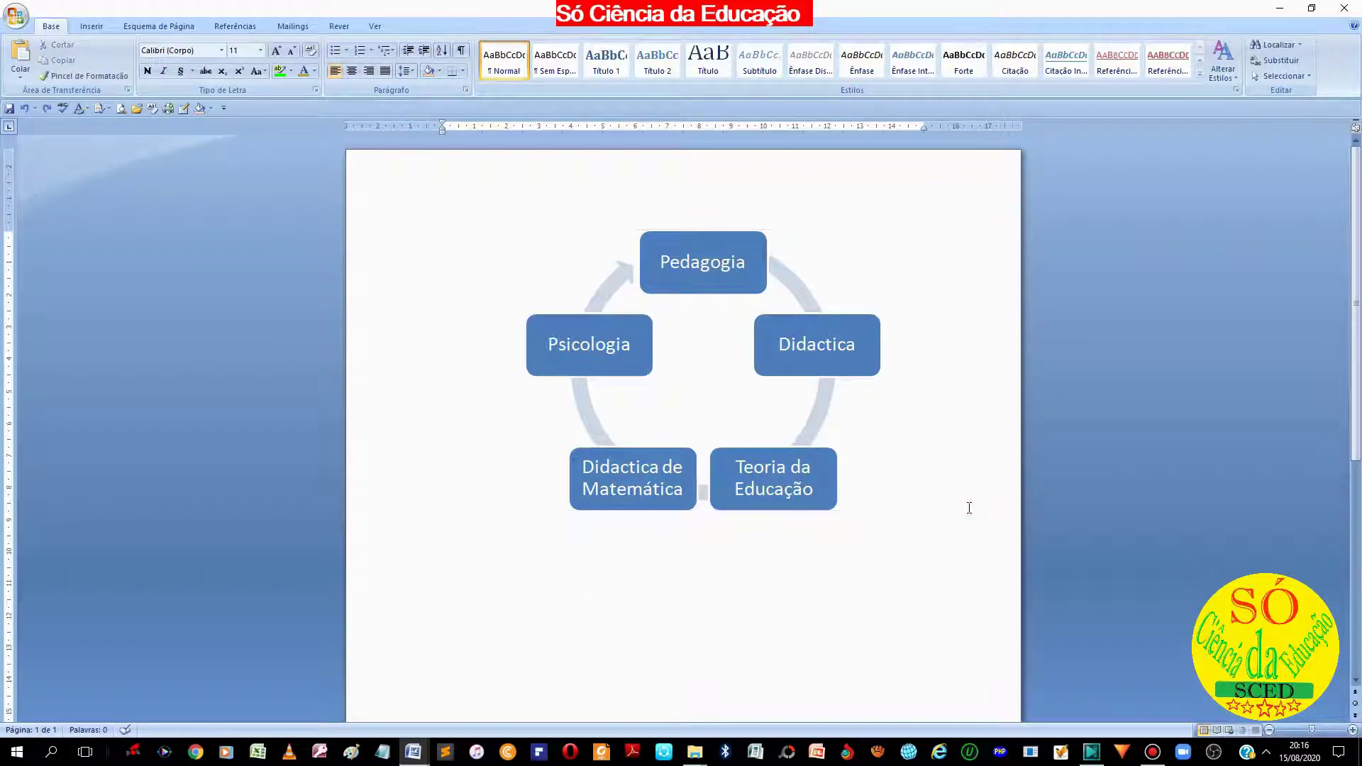
- Add a 'resumo' line below the diagram and delete the cycle diagram
key(Return)
text(resum)
text(o)
click(670, 326)
key(Delete)
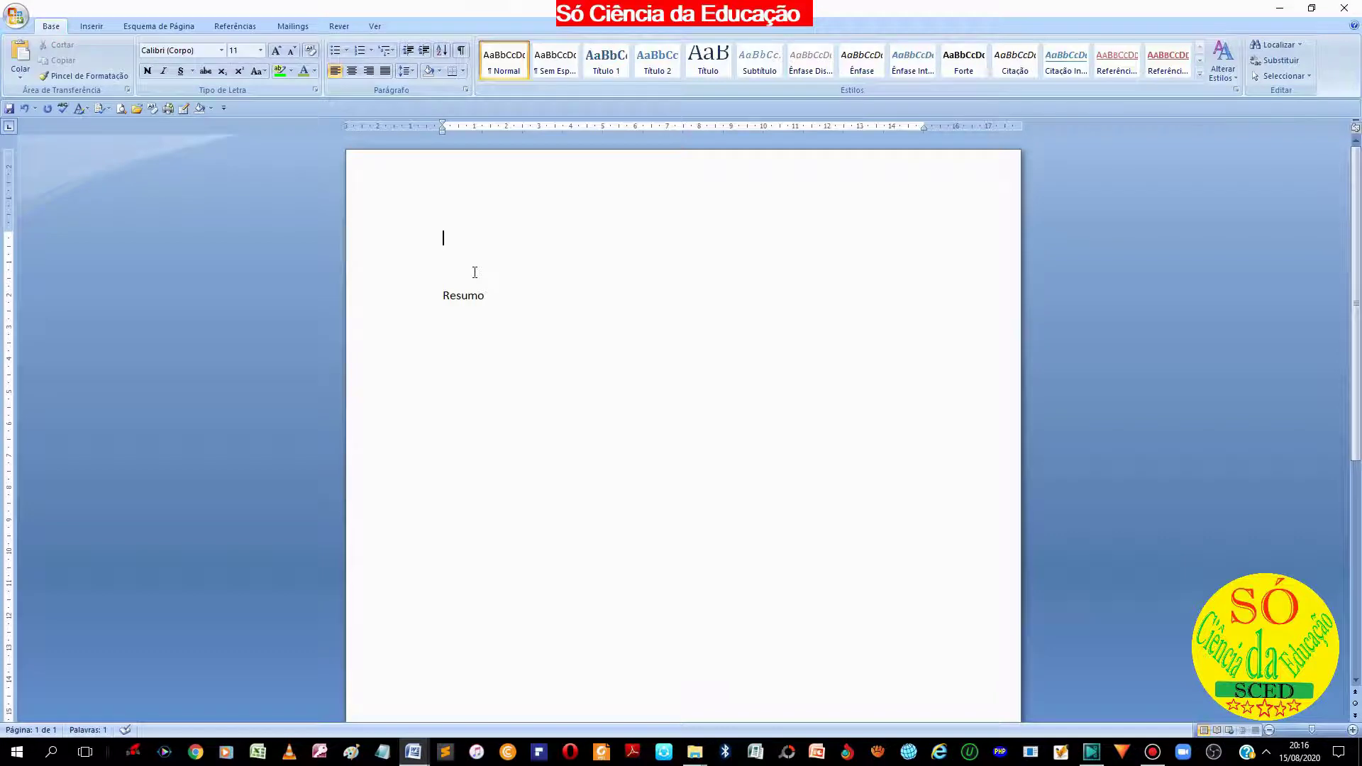
- Type the title 'Organização de uma Empressa' at the top and add blank lines below it
text(E)
text(mpressa)
click(439, 238)
text(Organi)
text(zação )
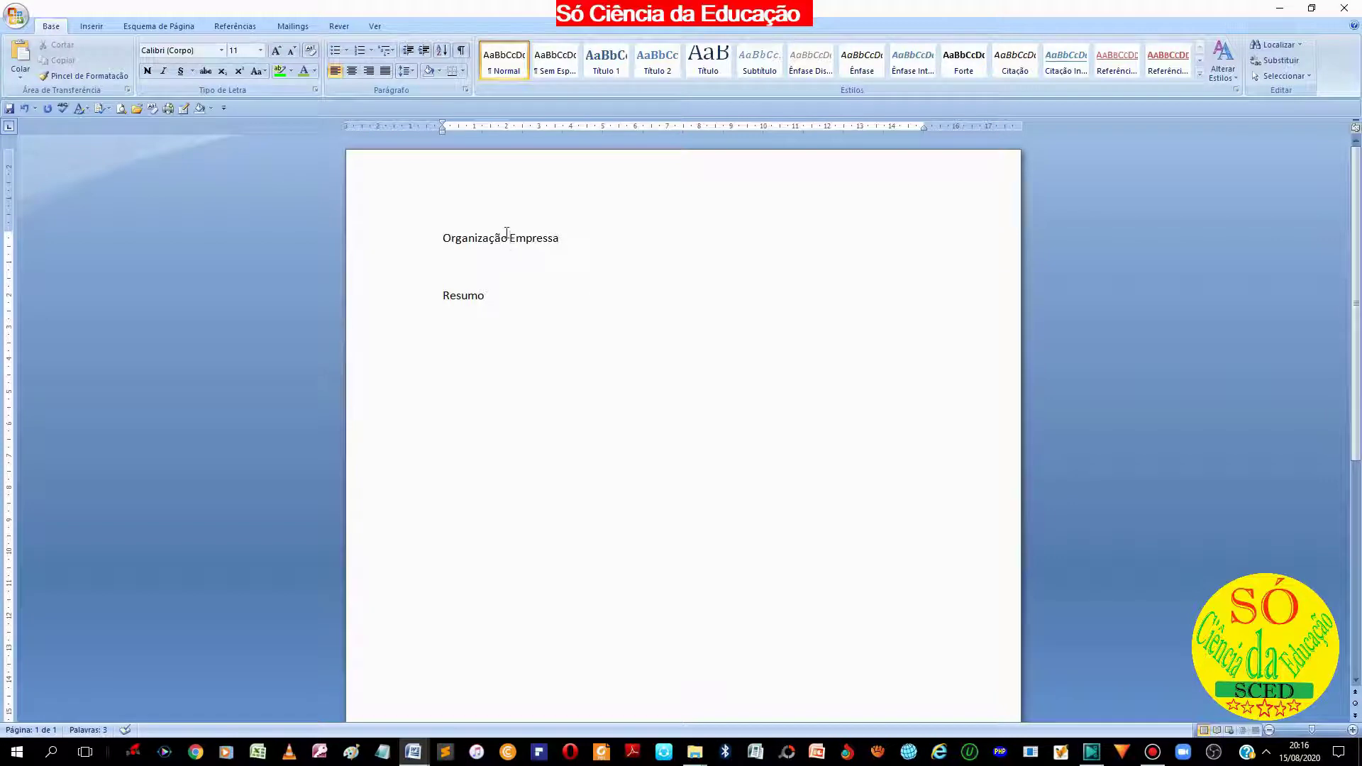
text(de uma)
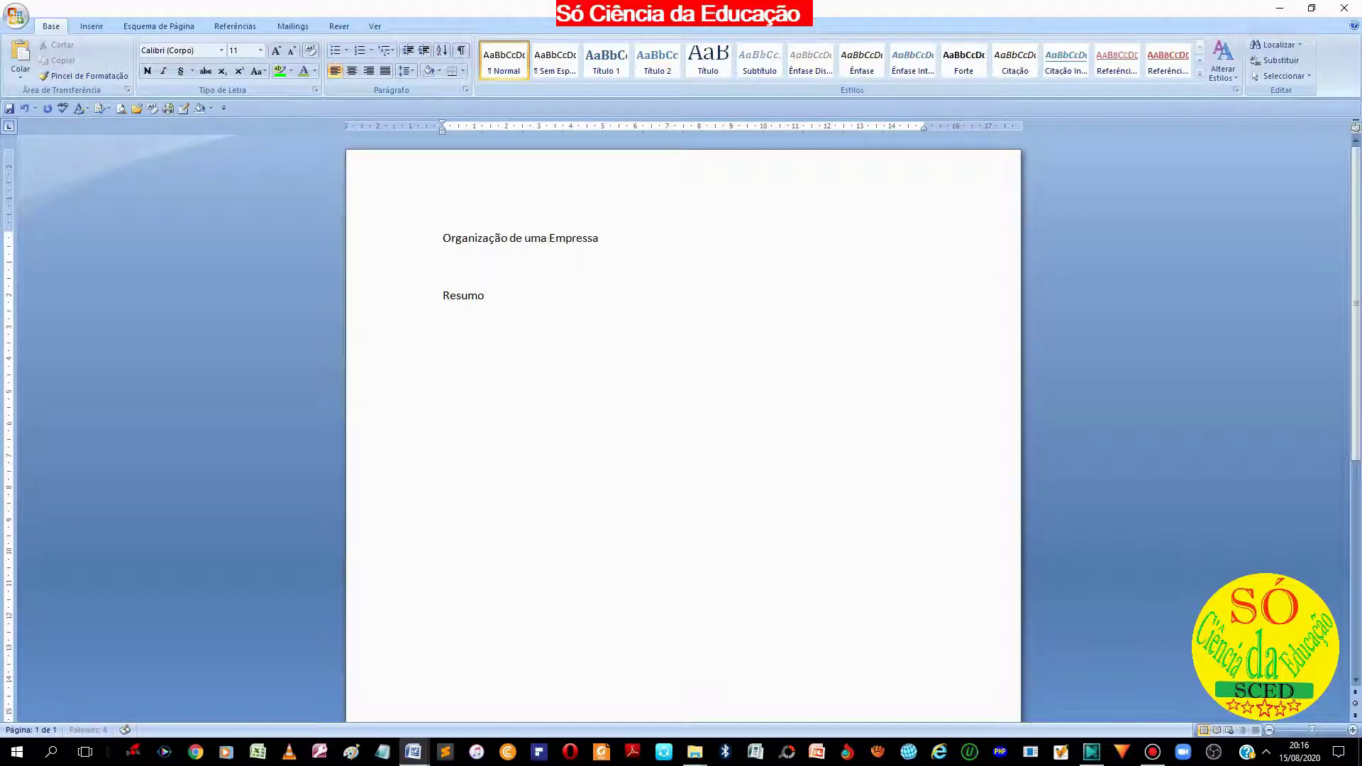
click(653, 243)
key(Return)
key(Return)
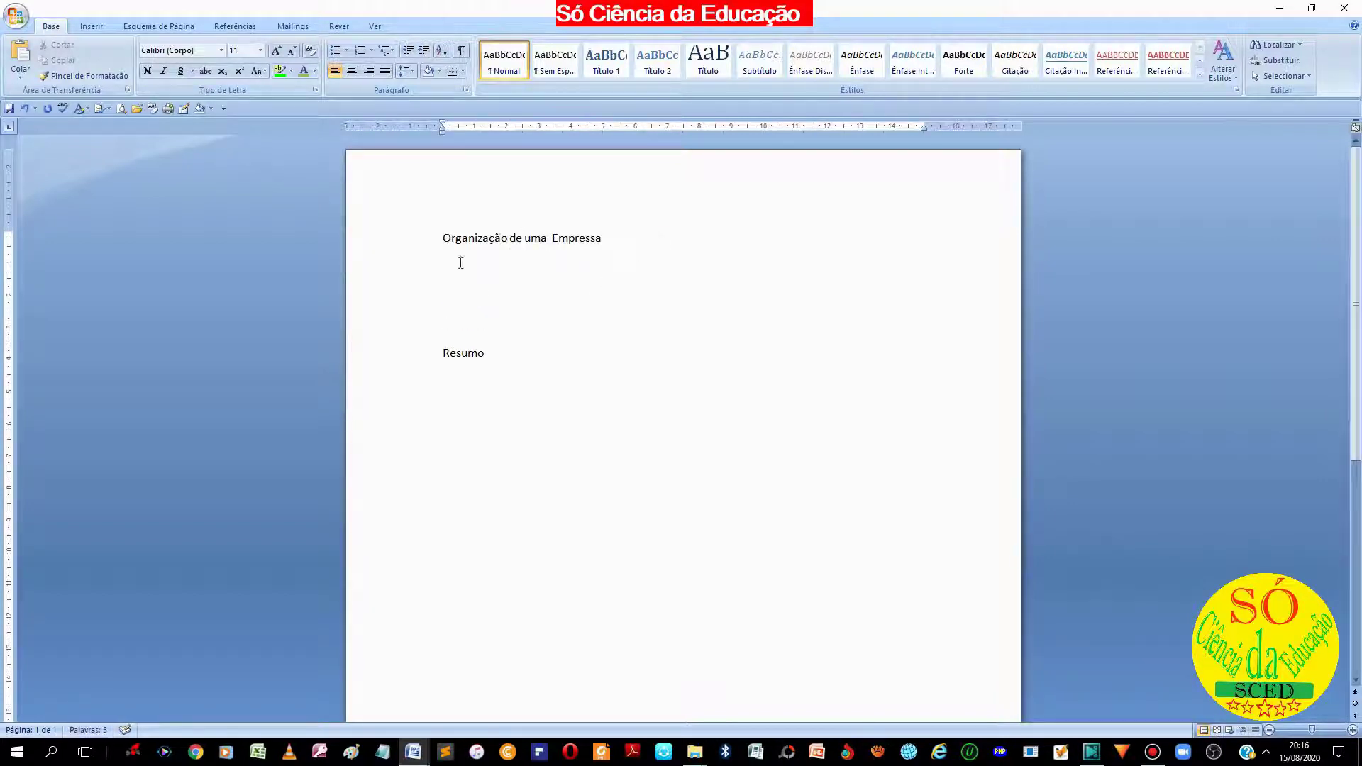
- Insert the Hierarquia SmartArt layout from the Hierarchy category and enter its top box
click(92, 27)
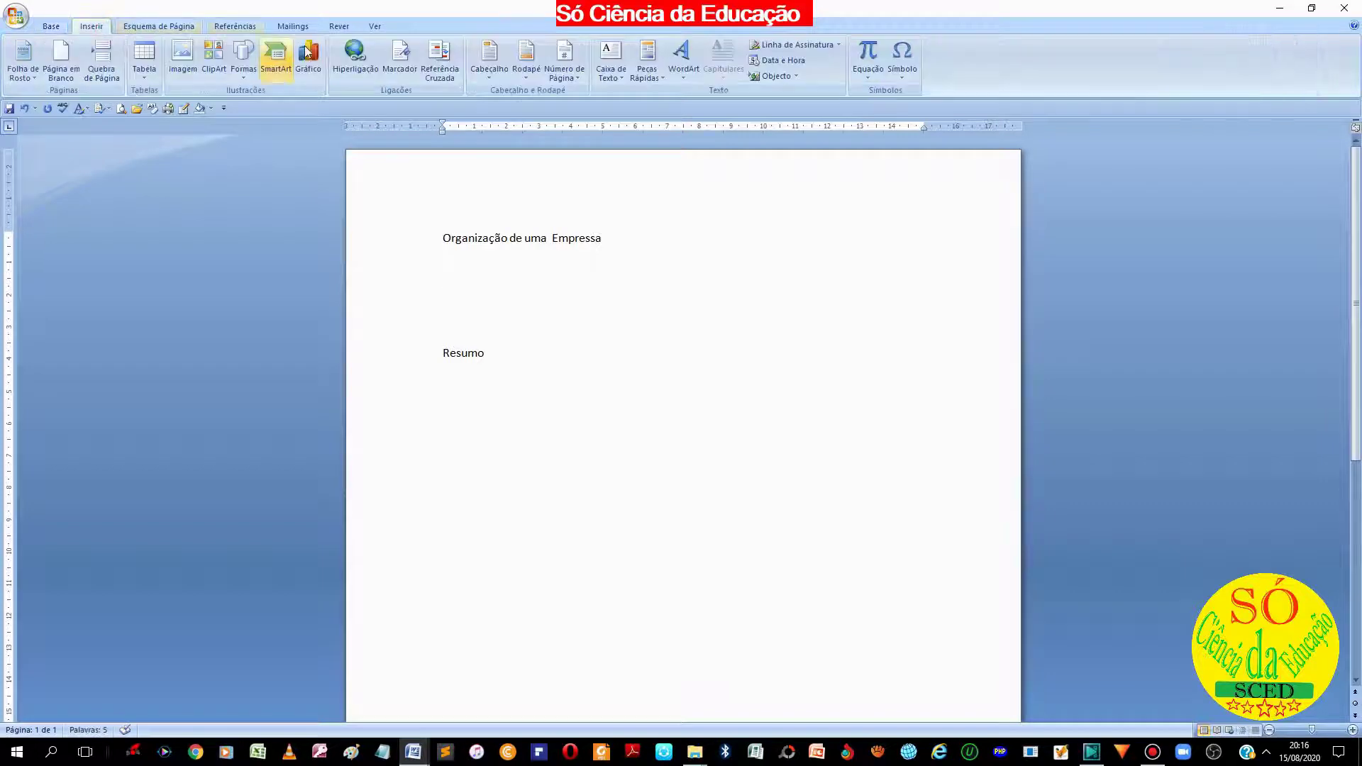
click(276, 57)
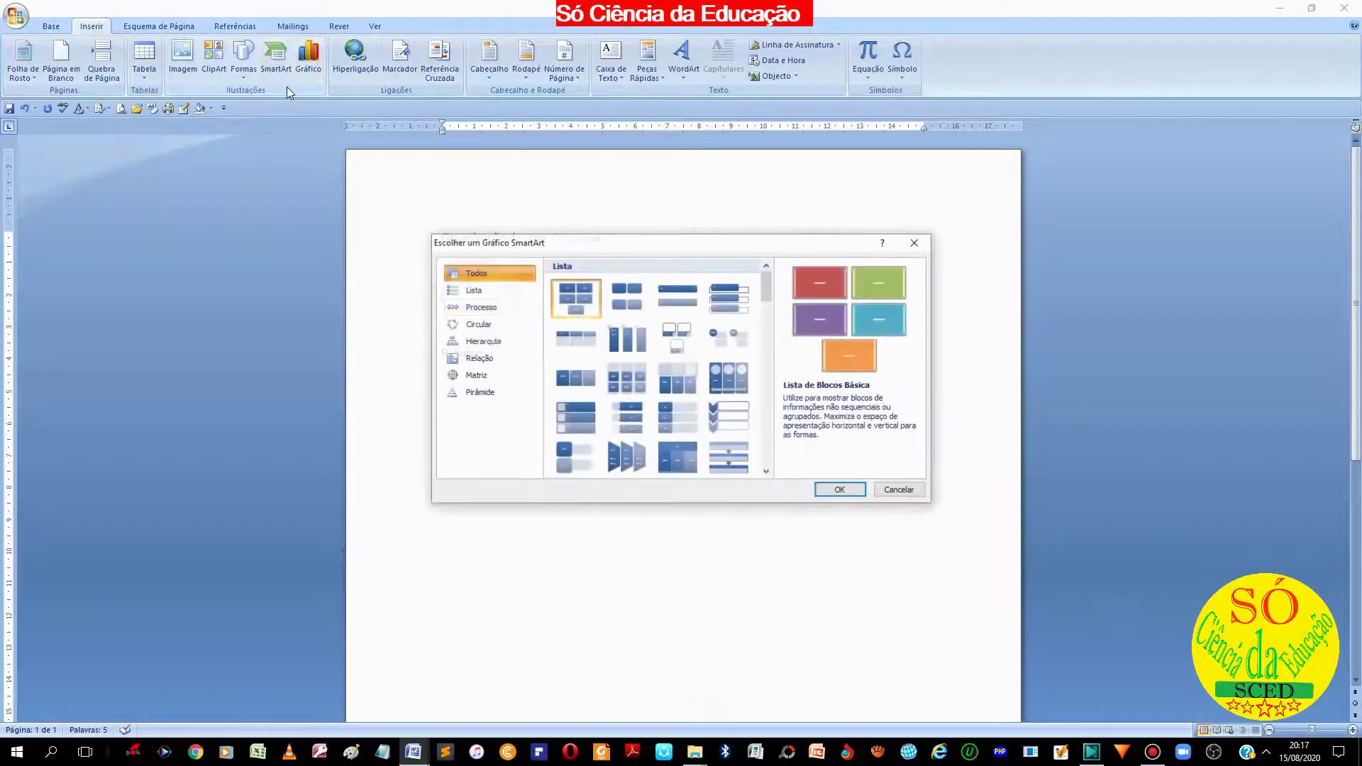
click(482, 346)
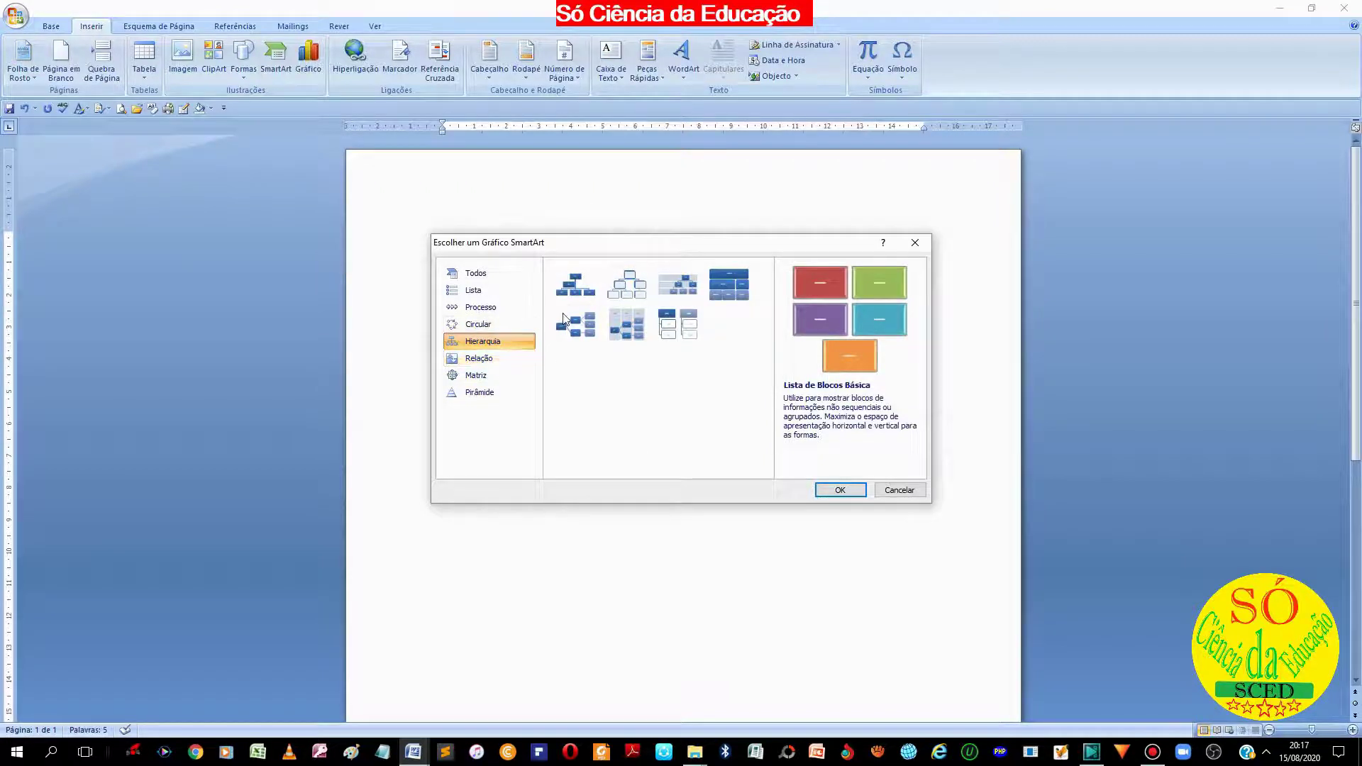
click(627, 285)
click(839, 490)
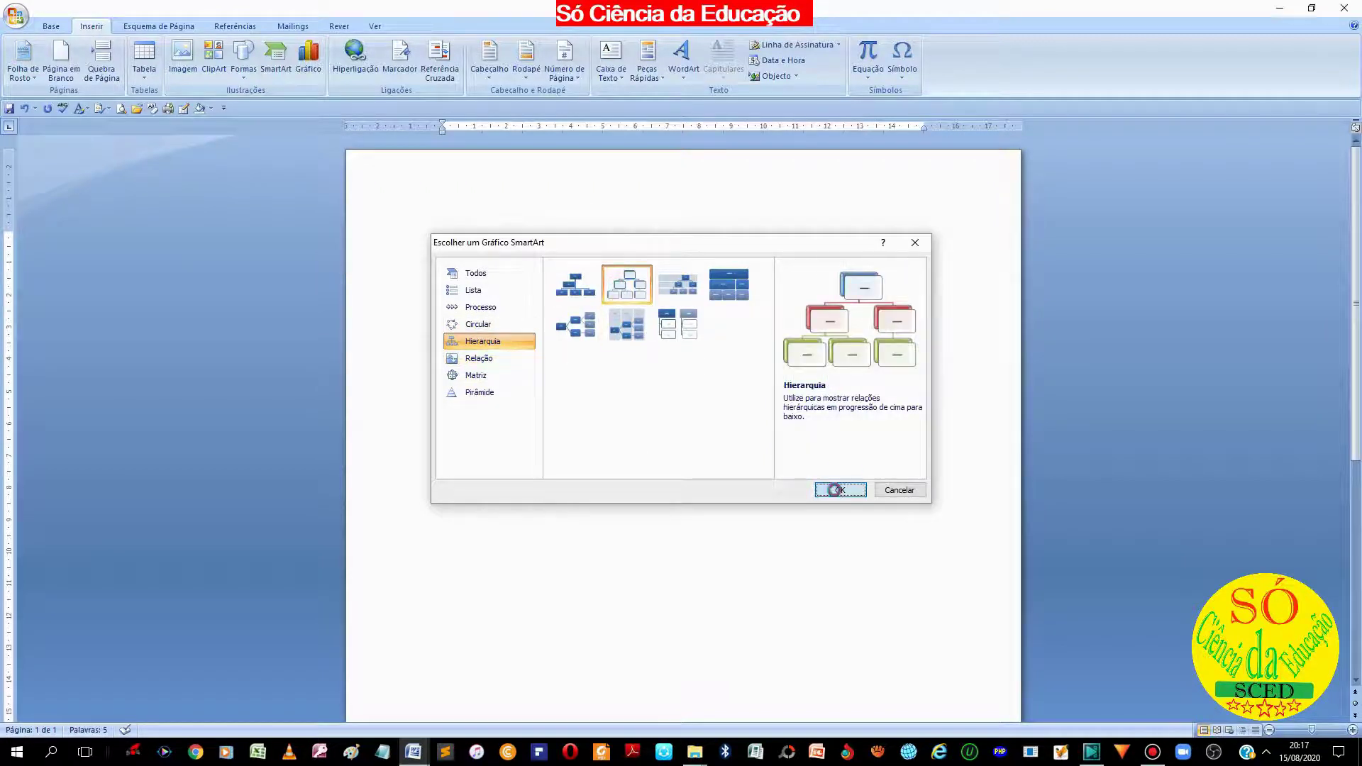
click(746, 340)
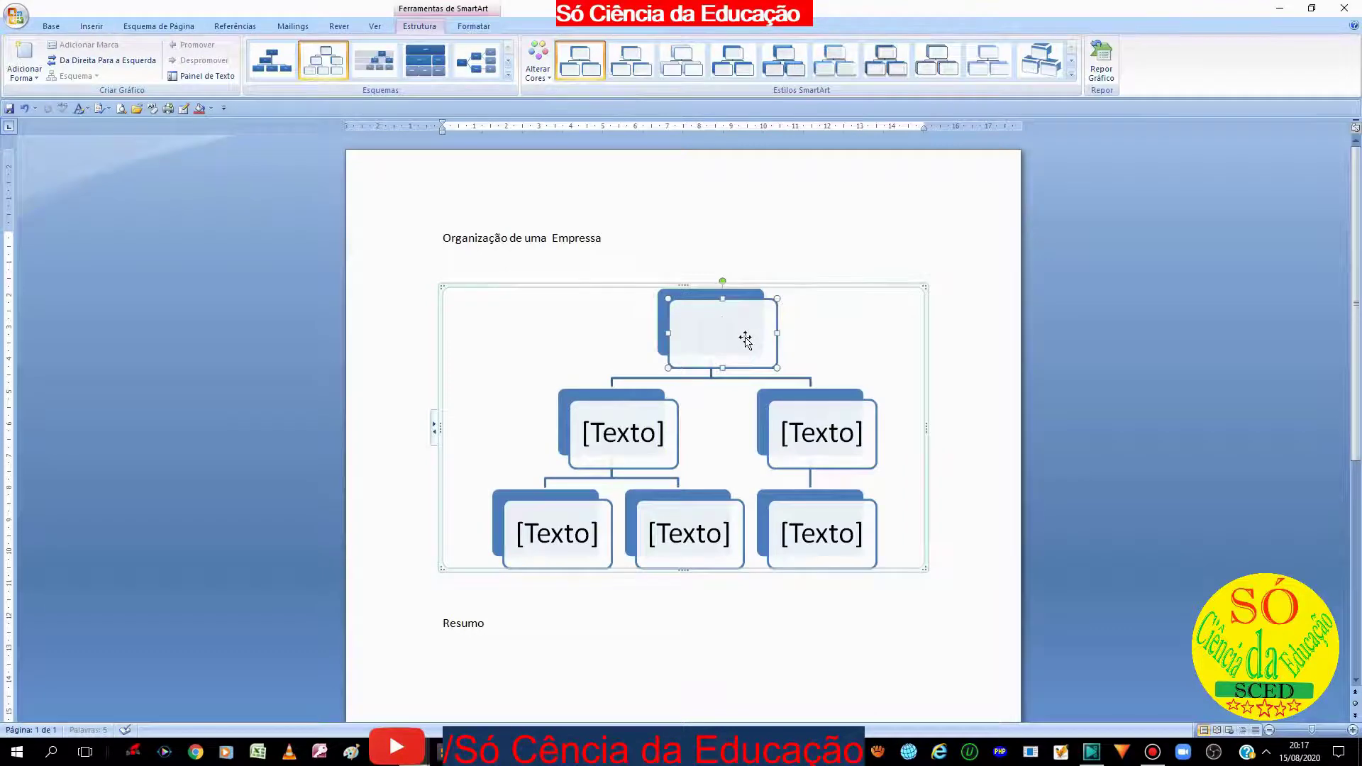
- Label the top box Lider and the second-level boxes 2 lider and H. Recurso Humanos
text(Lider)
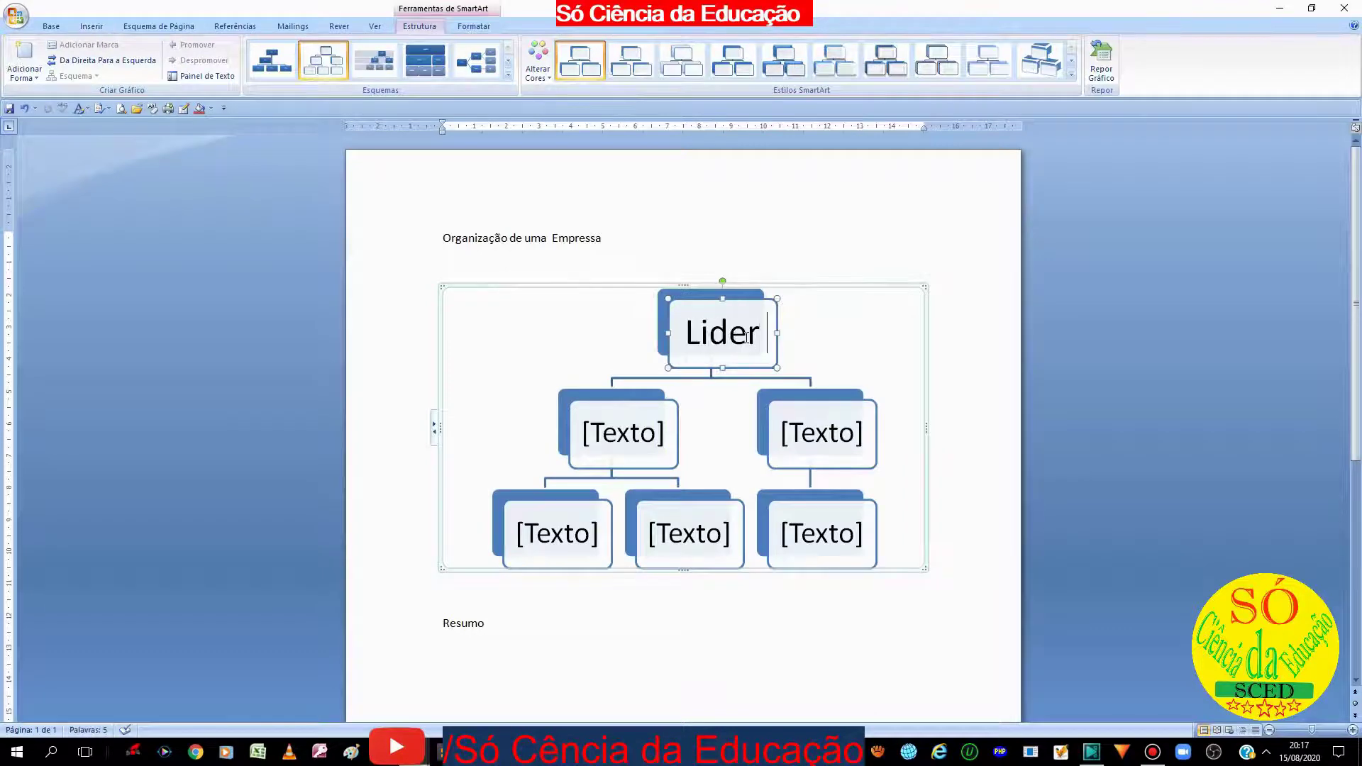
click(651, 429)
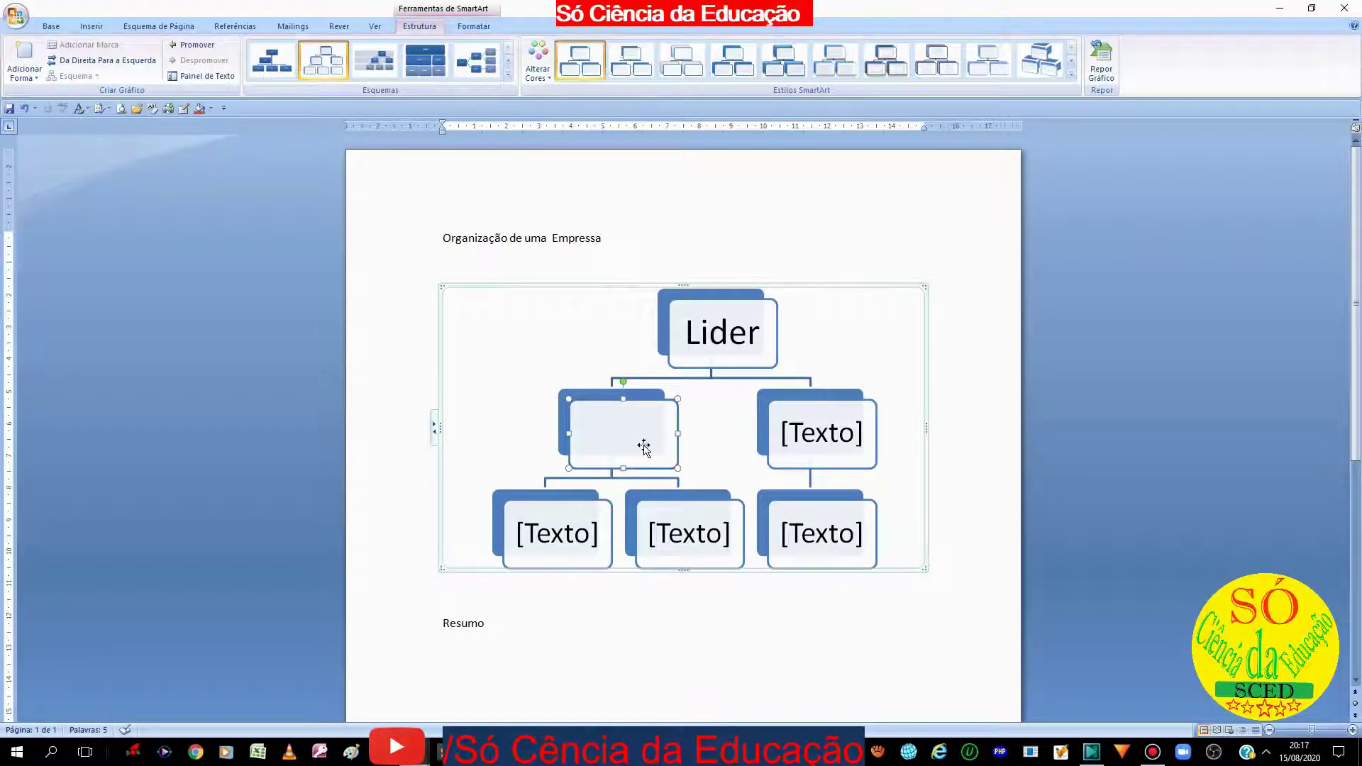
key(BackSpace)
key(BackSpace)
text(2 l)
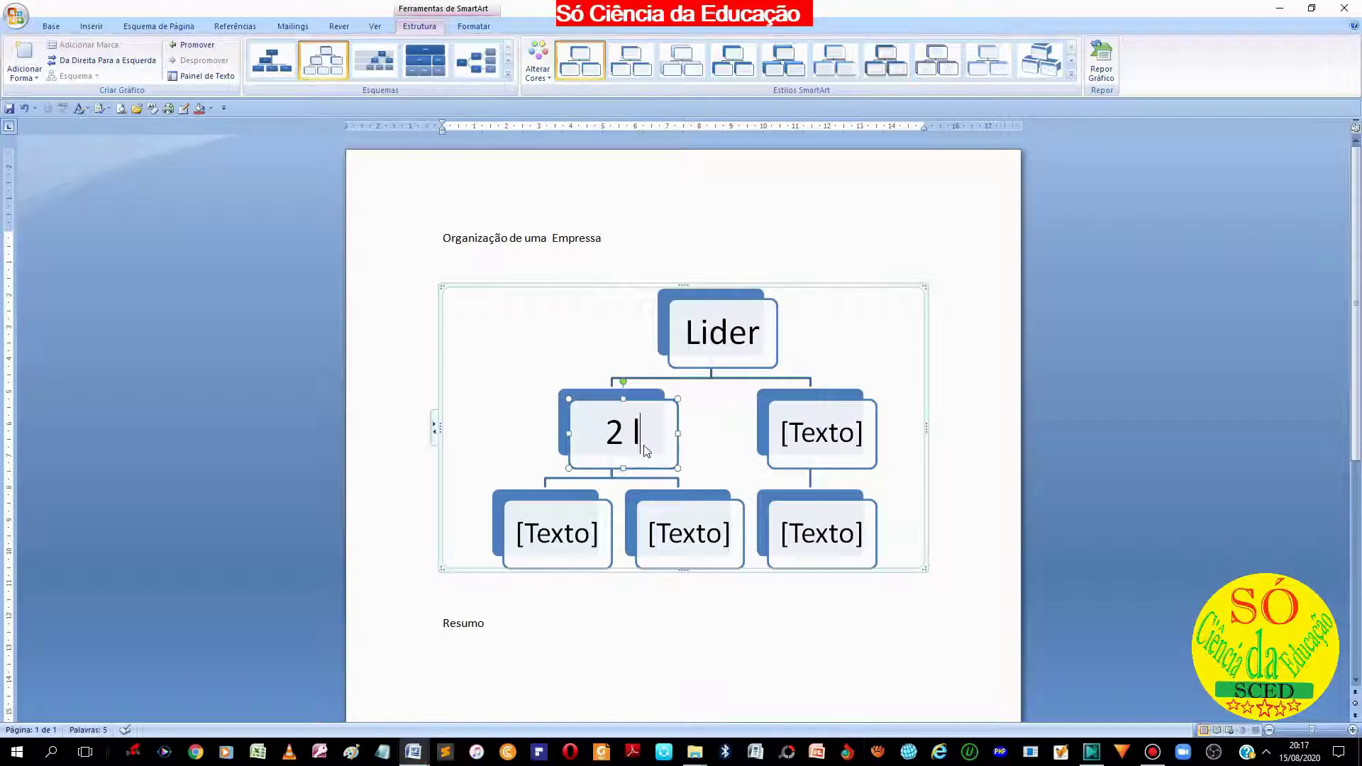
text(ider)
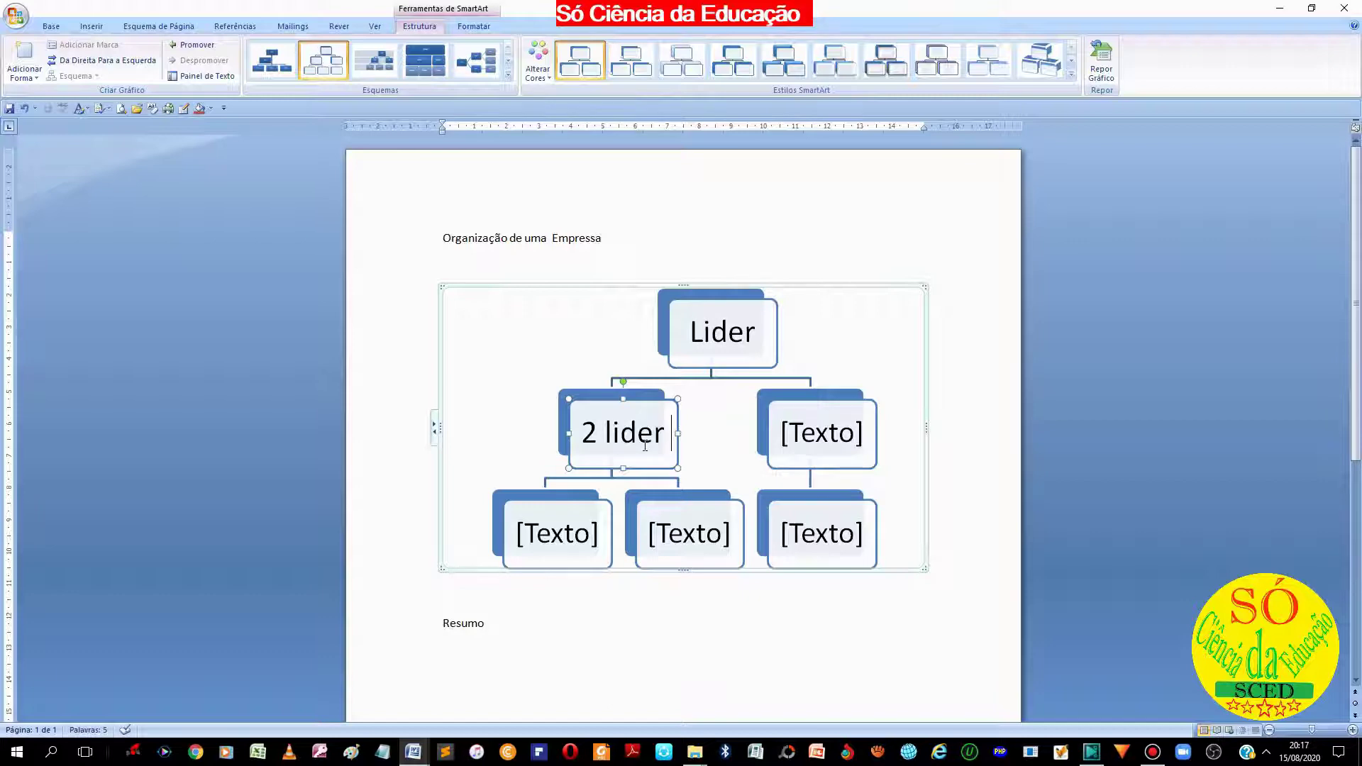
click(806, 439)
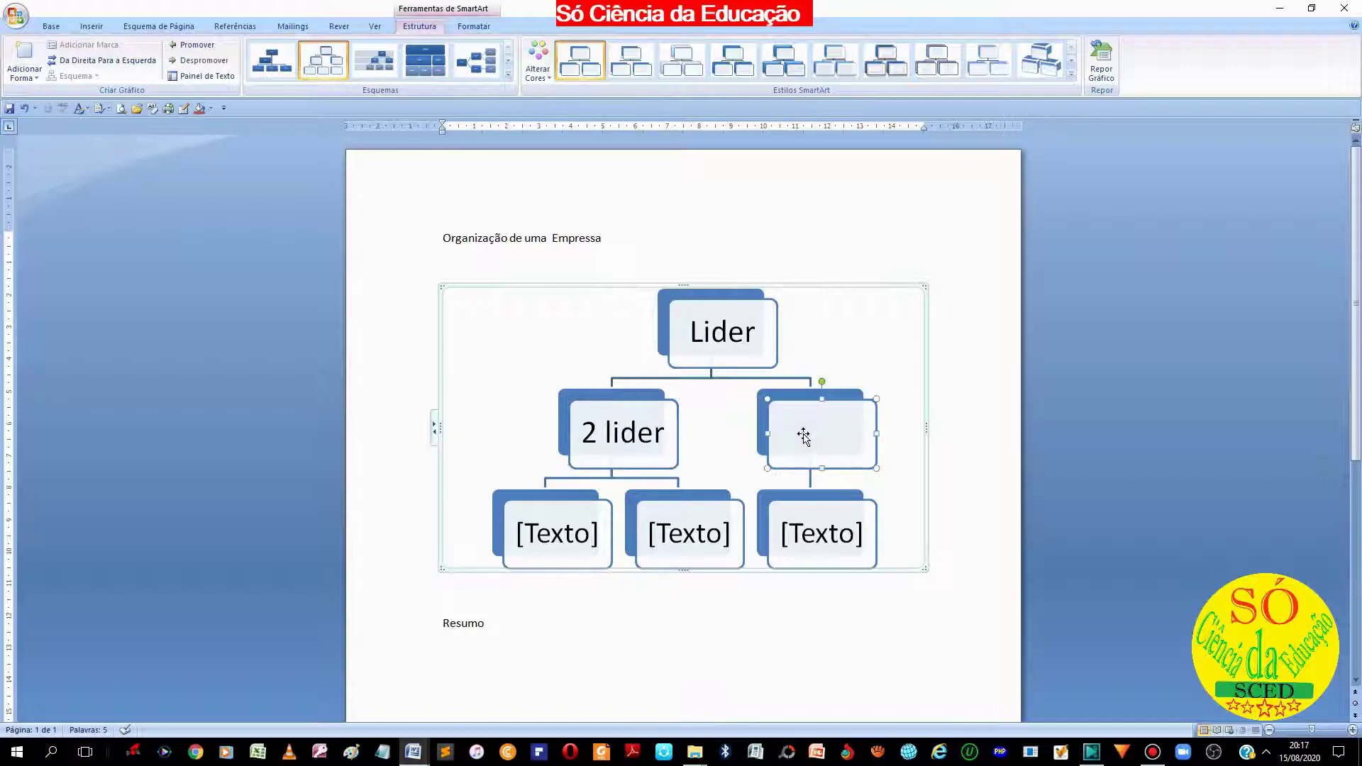
text(H)
text(.)
key(BackSpace)
key(BackSpace)
key(BackSpace)
text(H)
text(. )
text(Res)
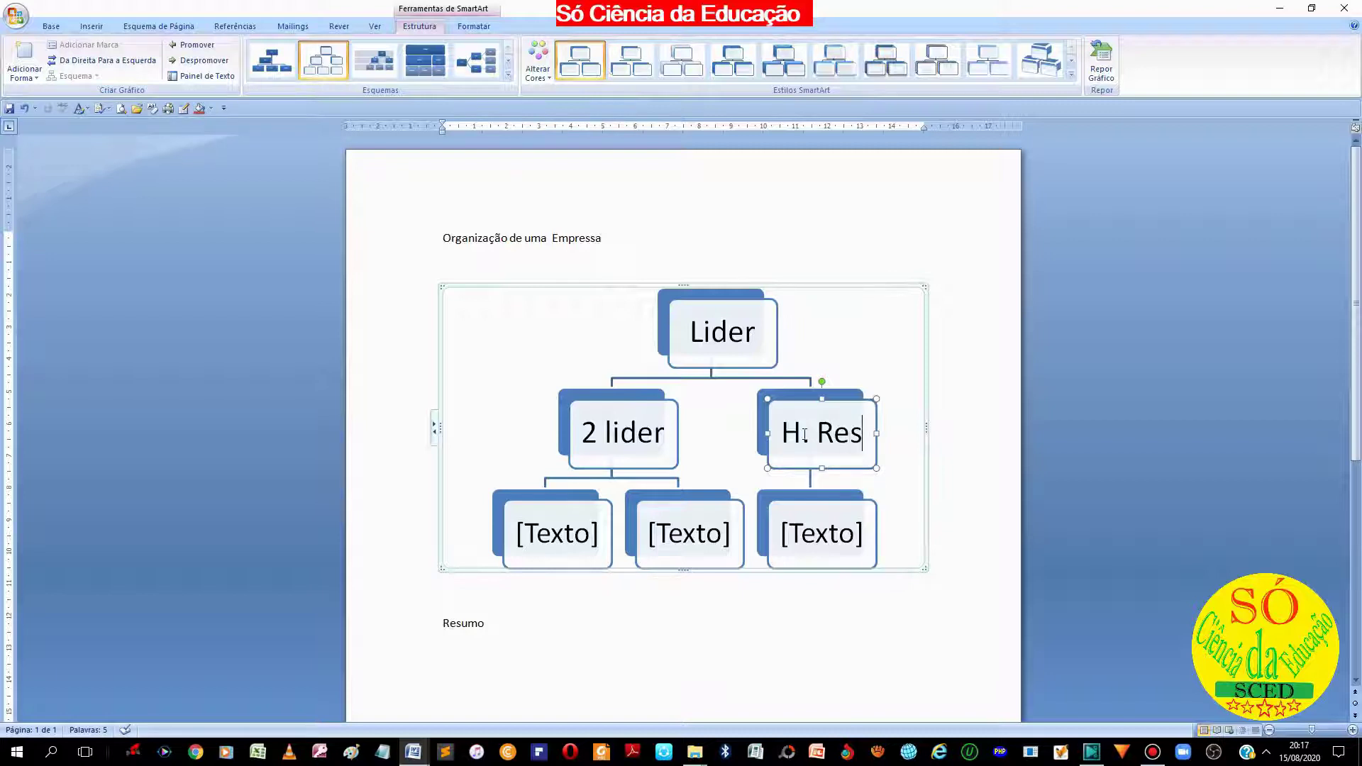
key(BackSpace)
text(curs)
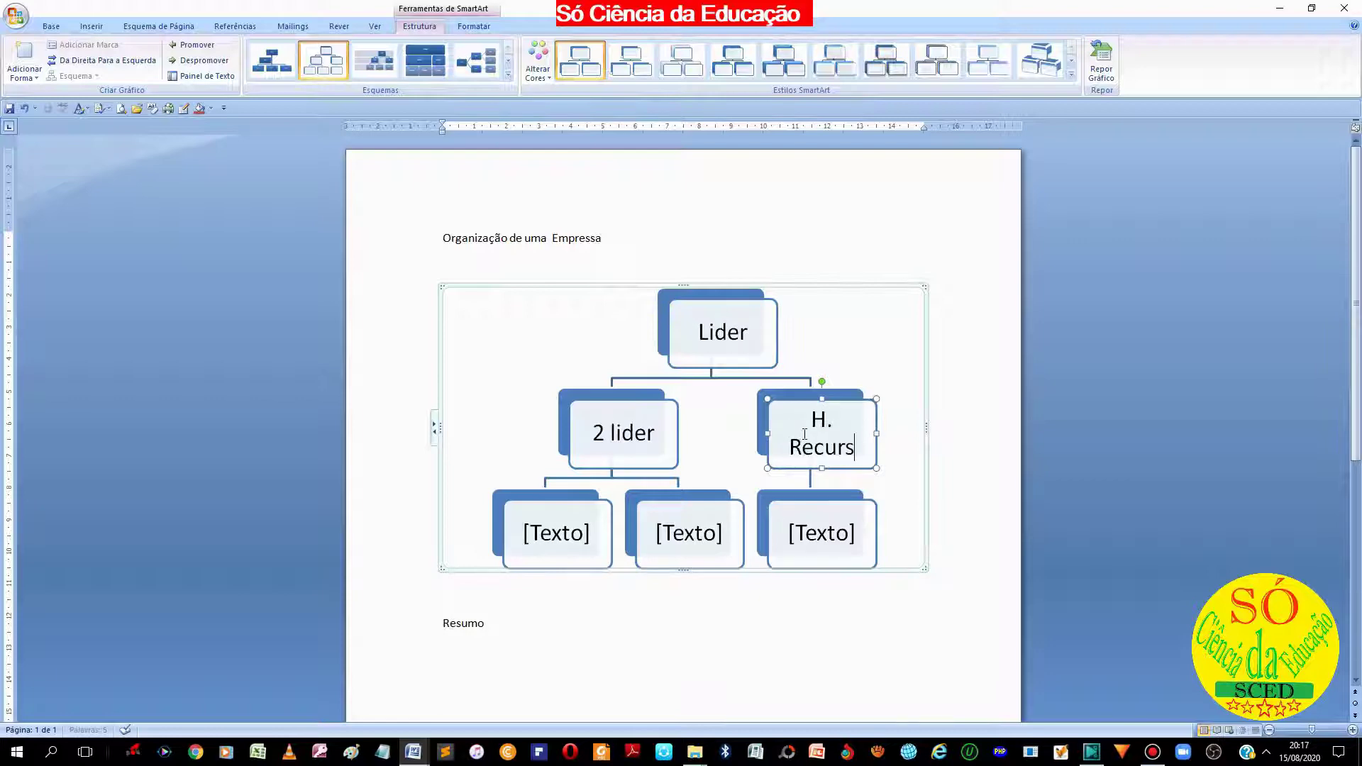
text(o H)
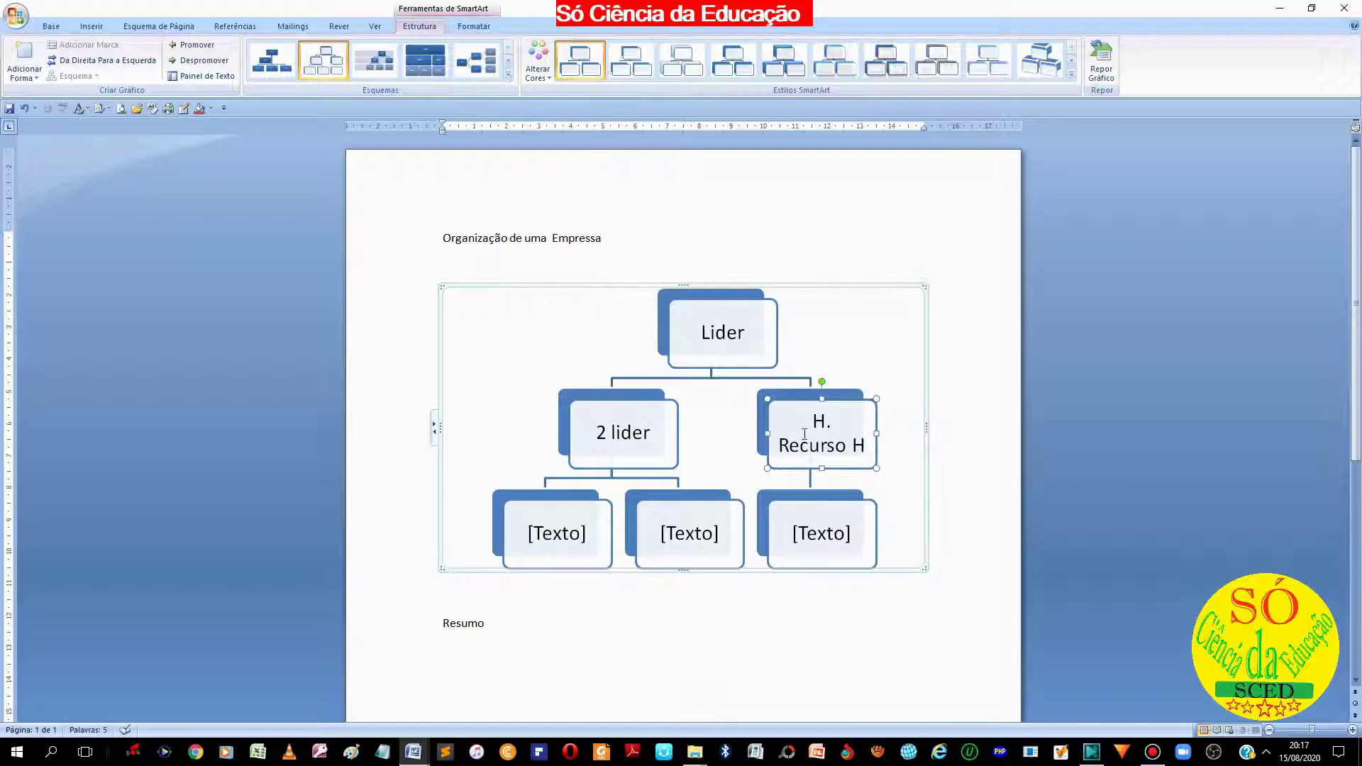
text(umanos)
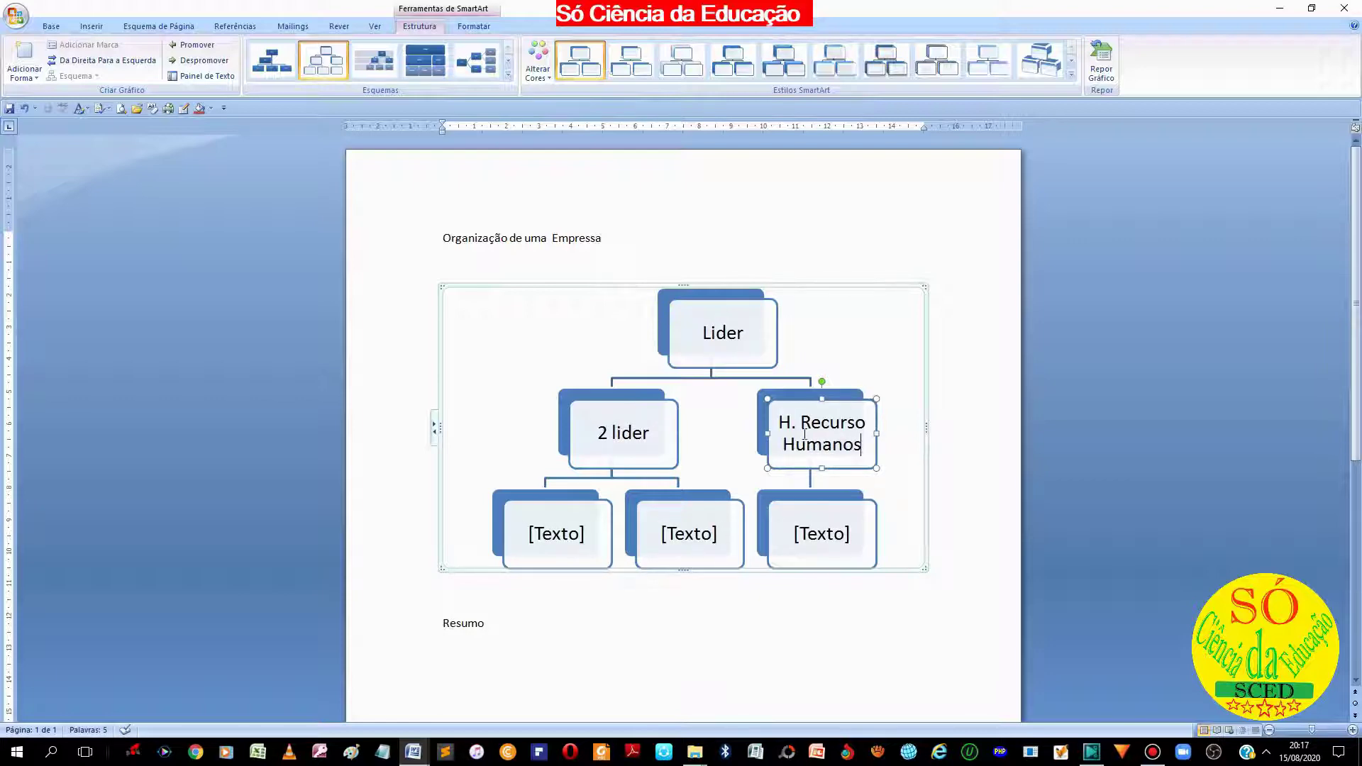
- Label the bottom boxes Secretario and Vice-Secretario by pasting Secretario and prefixing 'Vice-'
click(566, 539)
text(S)
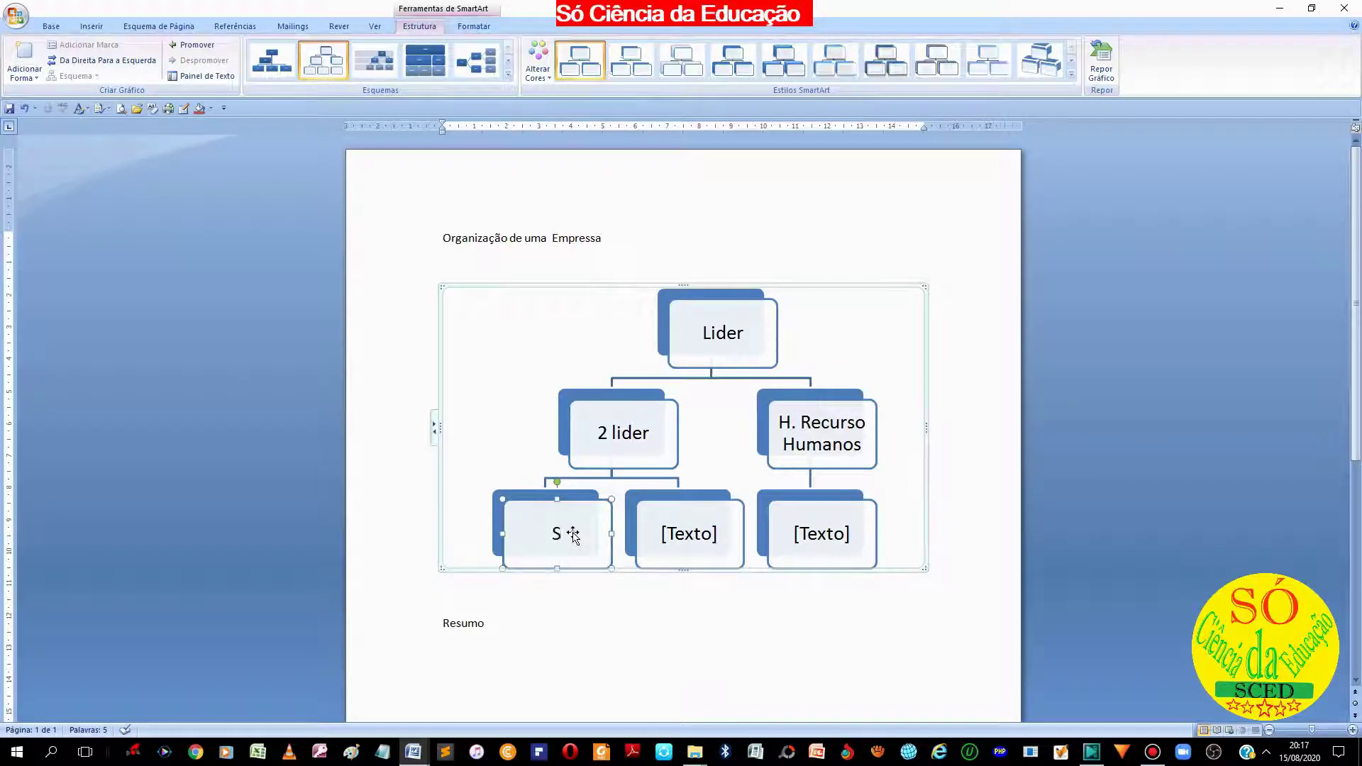
text(ecre)
text(tário)
drag(602, 539, 507, 543)
key(ctrl+c)
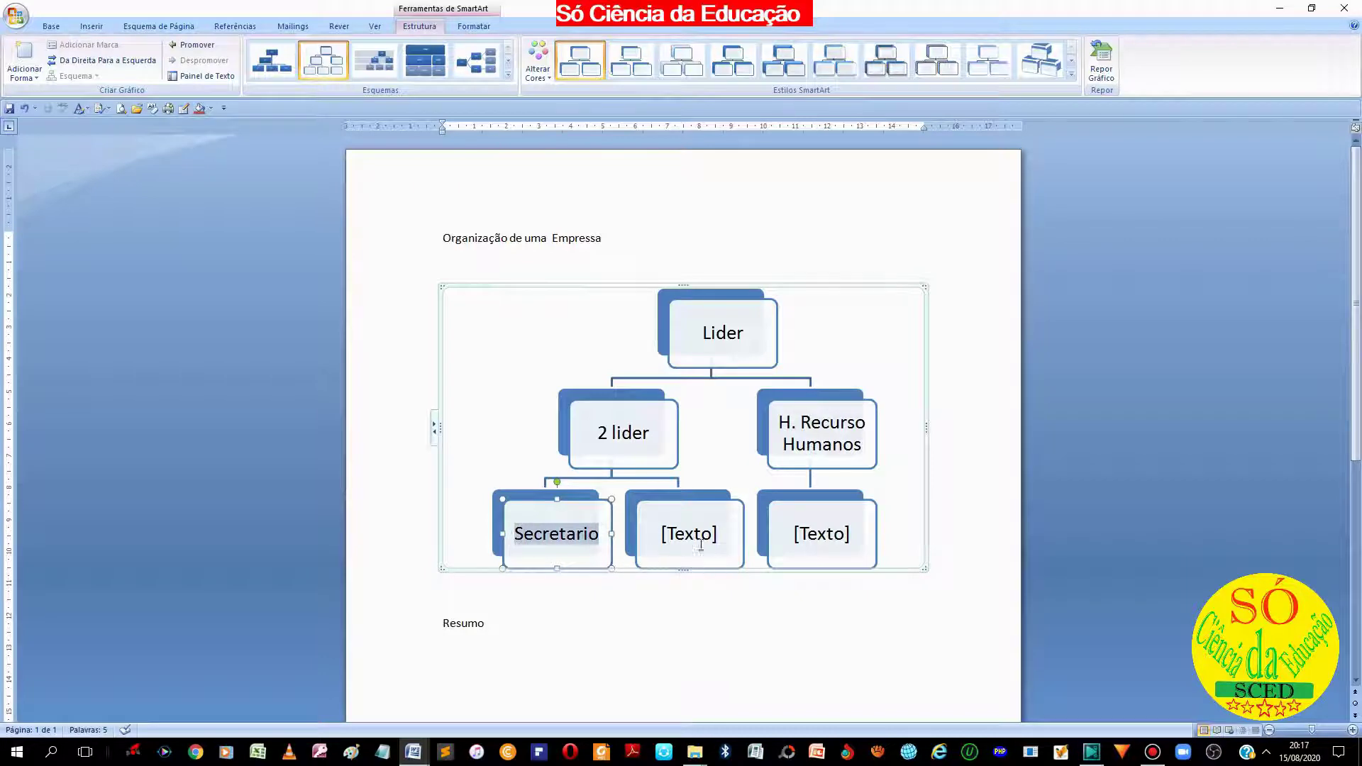
click(674, 539)
key(ctrl+v)
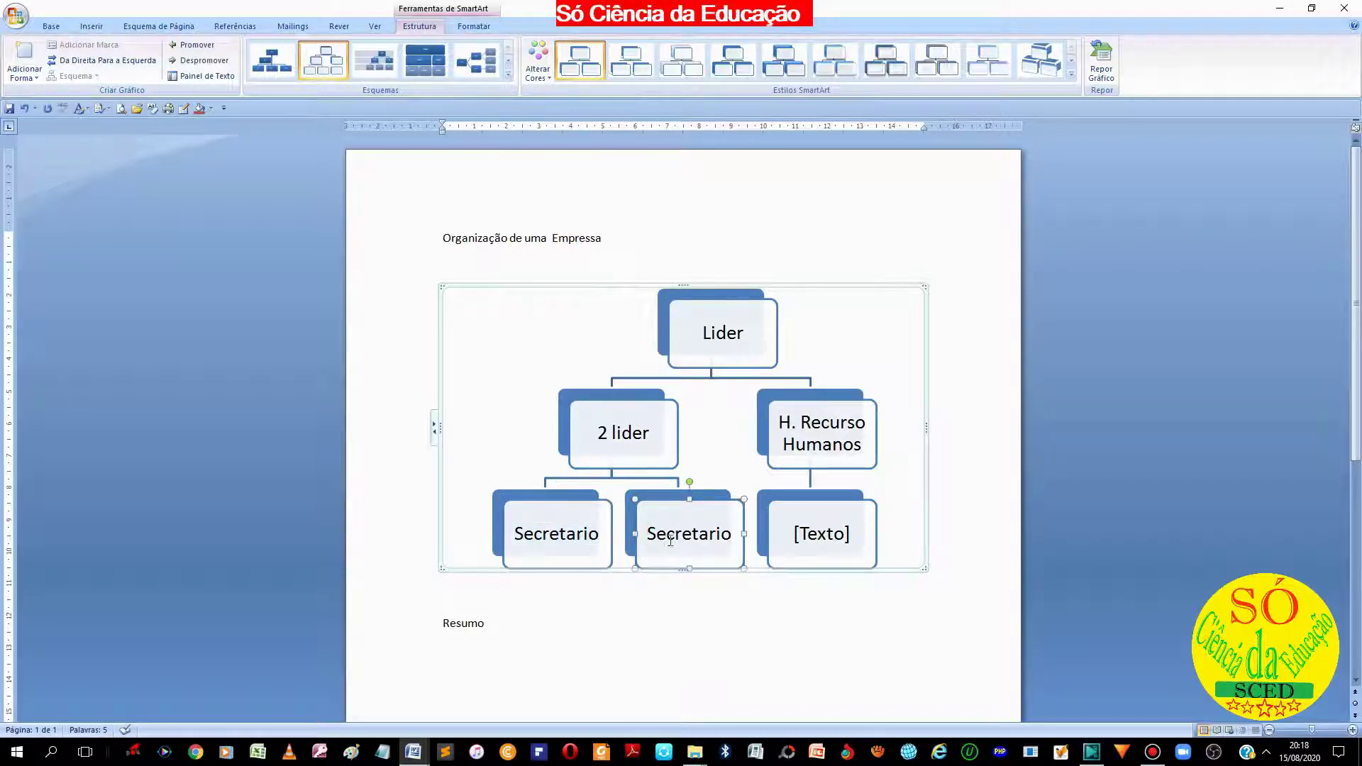
click(650, 532)
text(V)
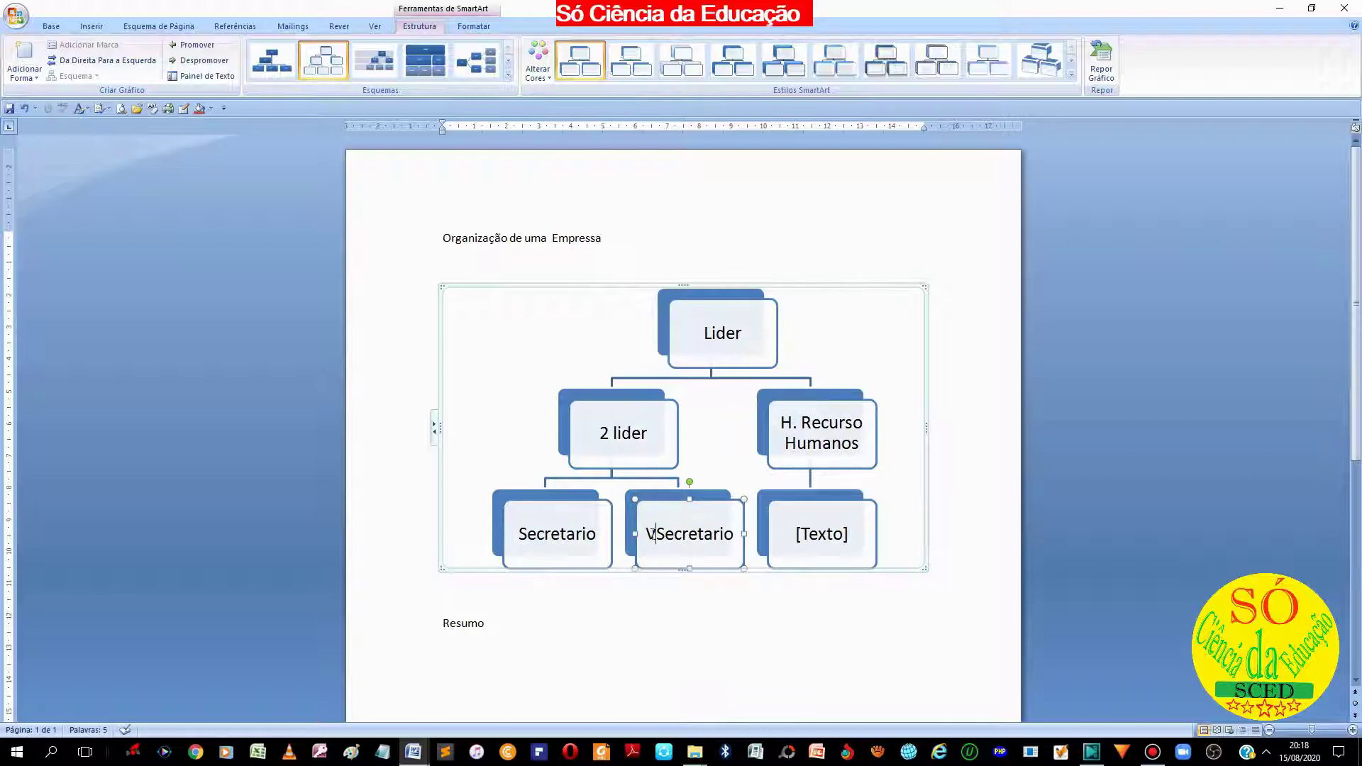
text(ice)
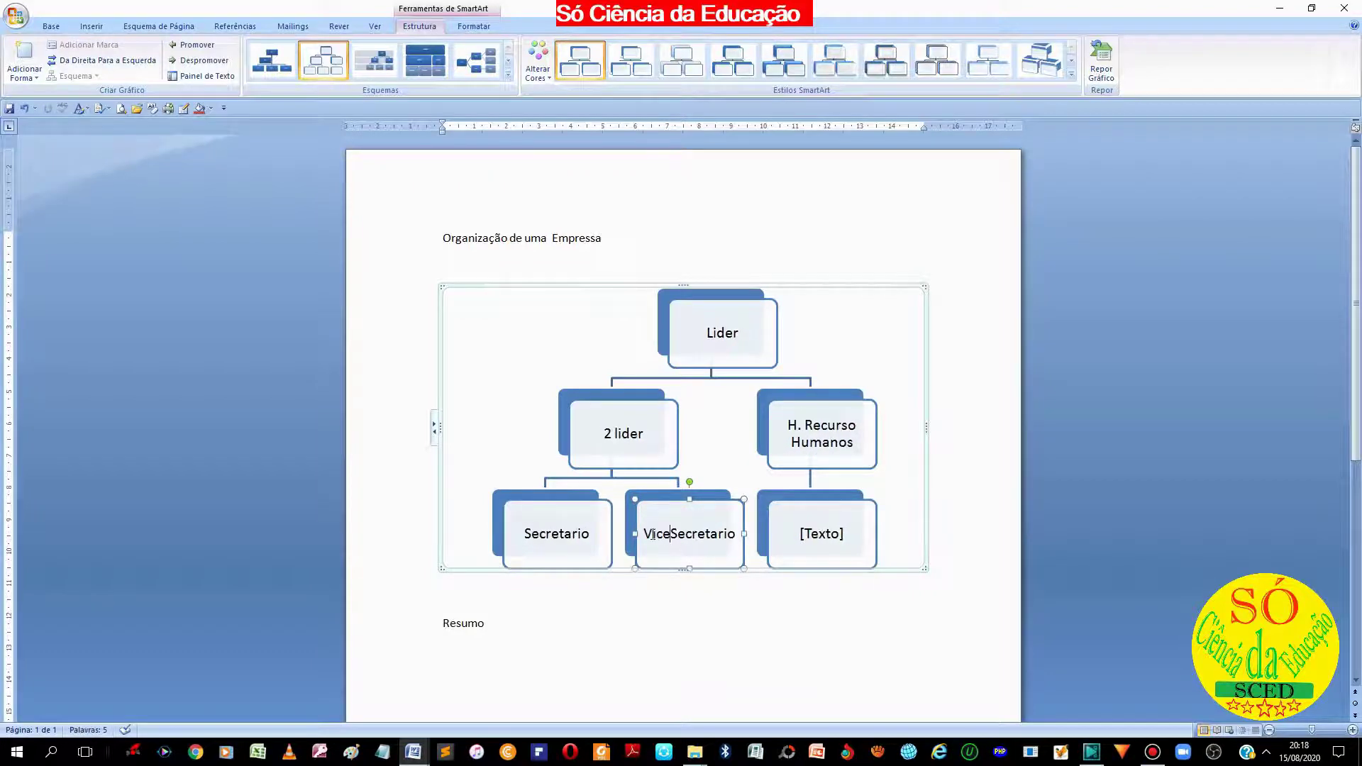
text(-)
click(804, 531)
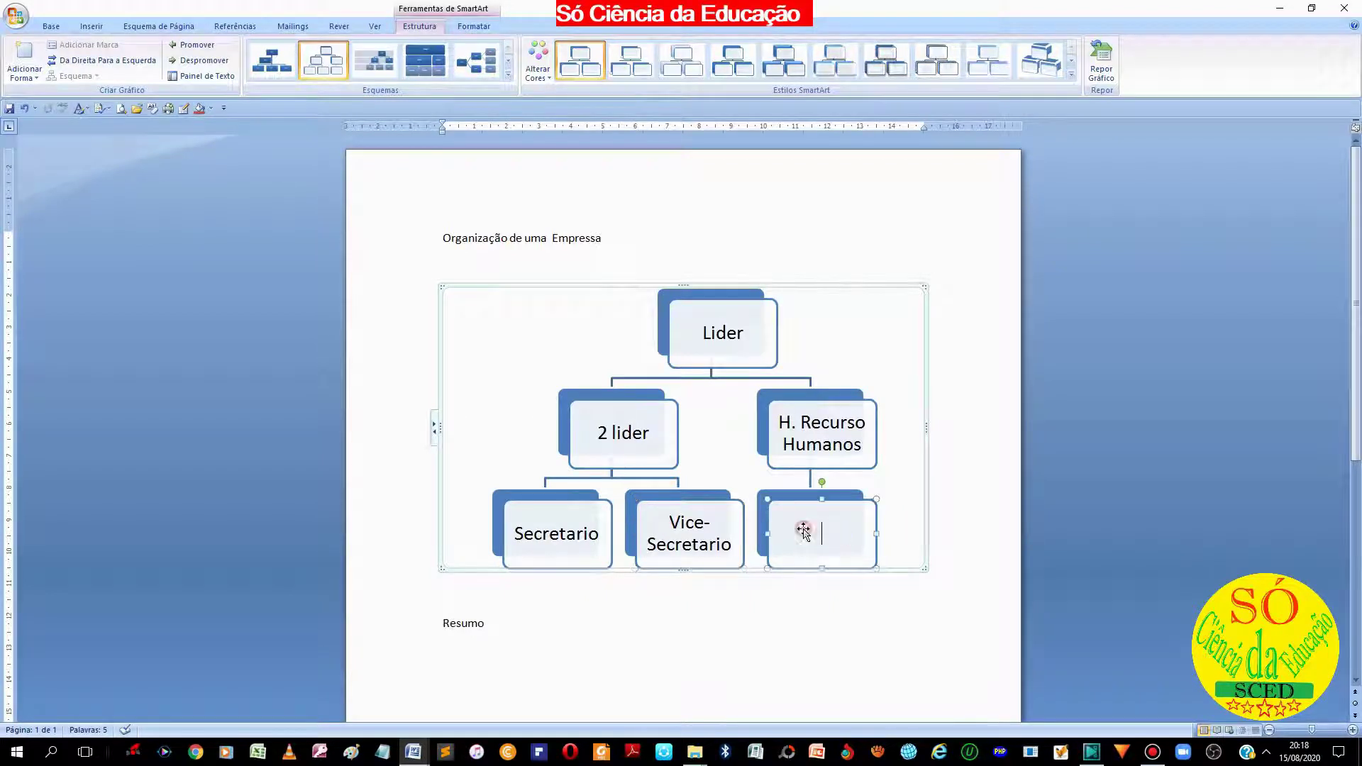
click(729, 546)
click(841, 534)
text(S)
click(895, 692)
click(755, 348)
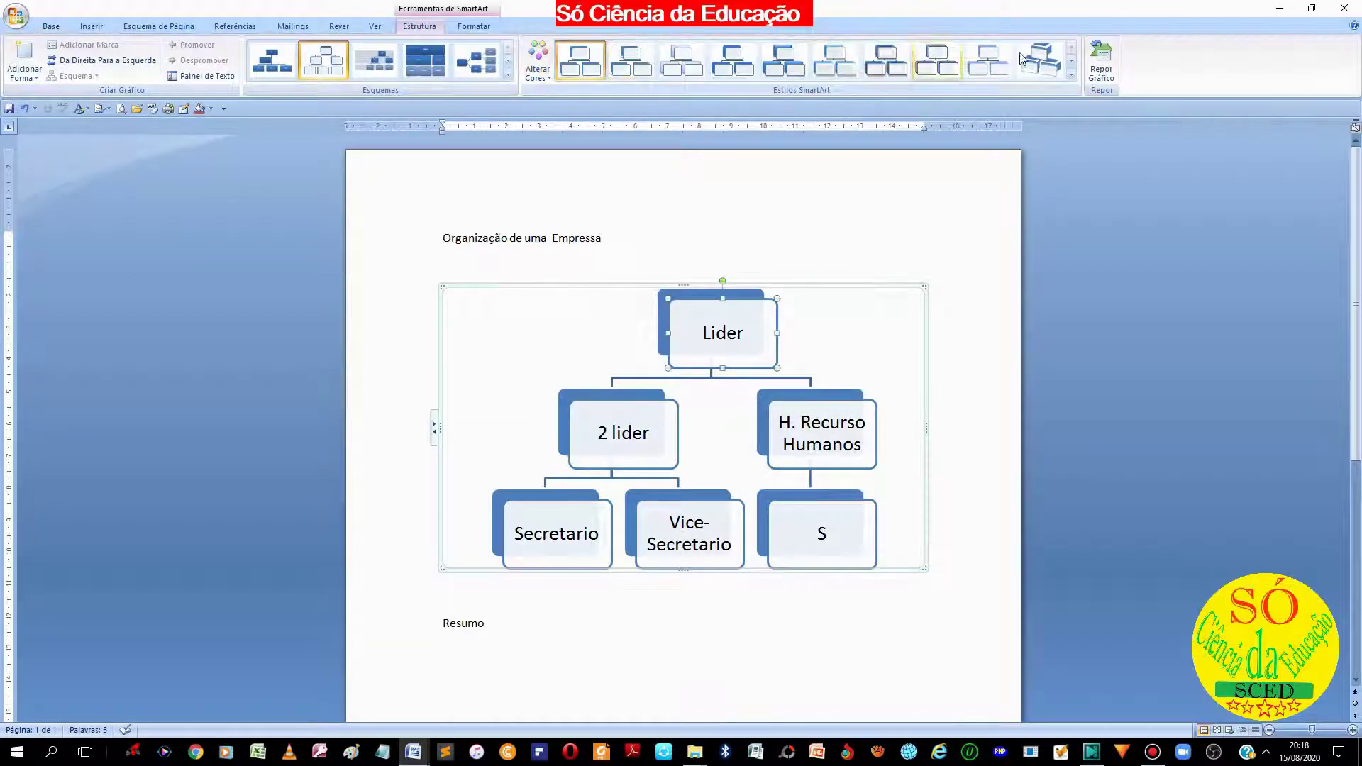
click(608, 341)
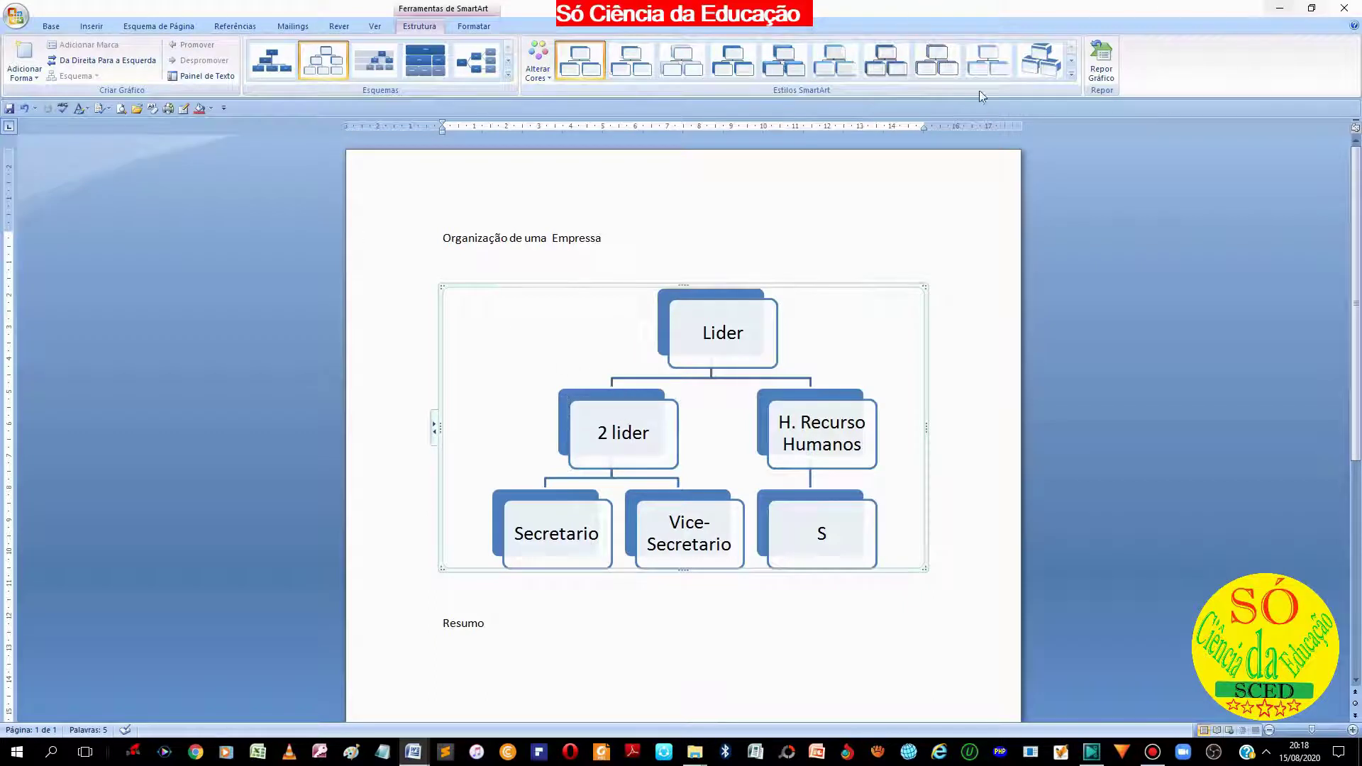
- Try several SmartArt styles on the org chart, settle on a 3D style, and bring up the colour schemes
click(936, 61)
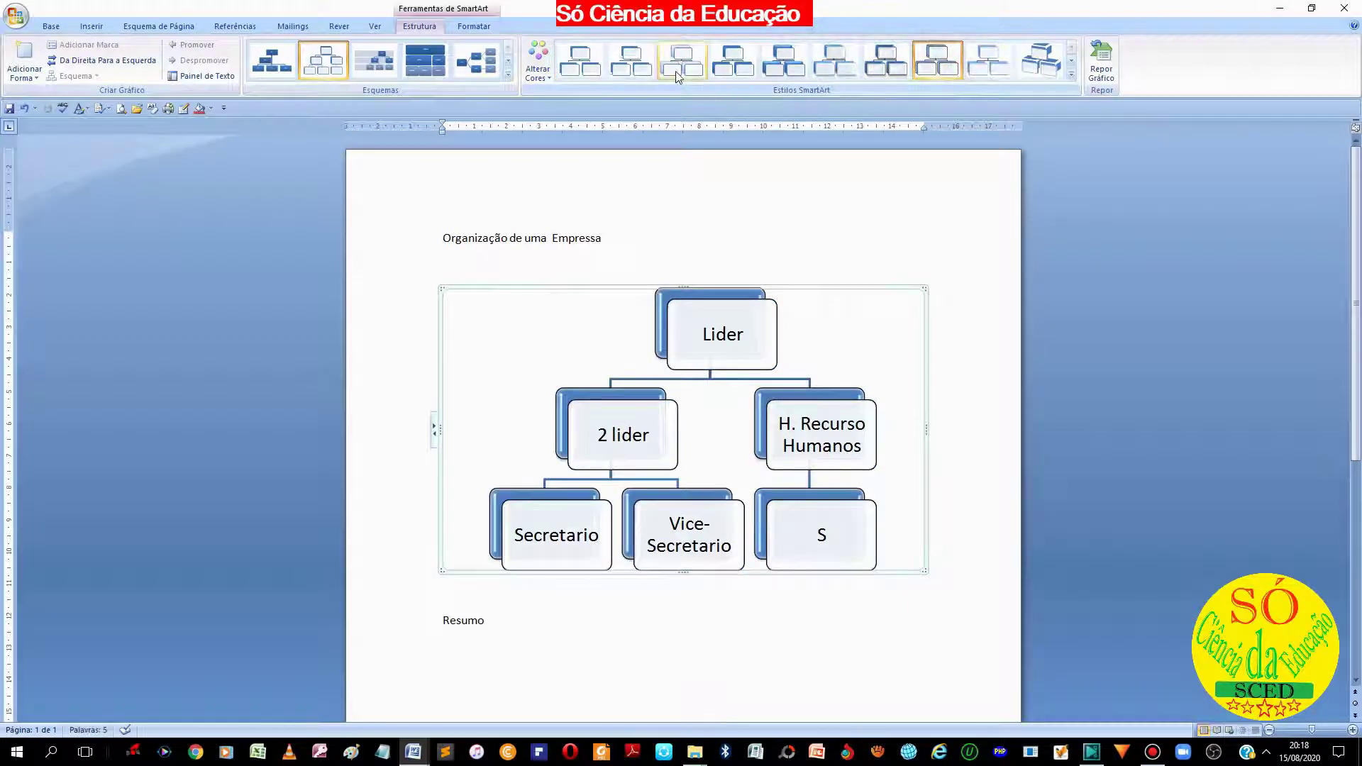
click(609, 71)
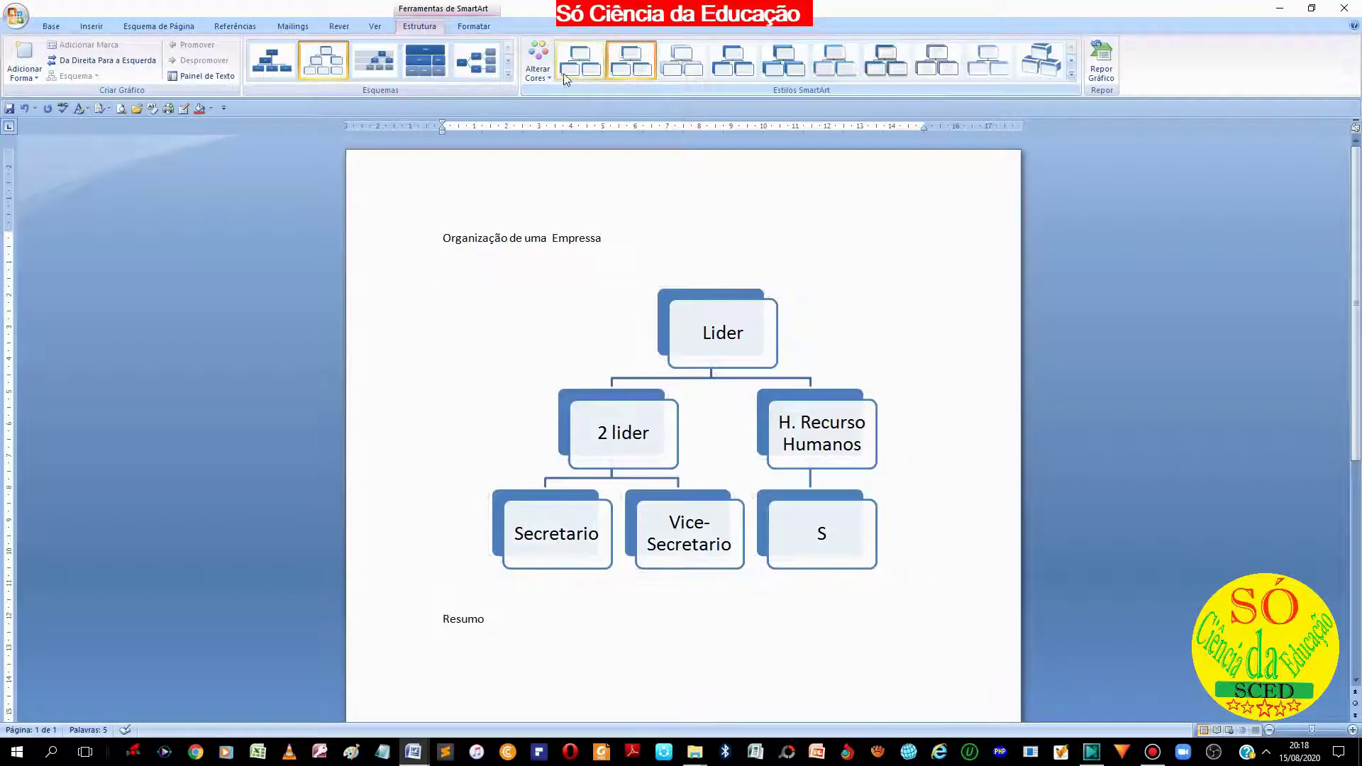
click(580, 63)
click(945, 69)
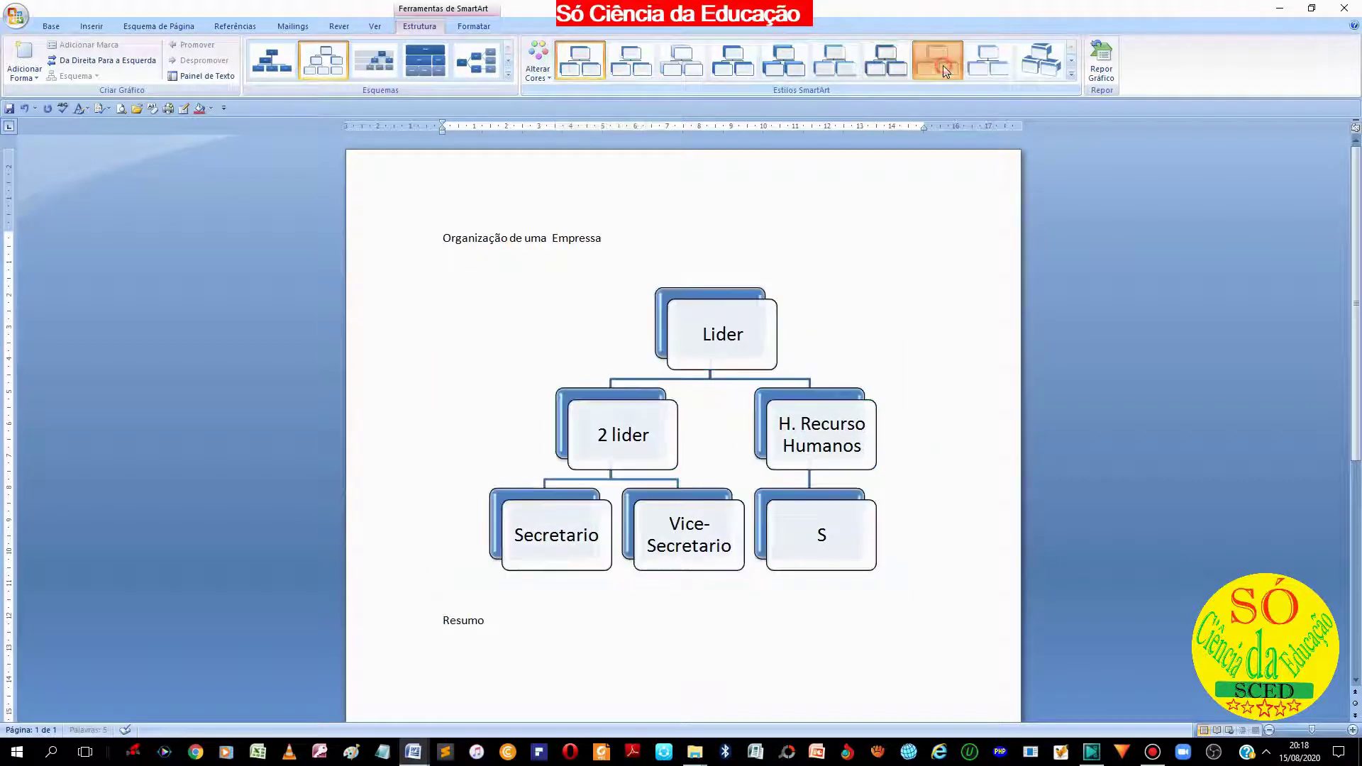
click(1071, 77)
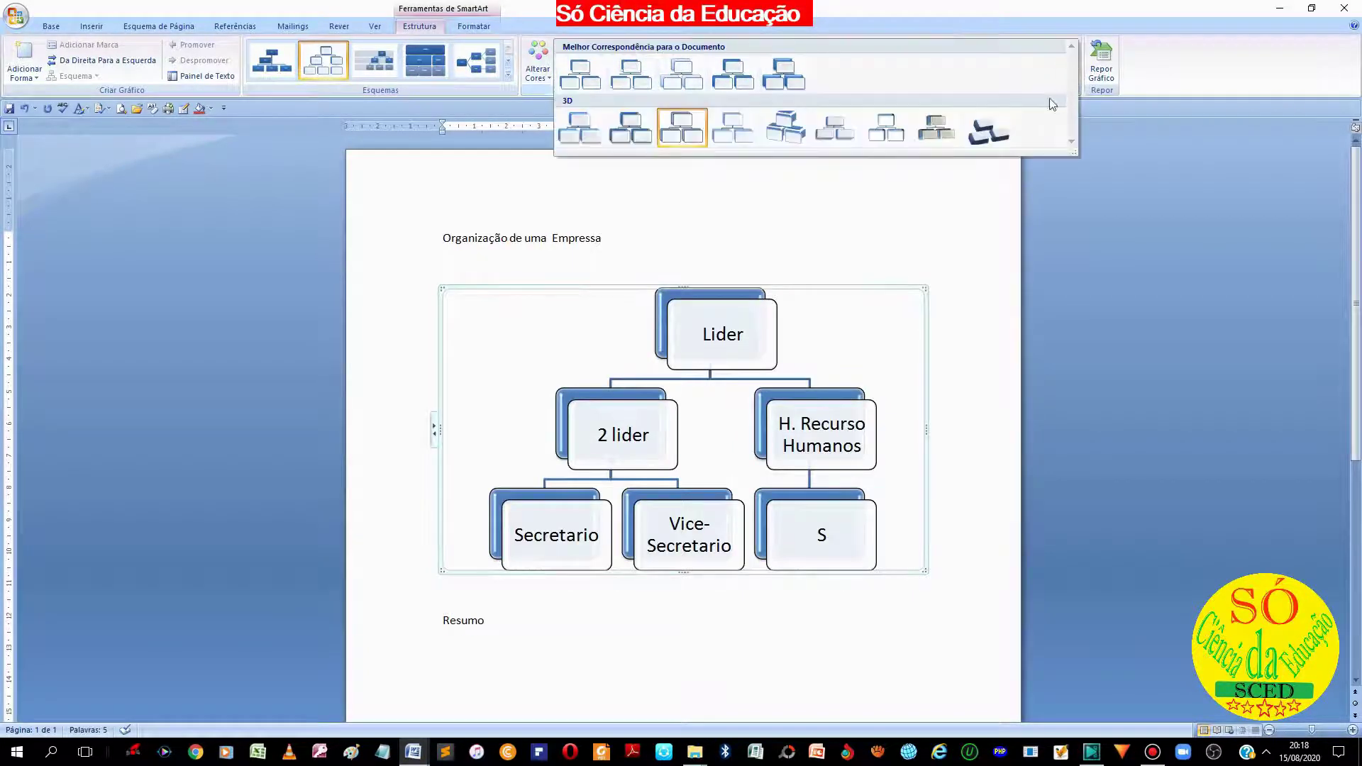
click(943, 125)
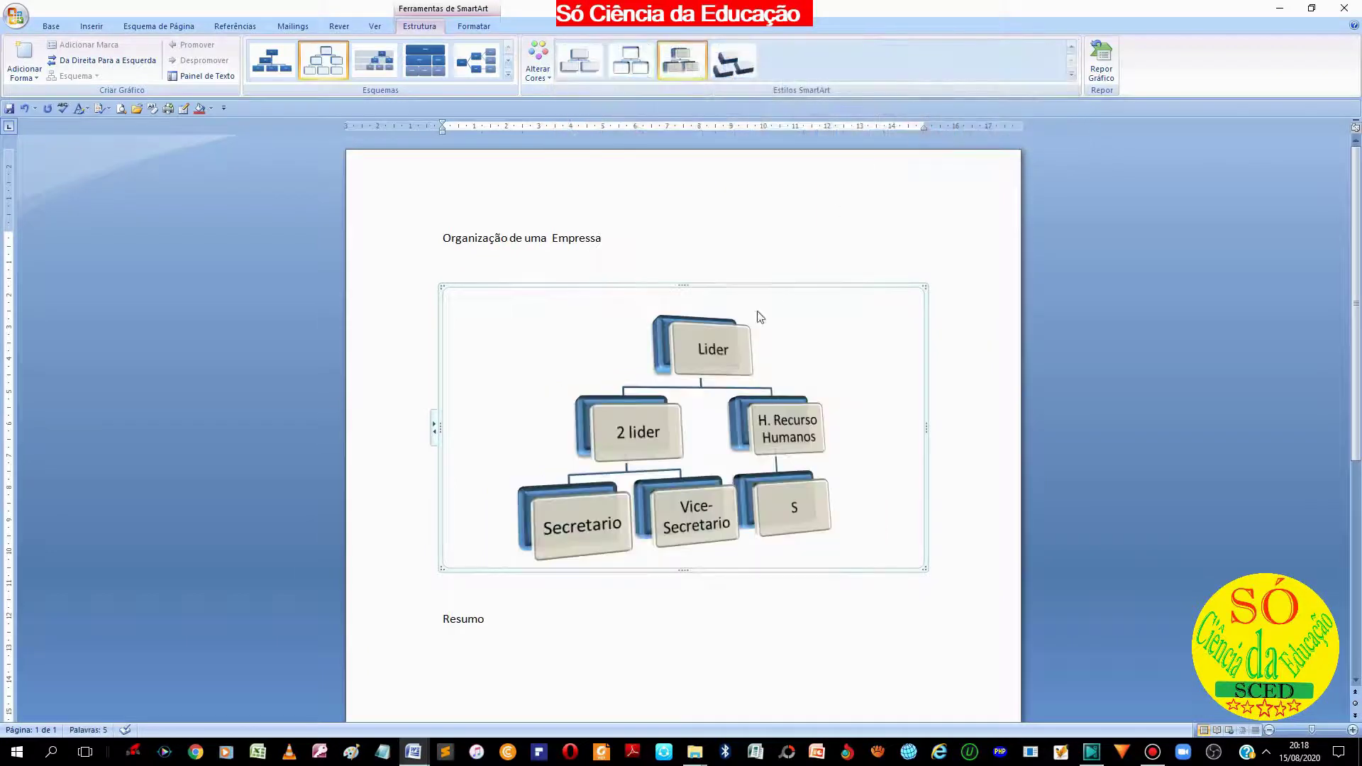
click(537, 60)
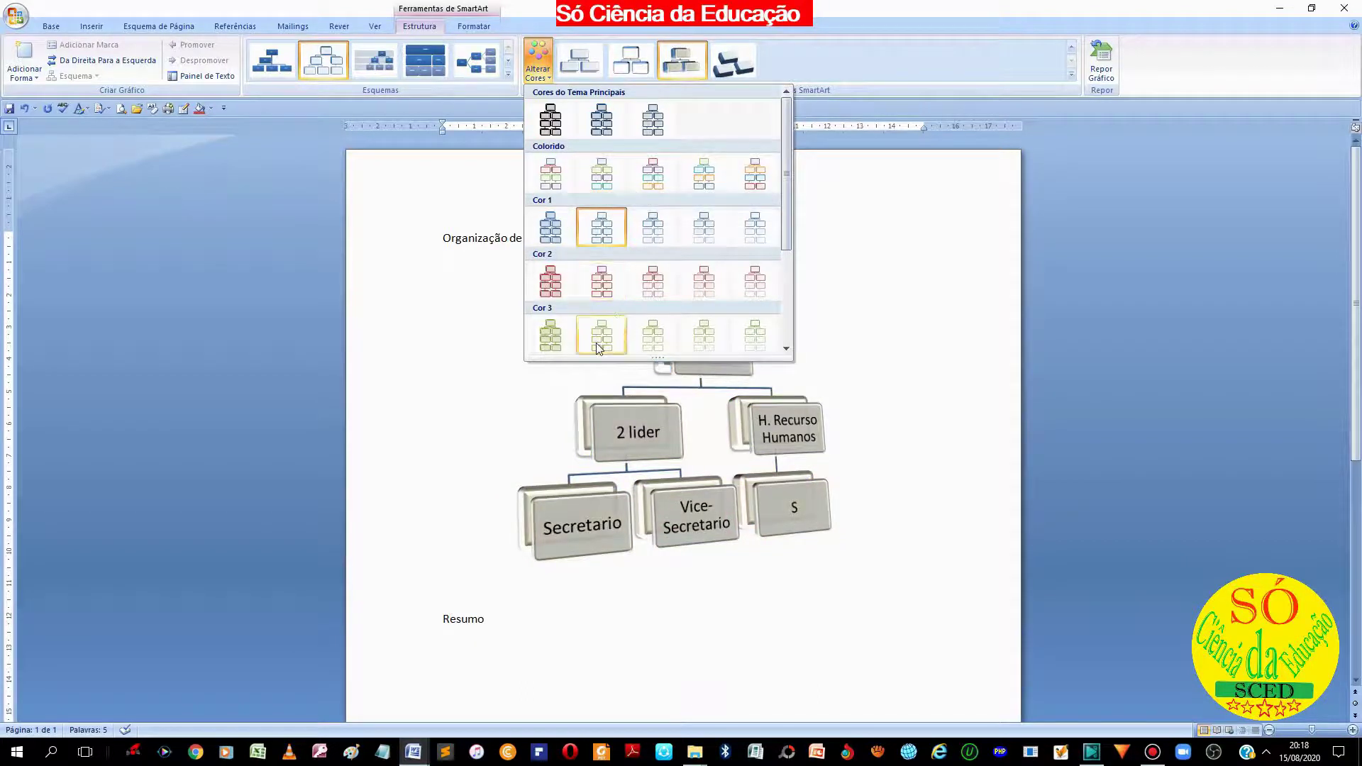
- Fill the org chart background light blue after trying red, green and white
click(827, 370)
click(202, 108)
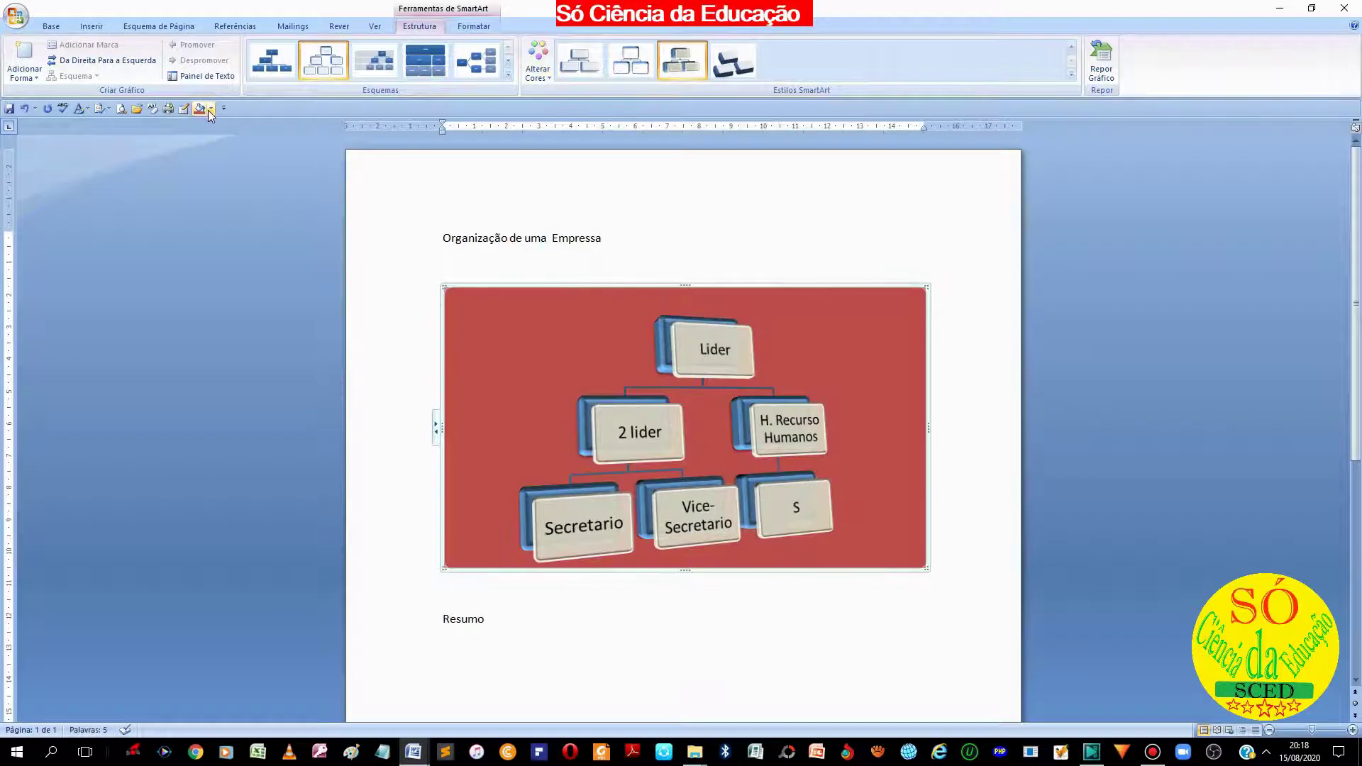
click(211, 109)
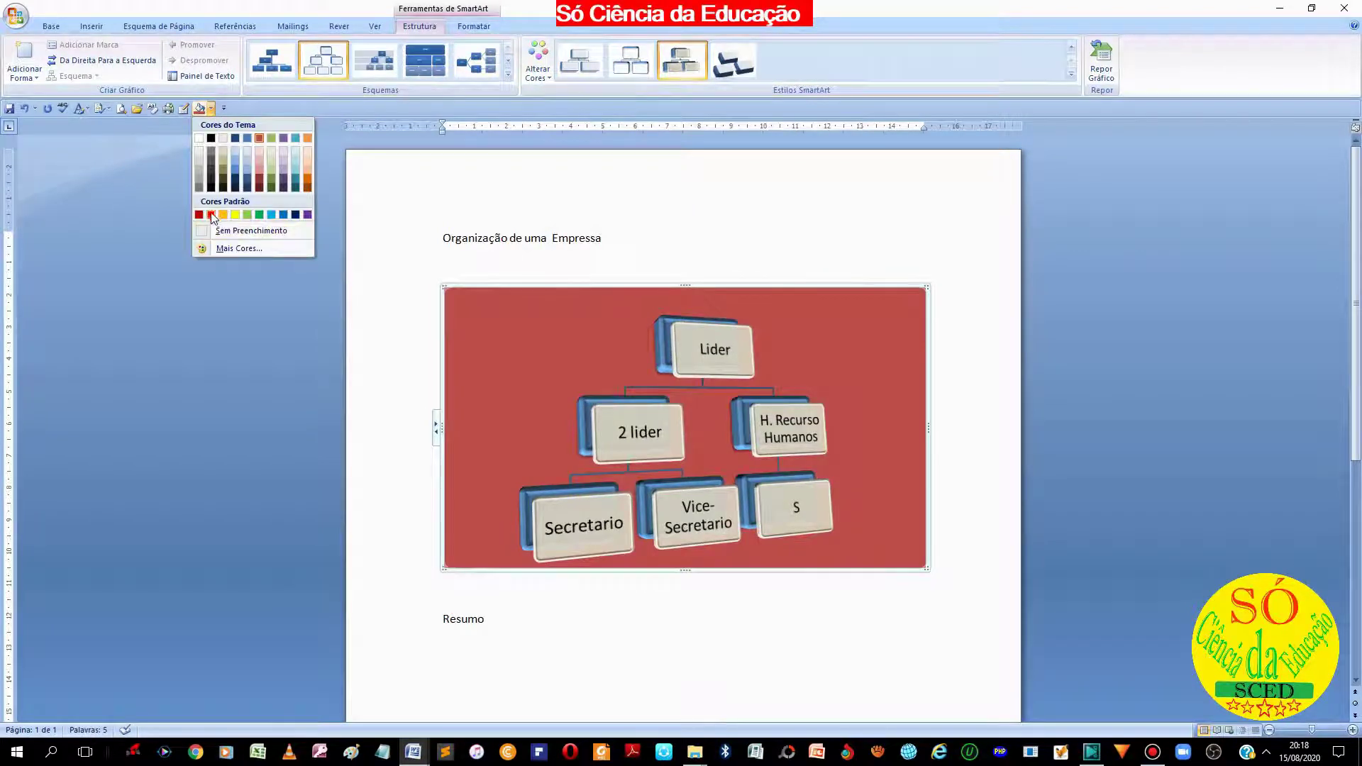
click(211, 215)
click(211, 108)
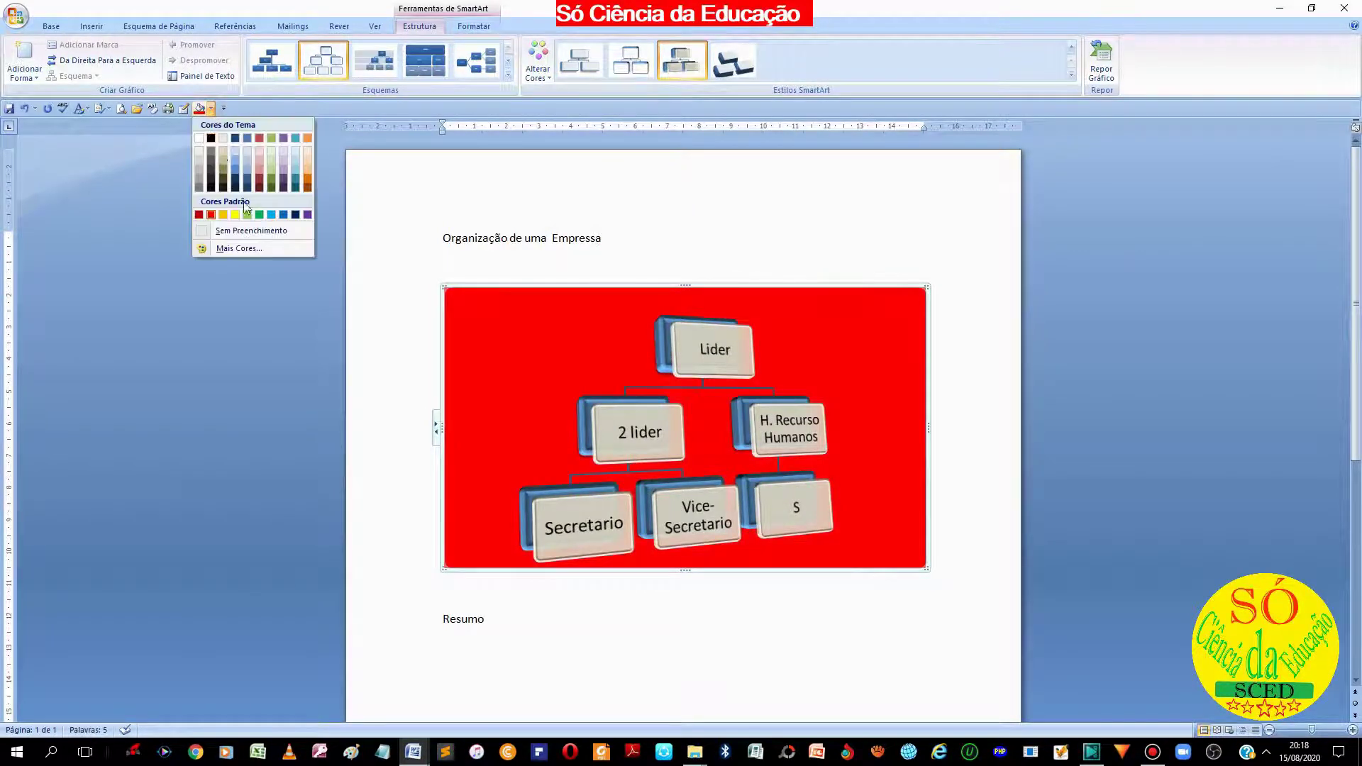
click(259, 215)
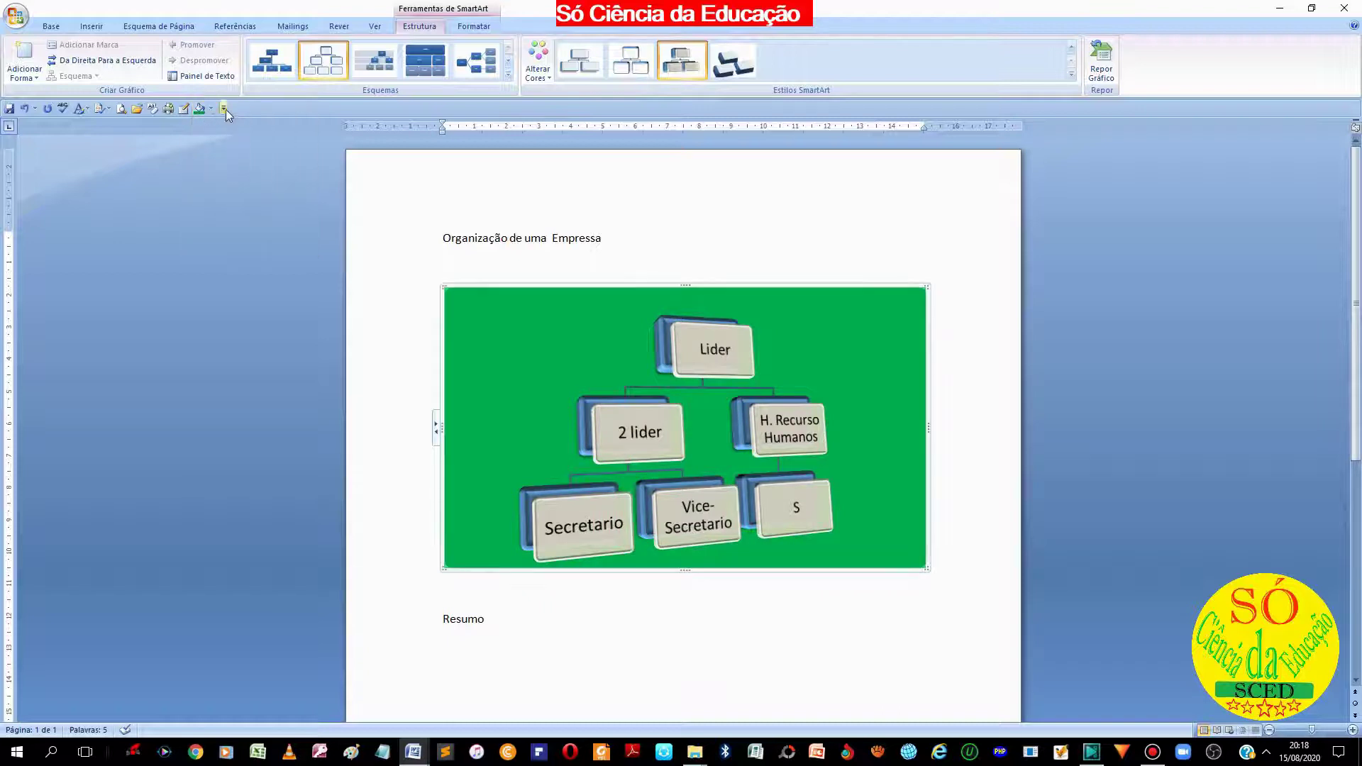
click(212, 107)
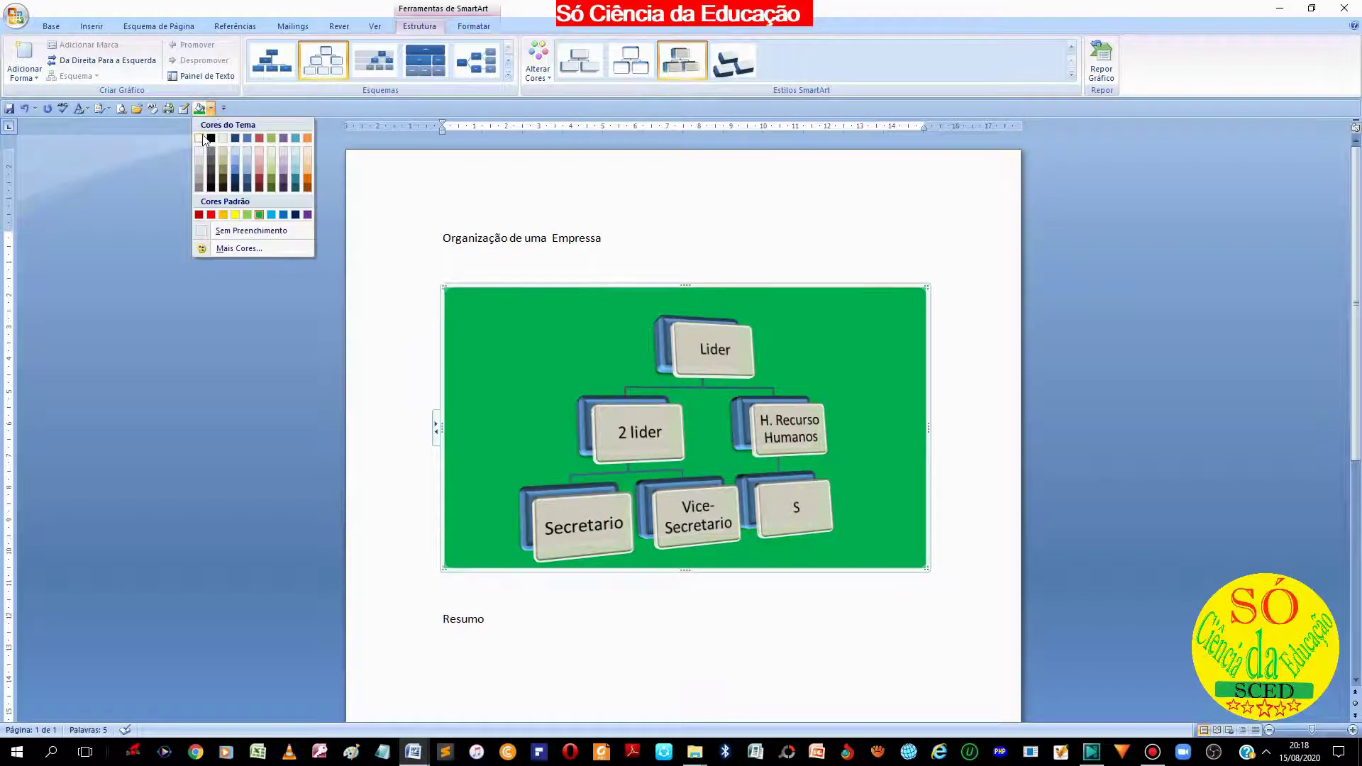
click(201, 136)
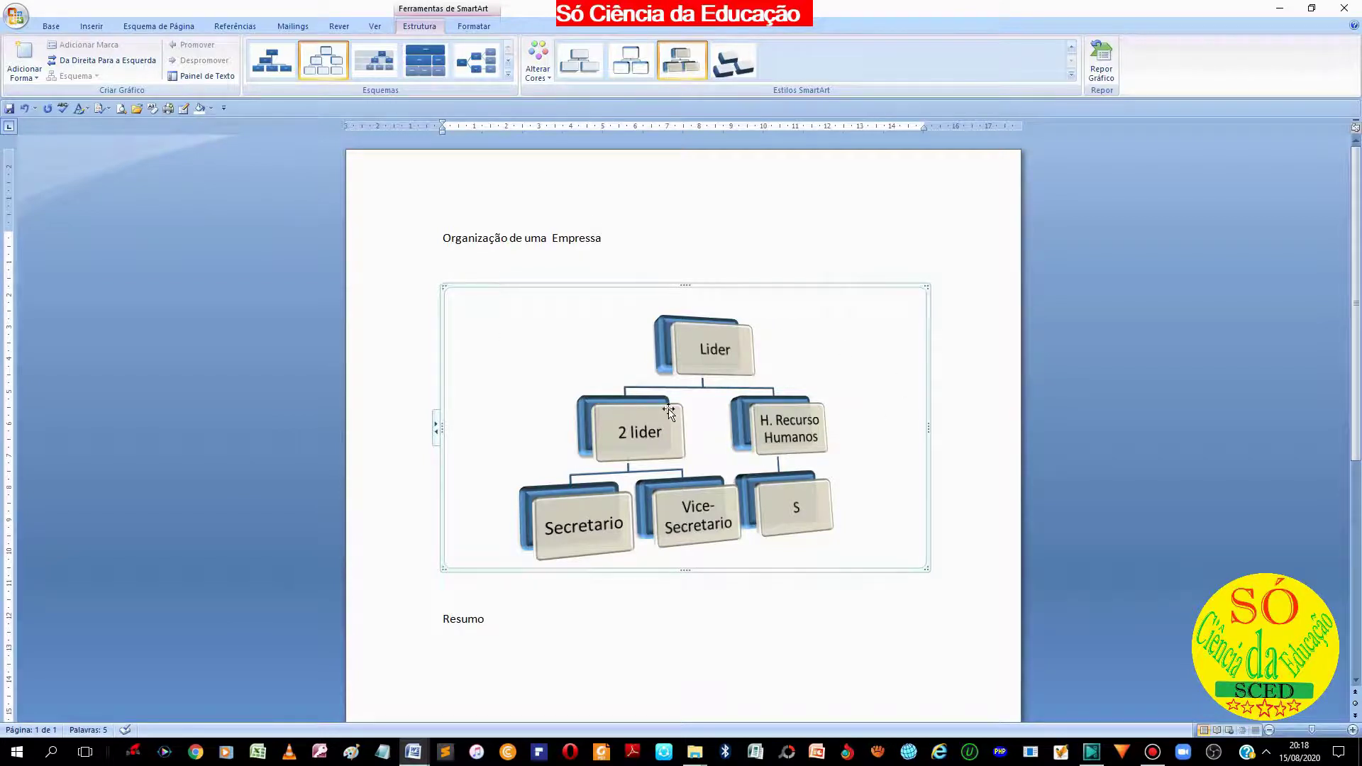
click(210, 108)
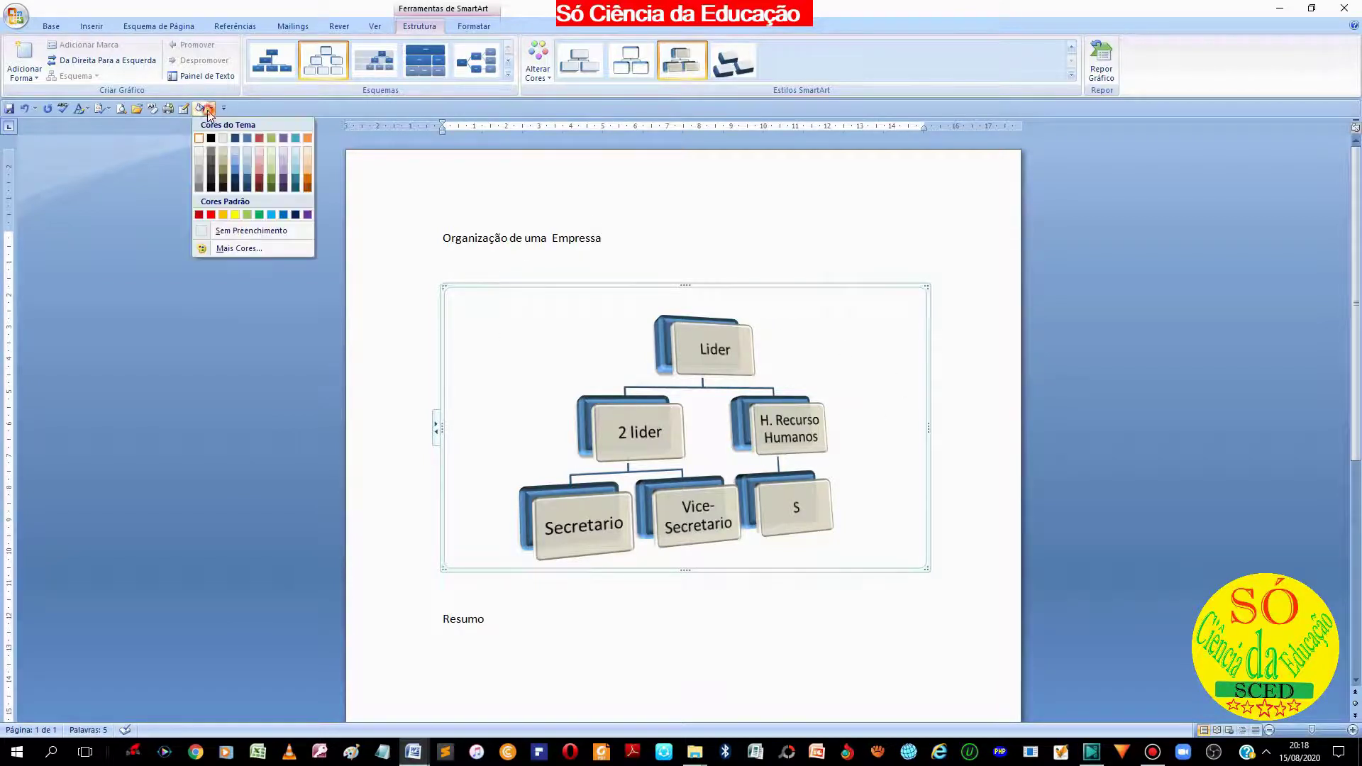
click(273, 215)
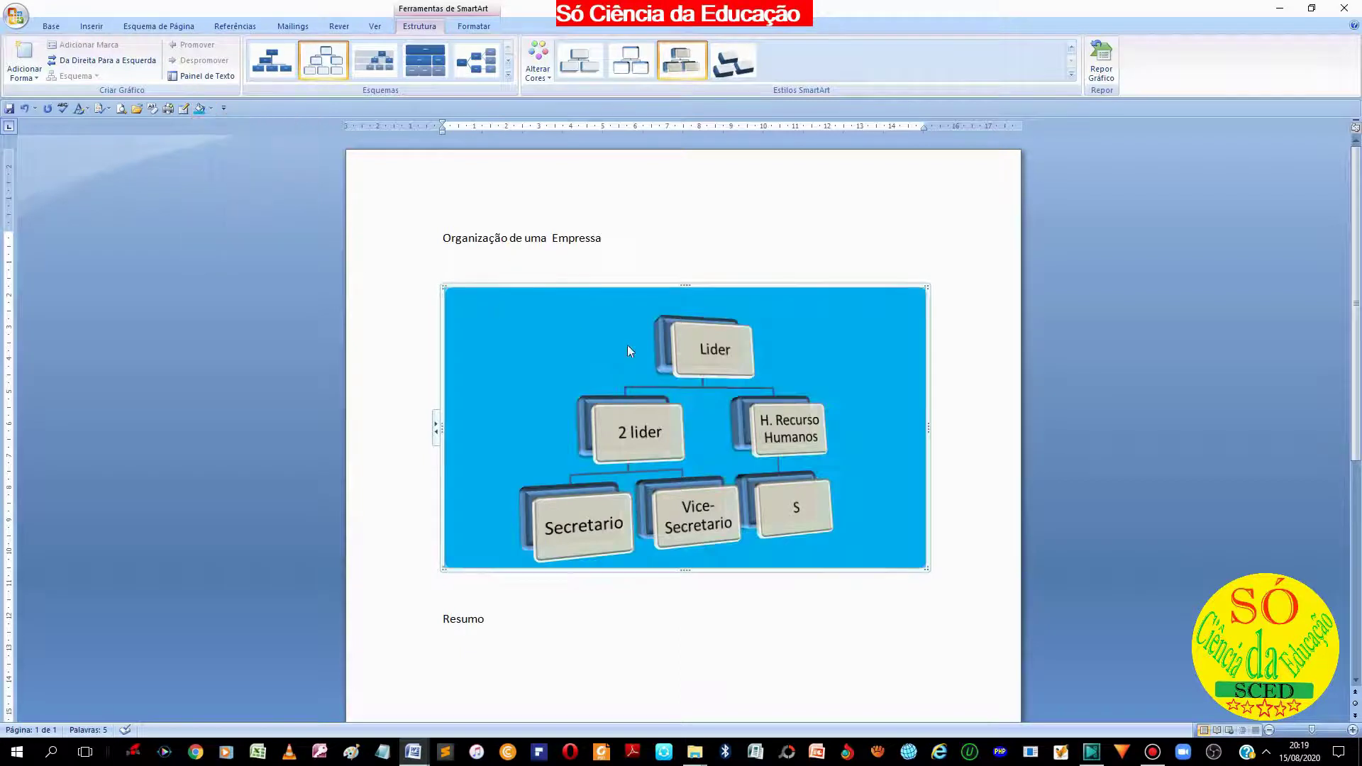
click(698, 234)
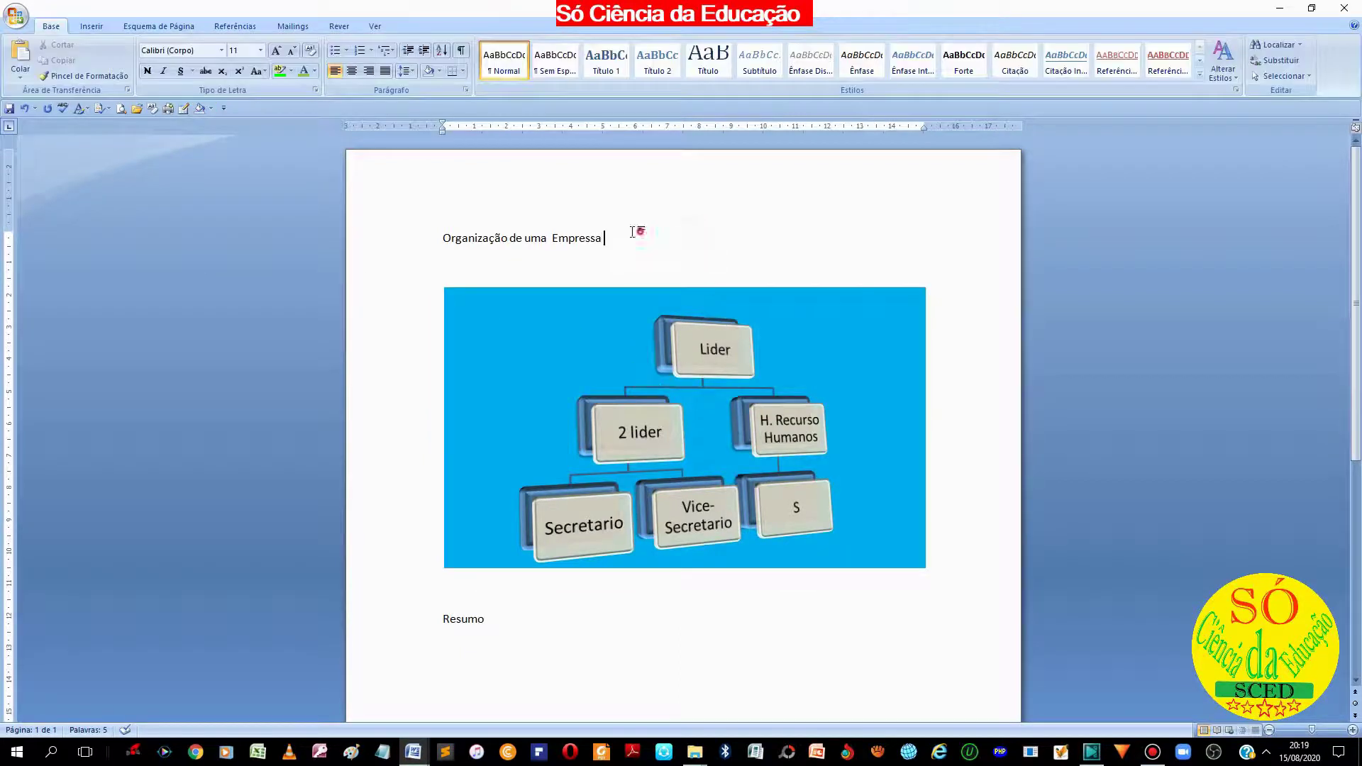
- Enlarge the title 'Organização de uma Empressa' by three font-size steps
drag(639, 234, 433, 241)
click(276, 51)
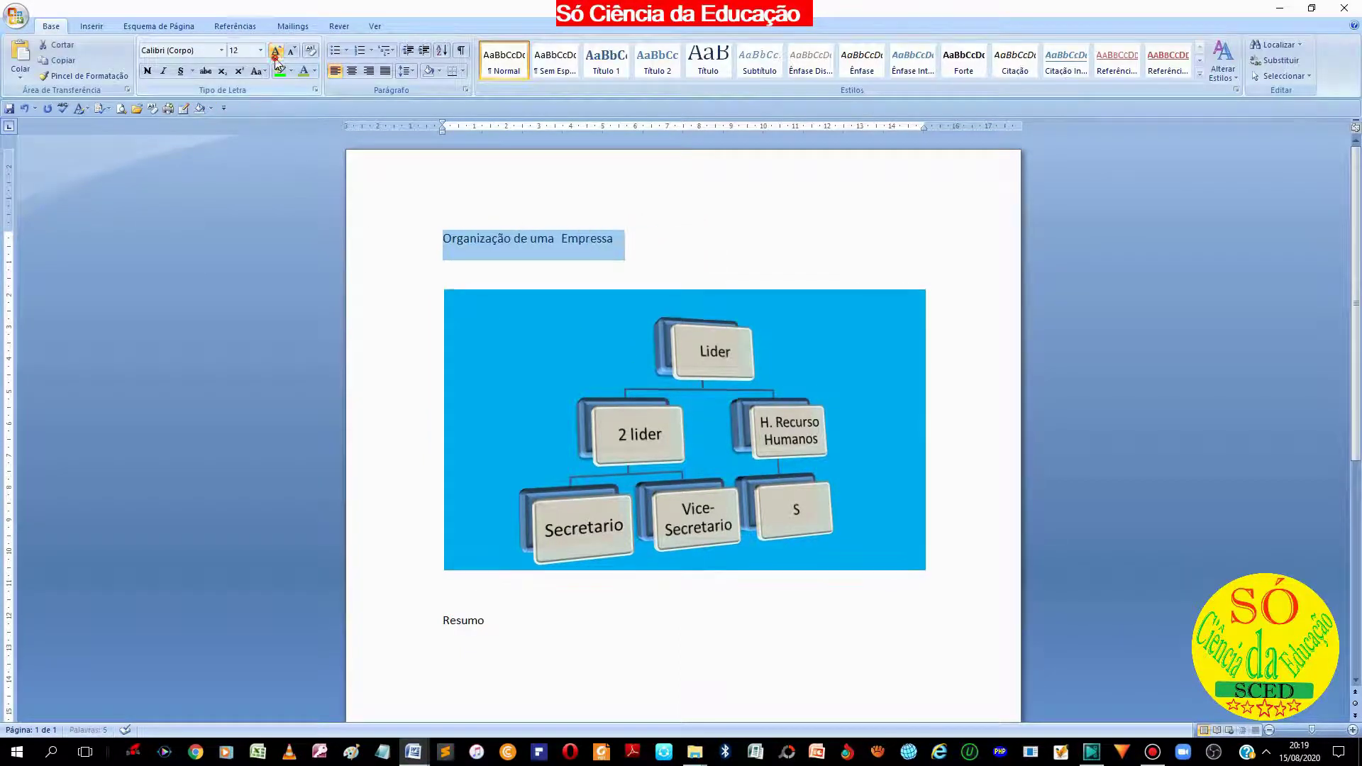
click(276, 51)
click(277, 51)
click(276, 51)
click(277, 51)
click(277, 51)
- Select the org chart and bring up its SmartArt layout and style options
click(723, 669)
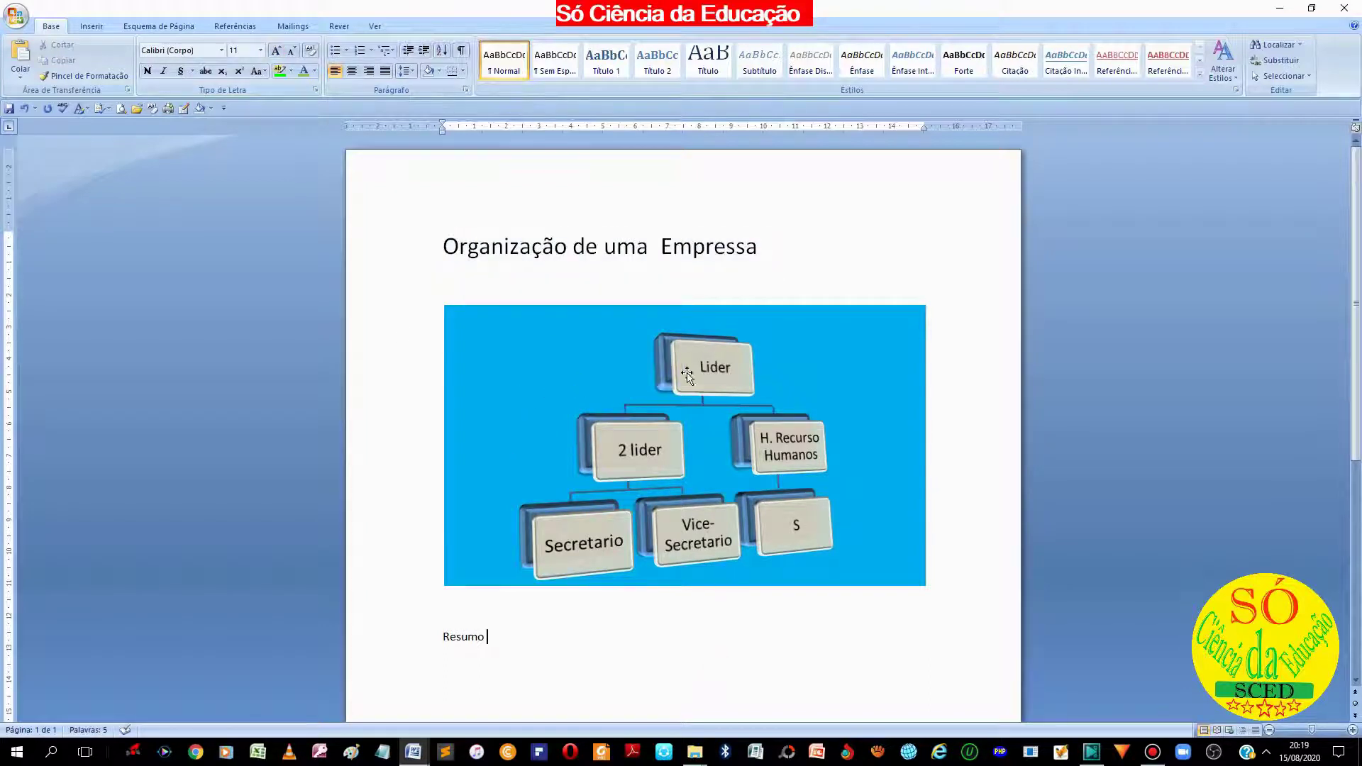
click(635, 426)
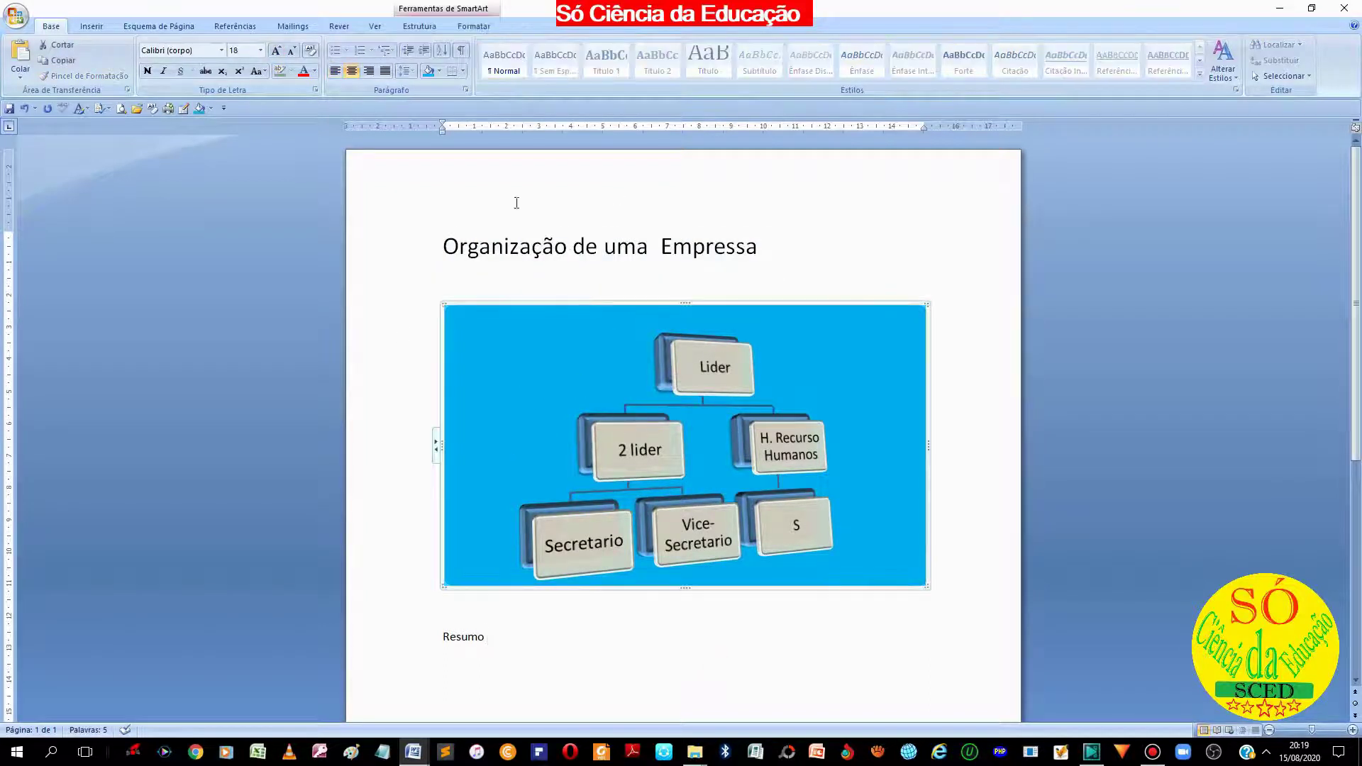
click(473, 27)
click(419, 27)
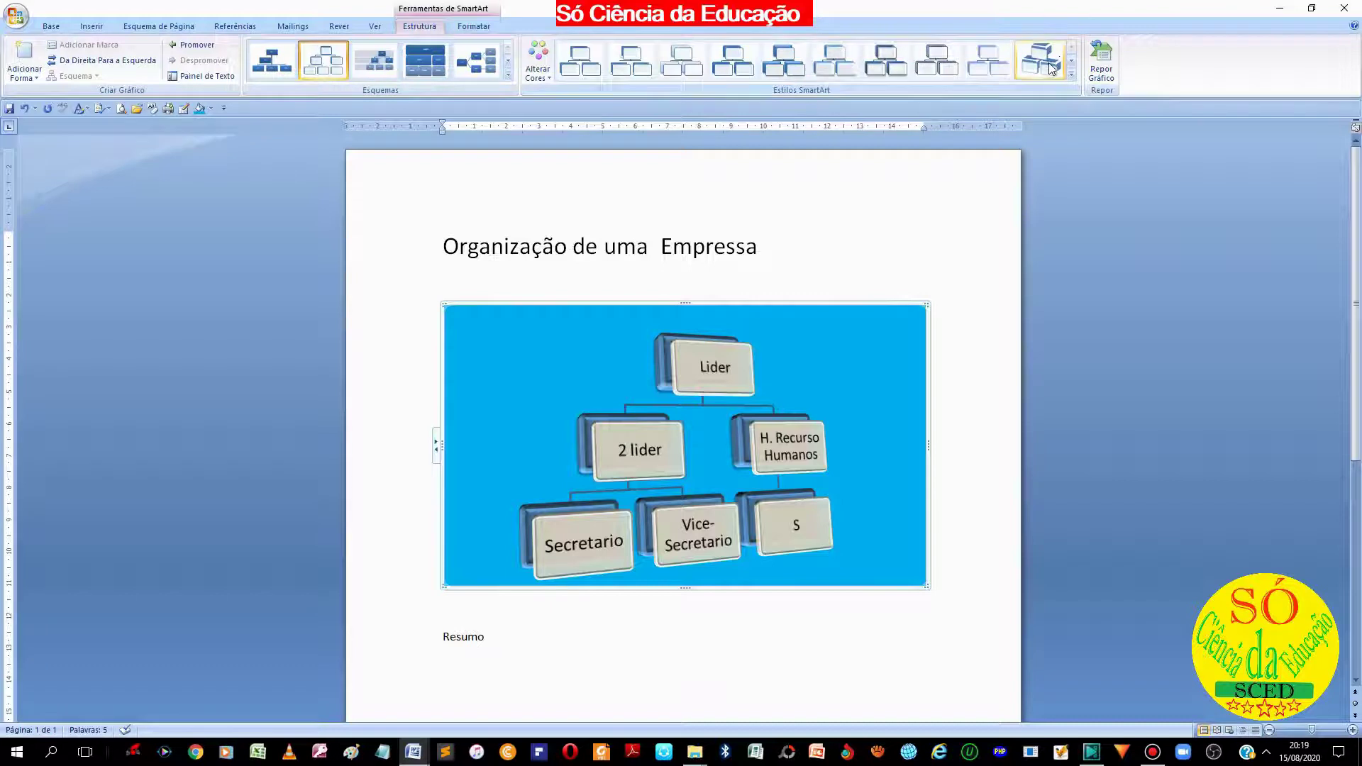
- Try a 3D style and several hierarchy and vertical list layouts on the org chart
click(1050, 69)
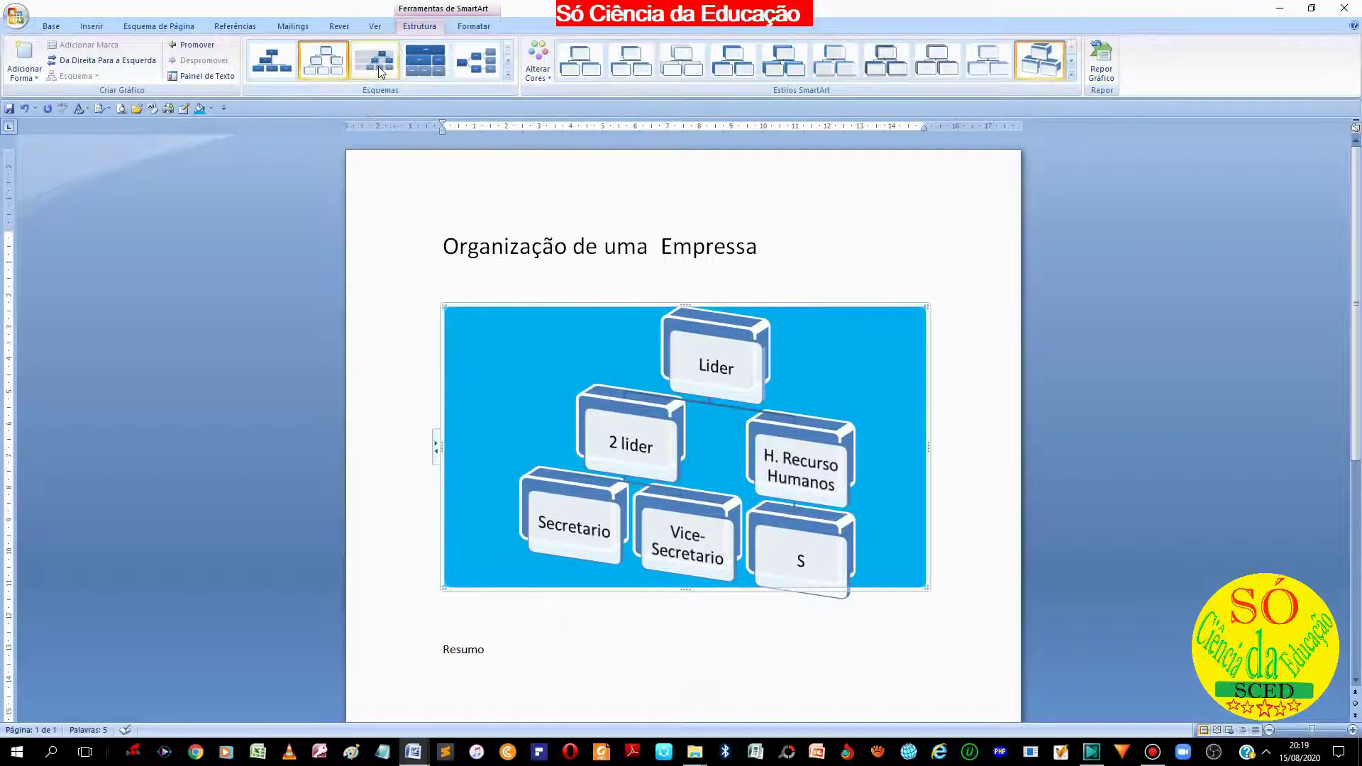
click(380, 65)
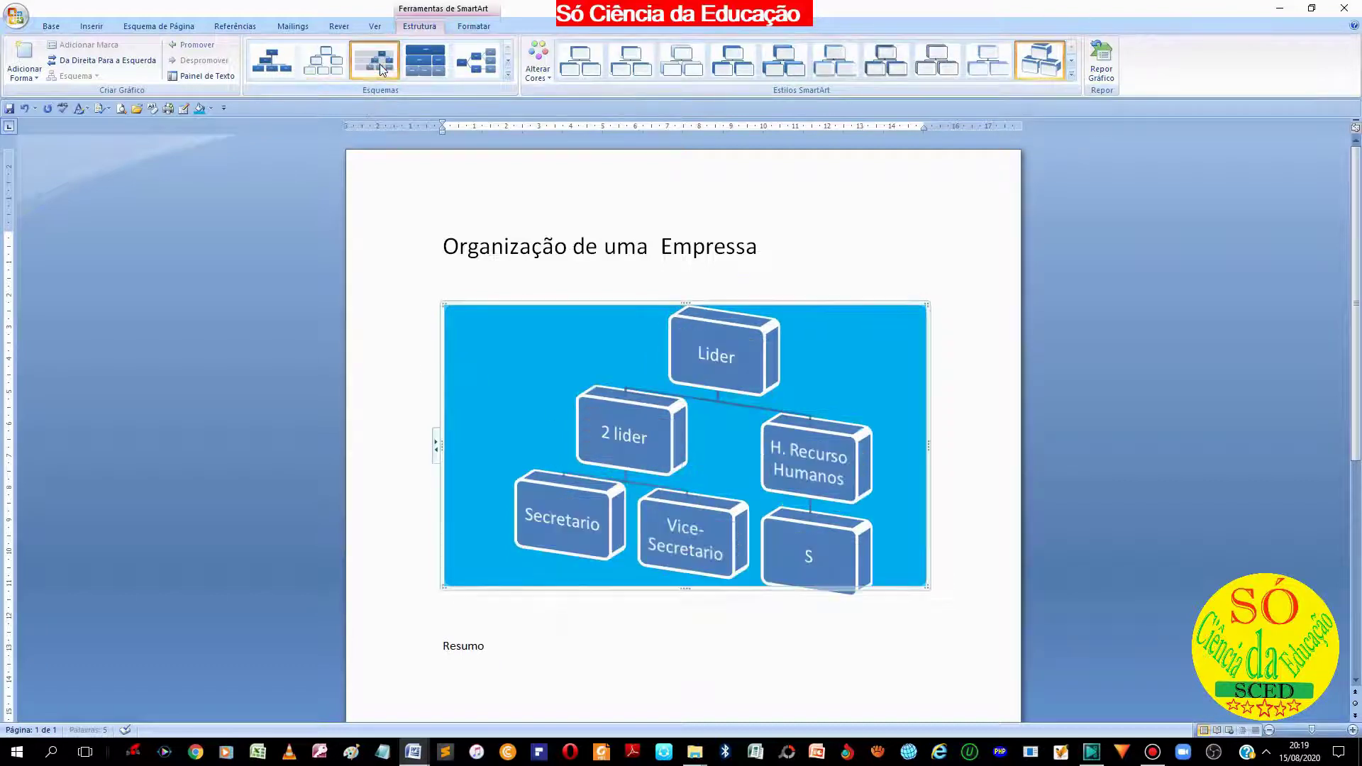
click(474, 62)
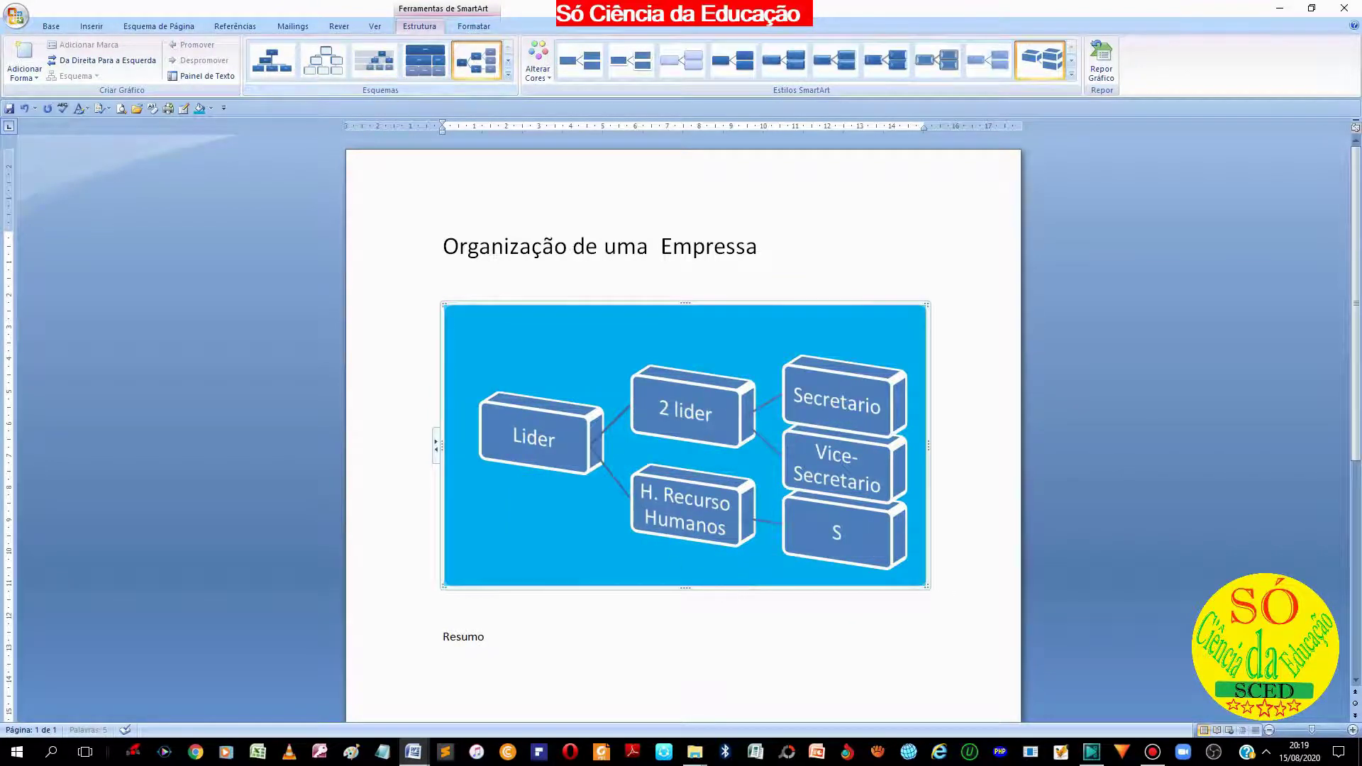
click(508, 74)
click(334, 103)
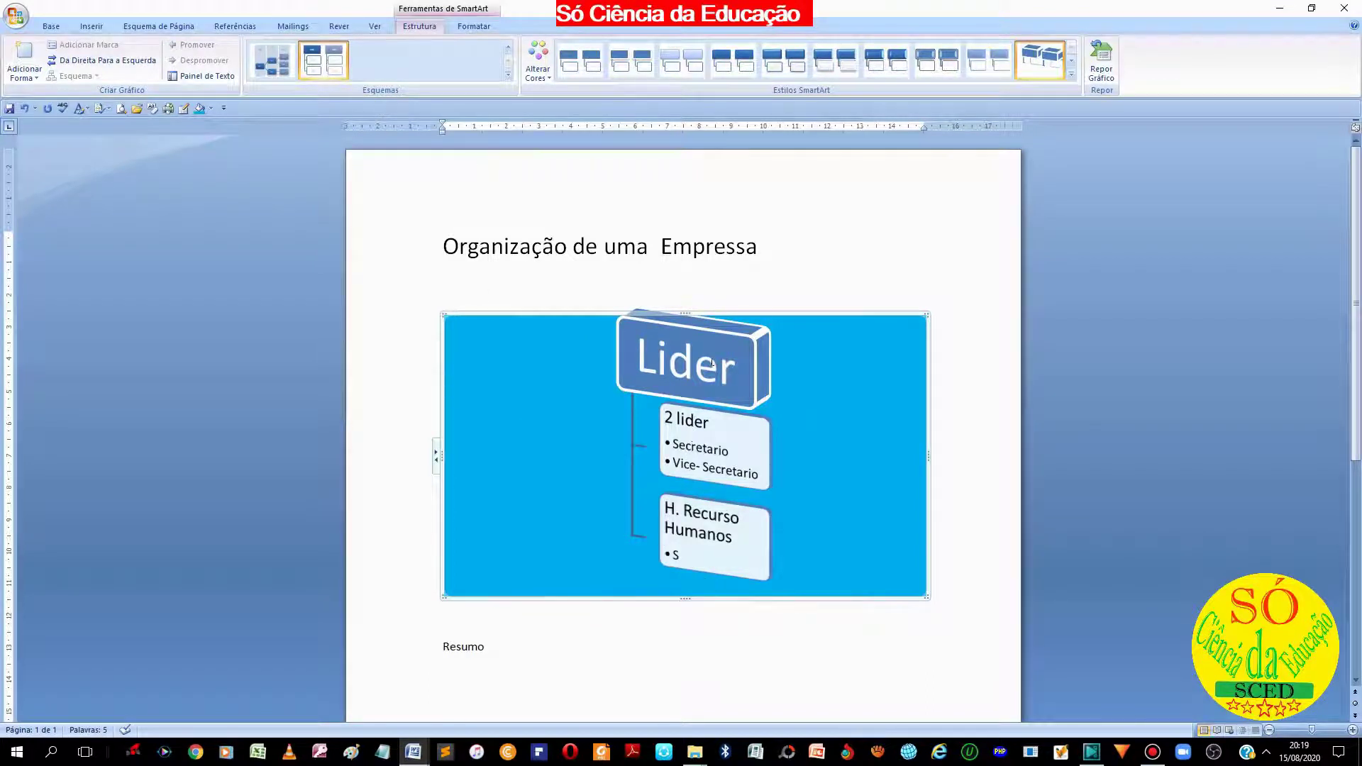
click(279, 66)
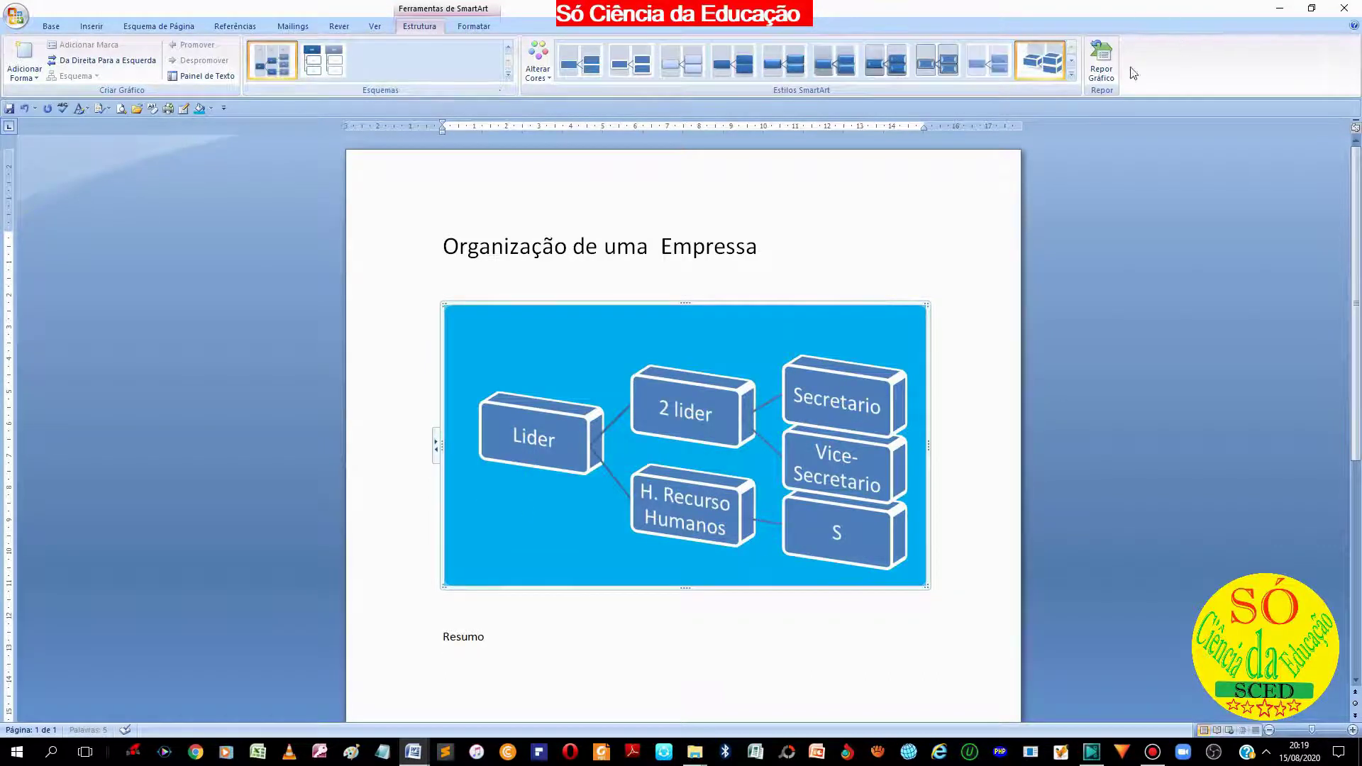
- Reset the graphic, then apply the light gradient style and the vertical organization-chart layout
click(1111, 74)
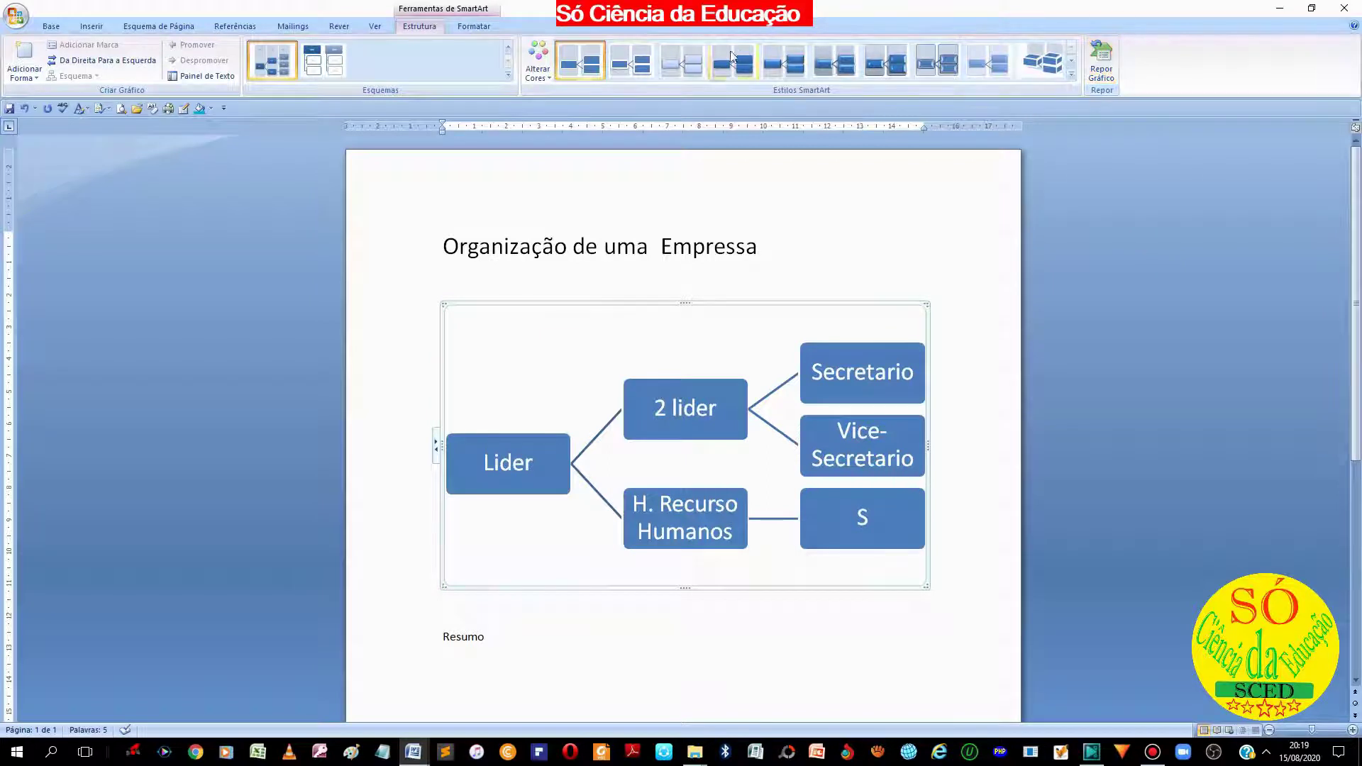
click(664, 71)
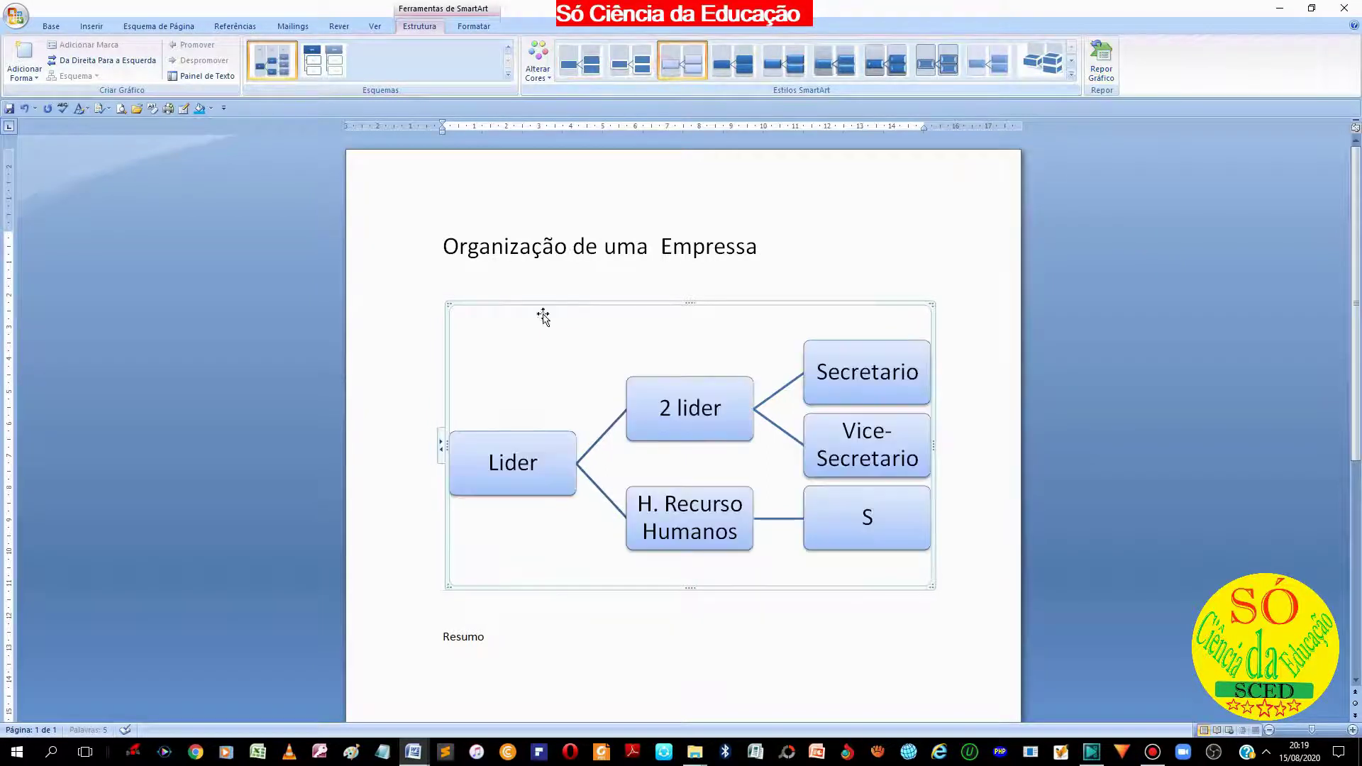
click(509, 50)
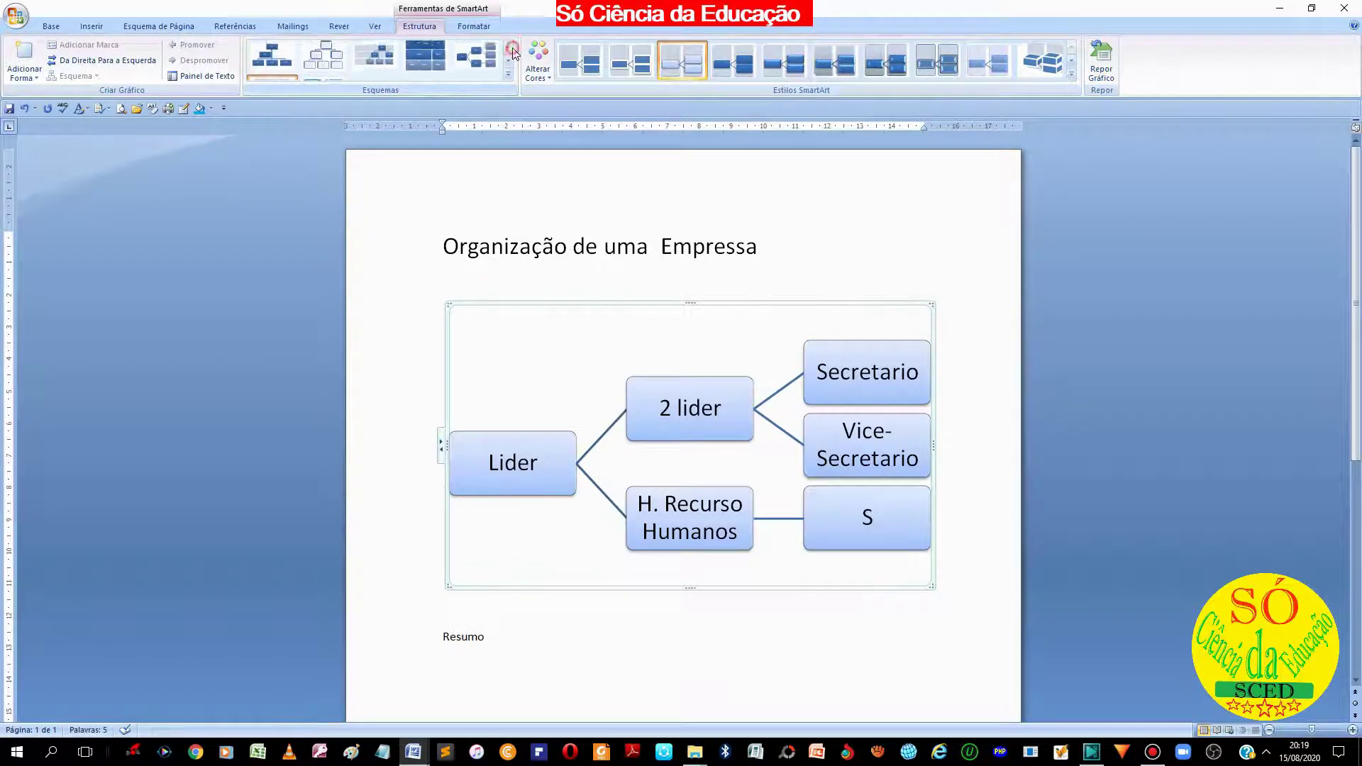
click(288, 61)
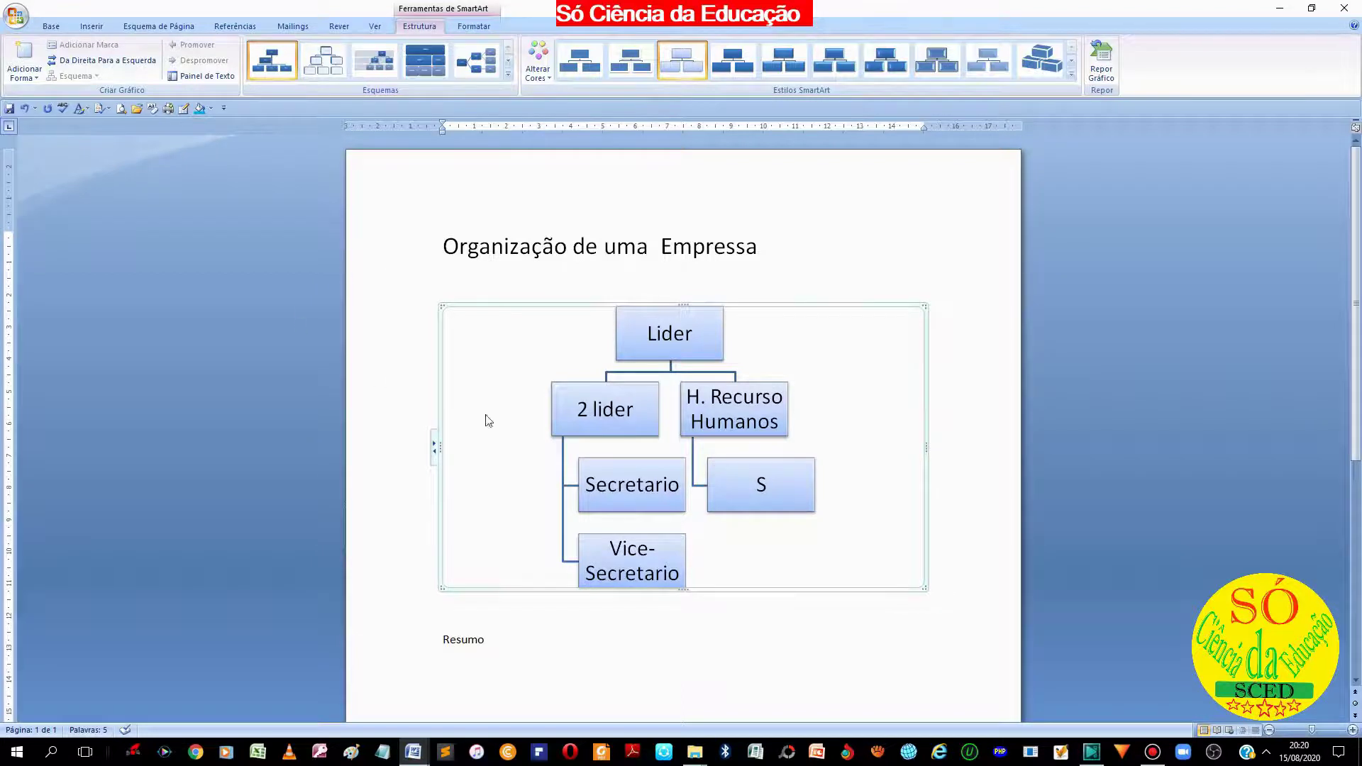
click(971, 440)
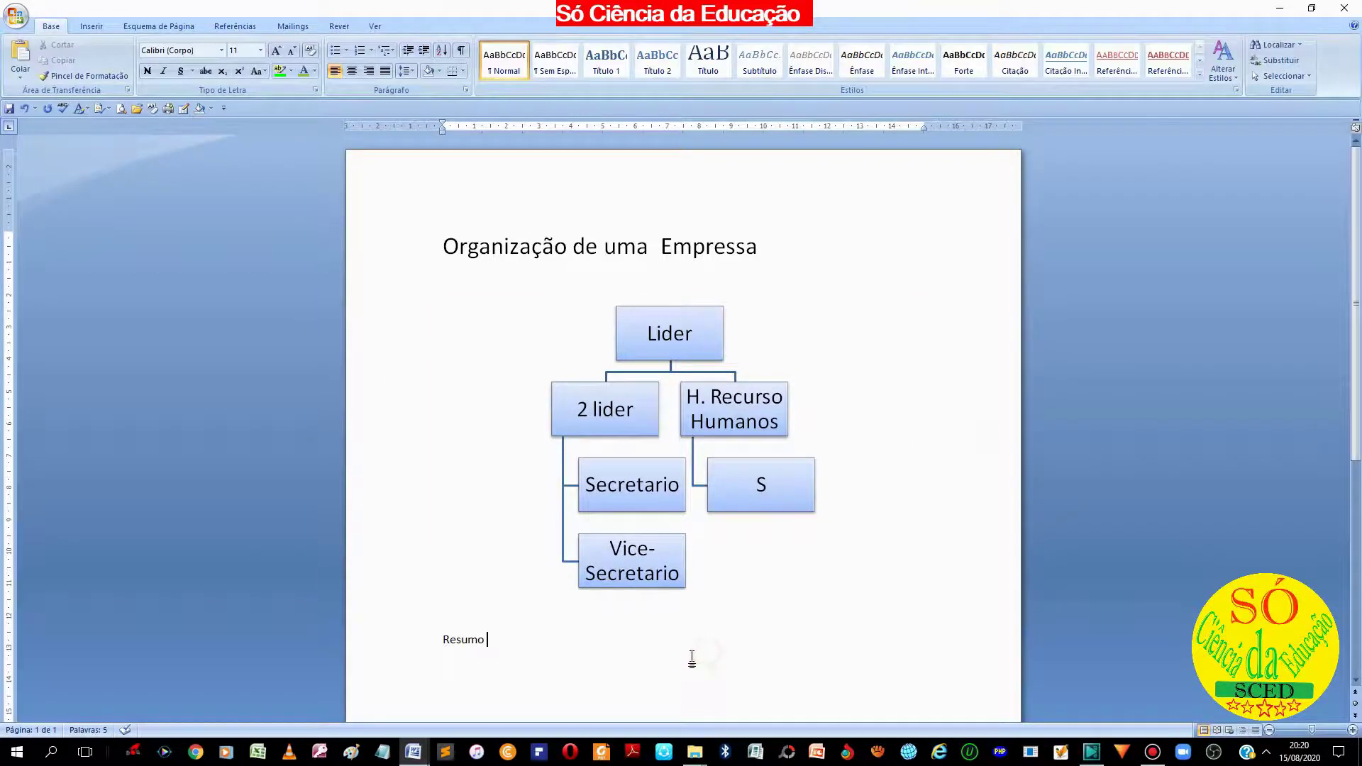
click(92, 27)
click(278, 63)
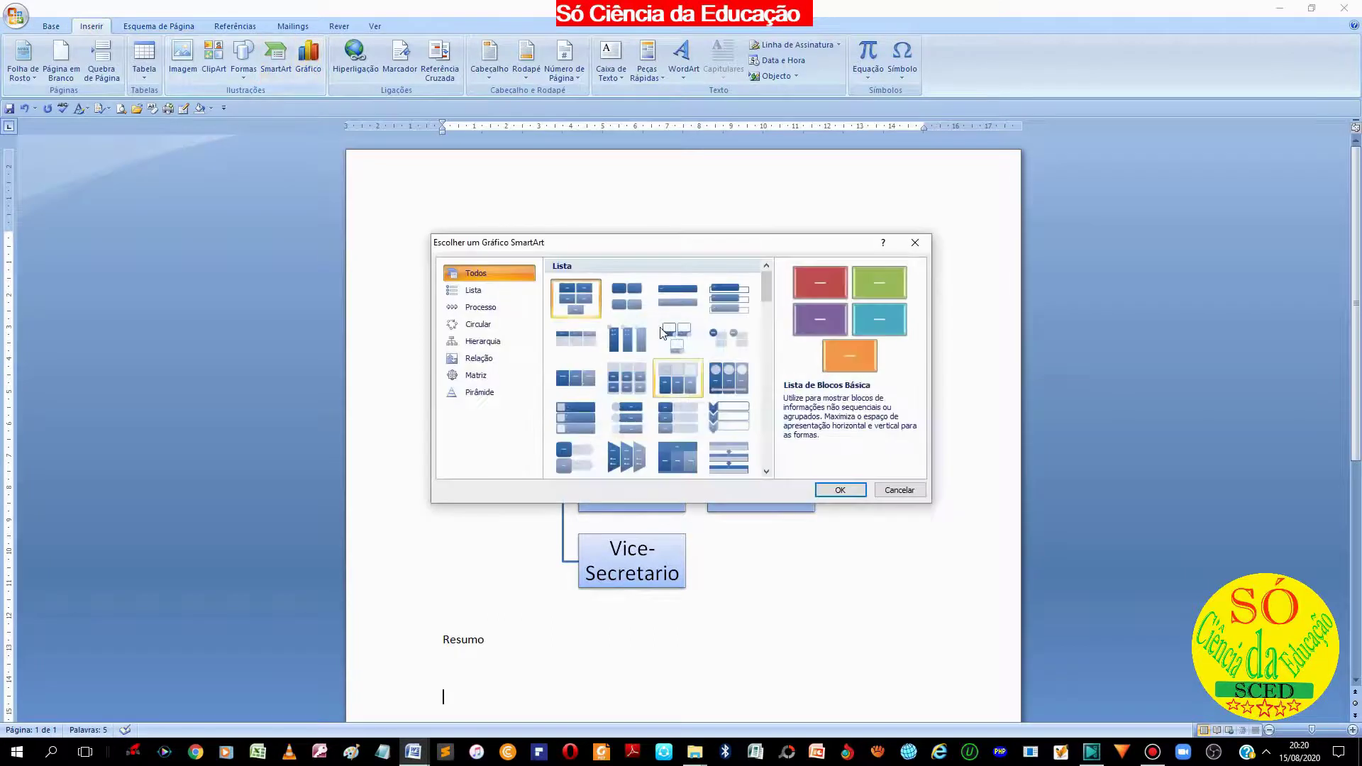
click(479, 291)
scroll(698, 408, down, 1)
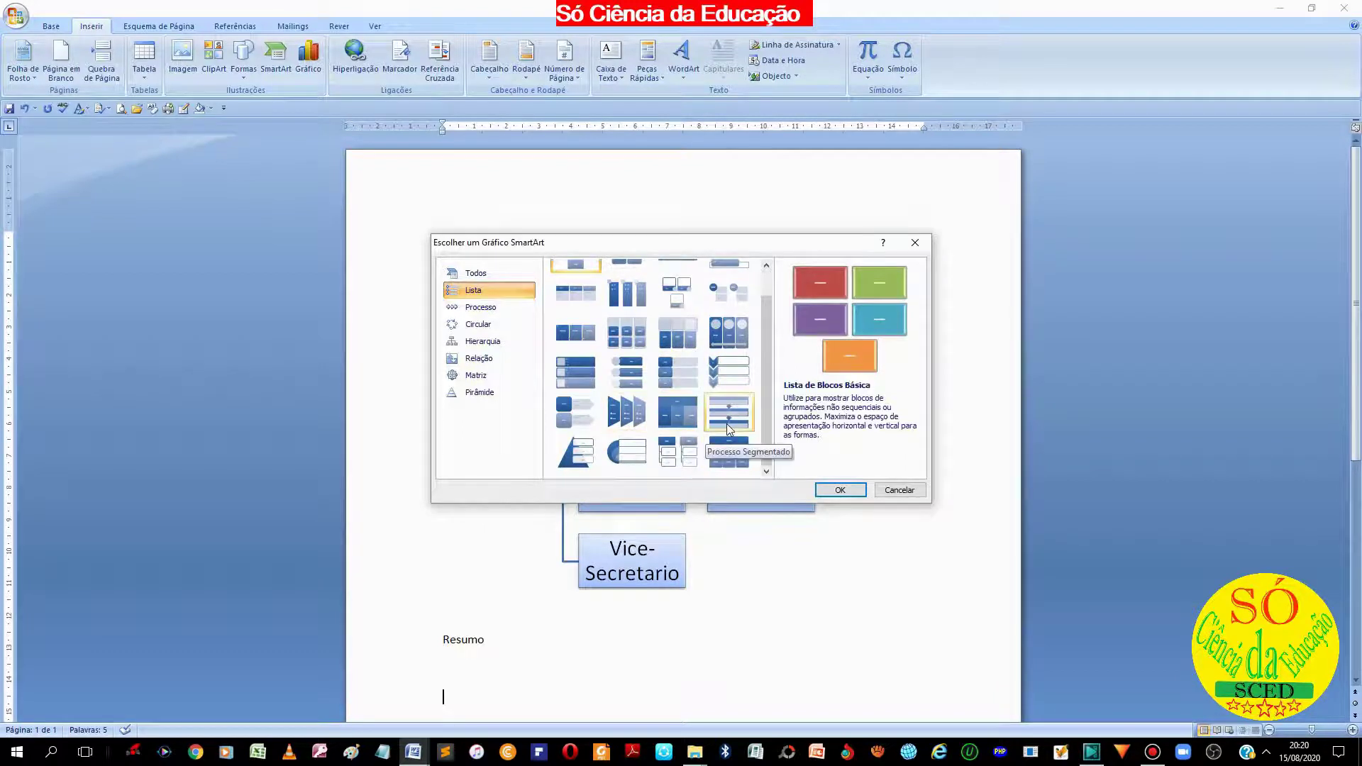
click(633, 456)
click(840, 489)
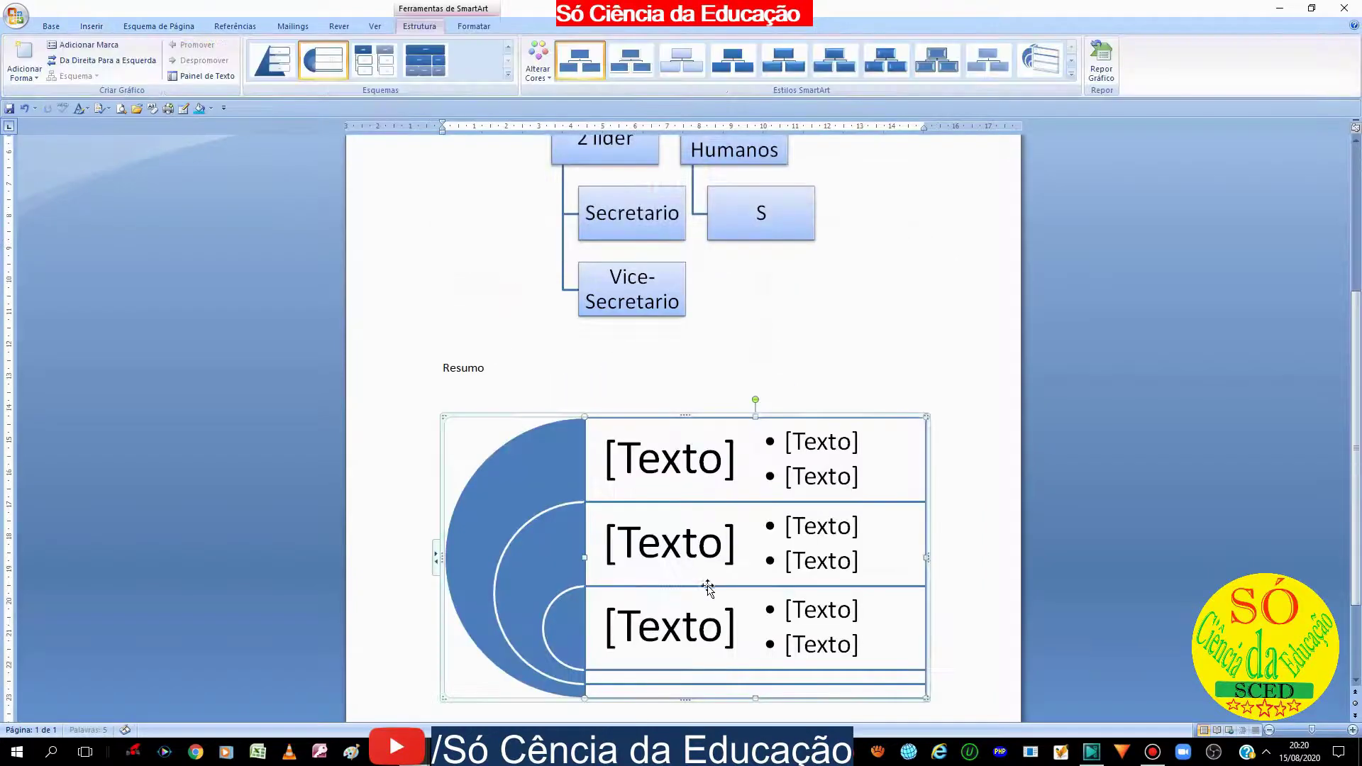
scroll(708, 587, down, 3)
click(528, 428)
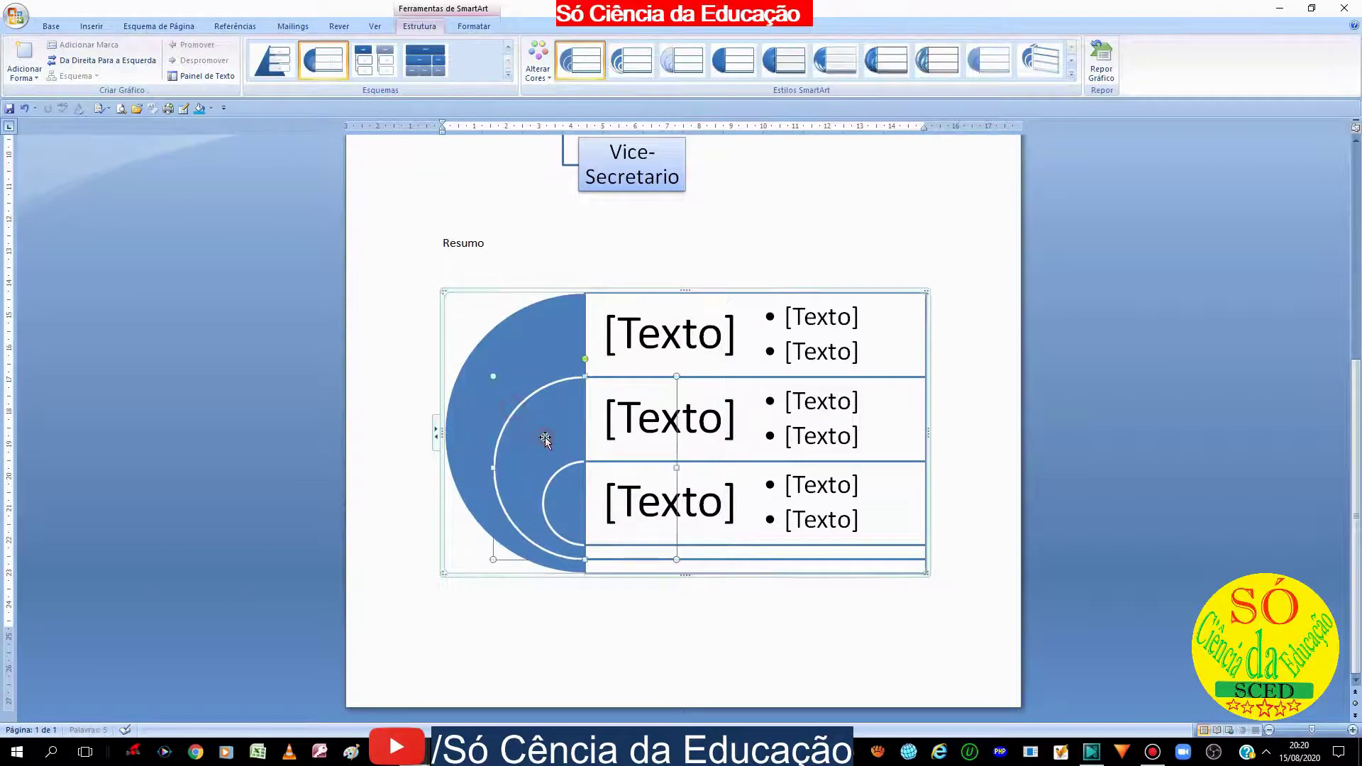
click(669, 333)
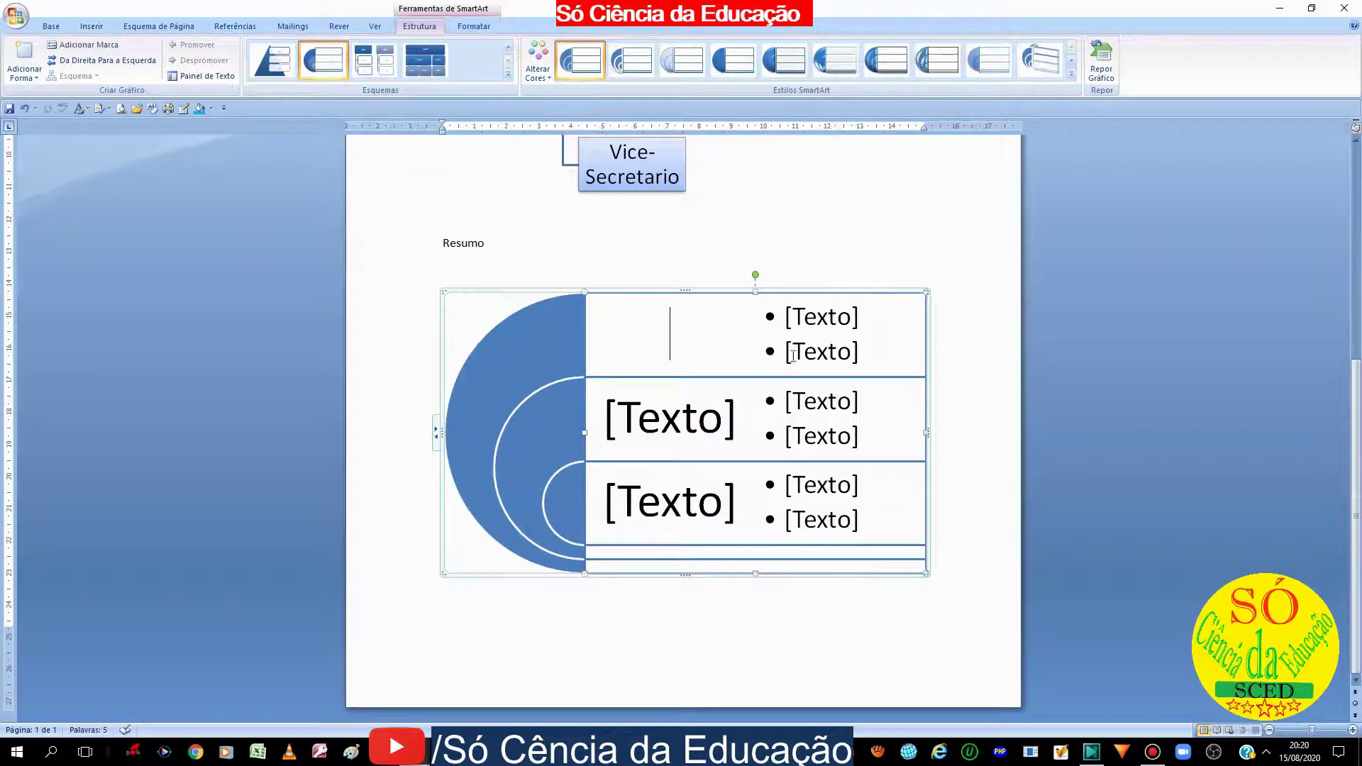
click(689, 322)
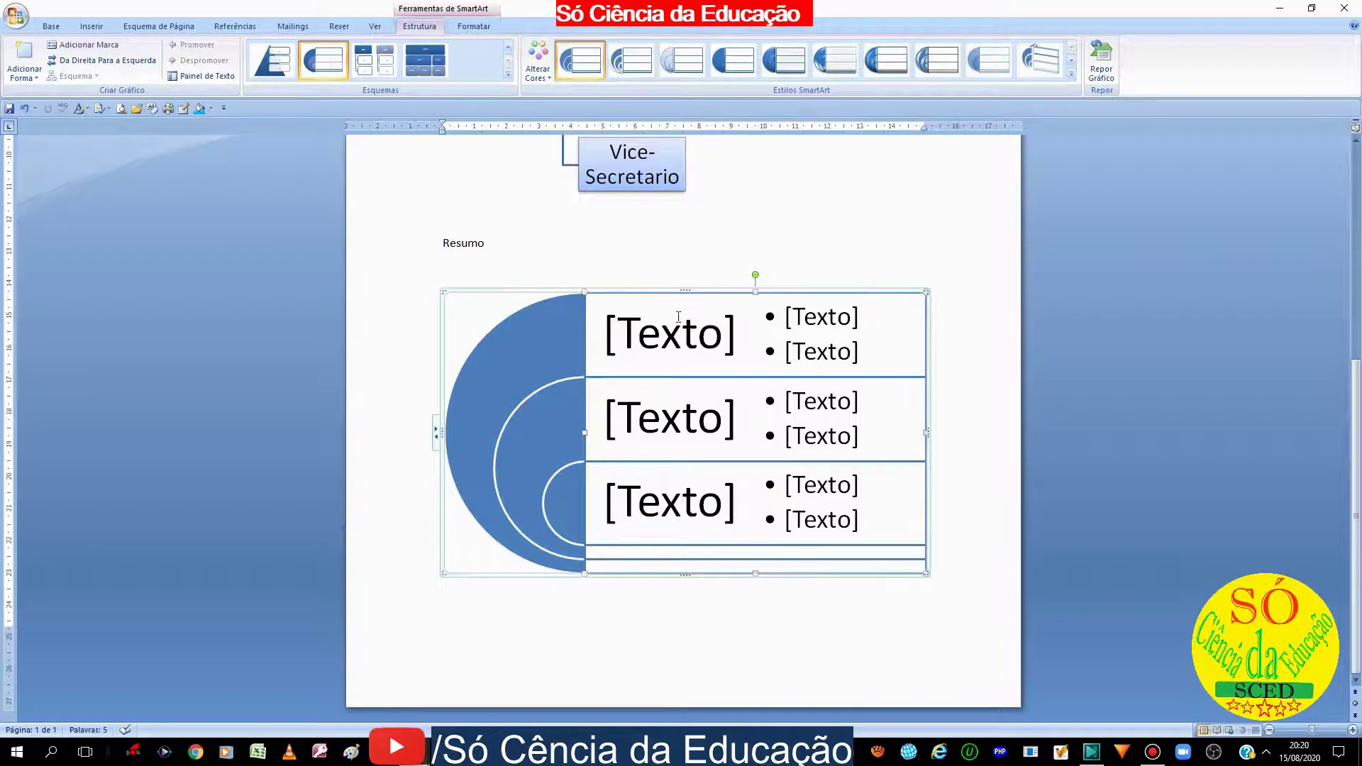
click(489, 430)
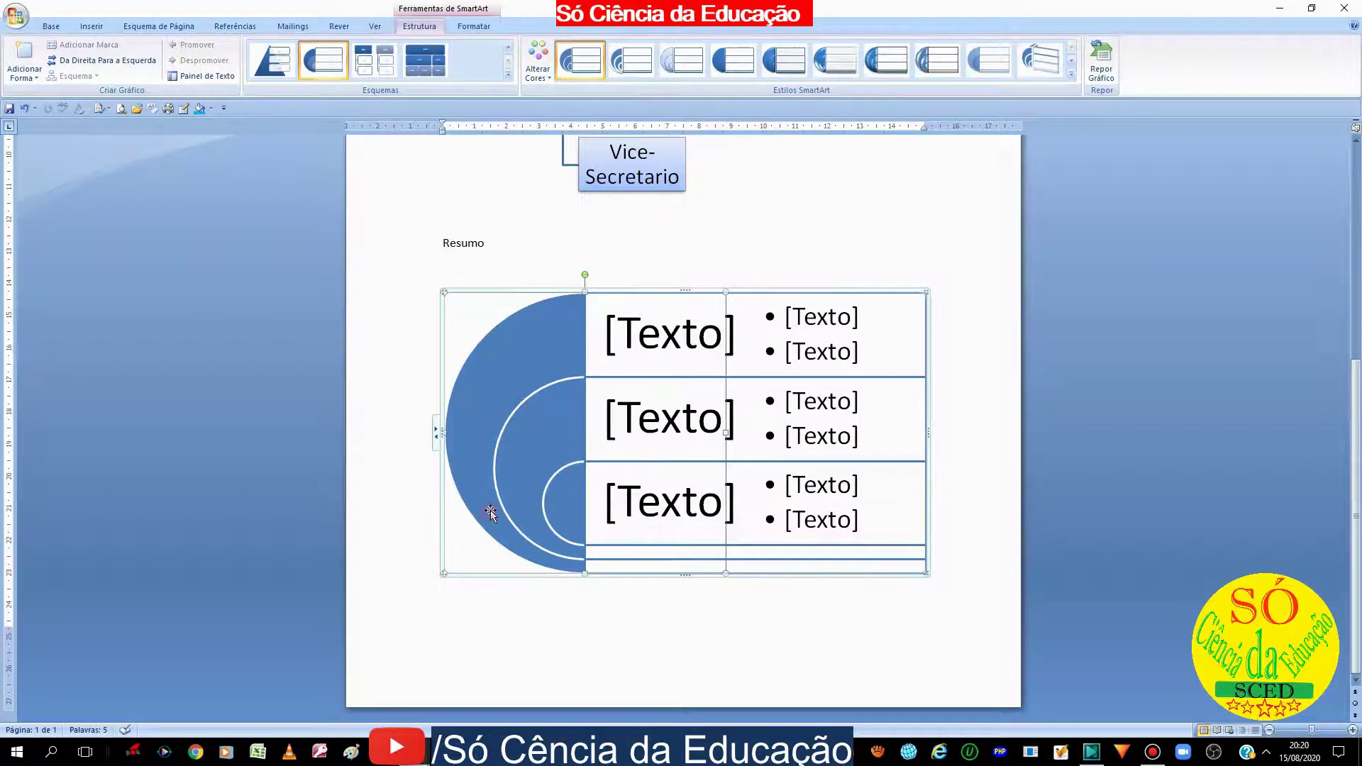
key(ctrl+z)
scroll(788, 282, up, 6)
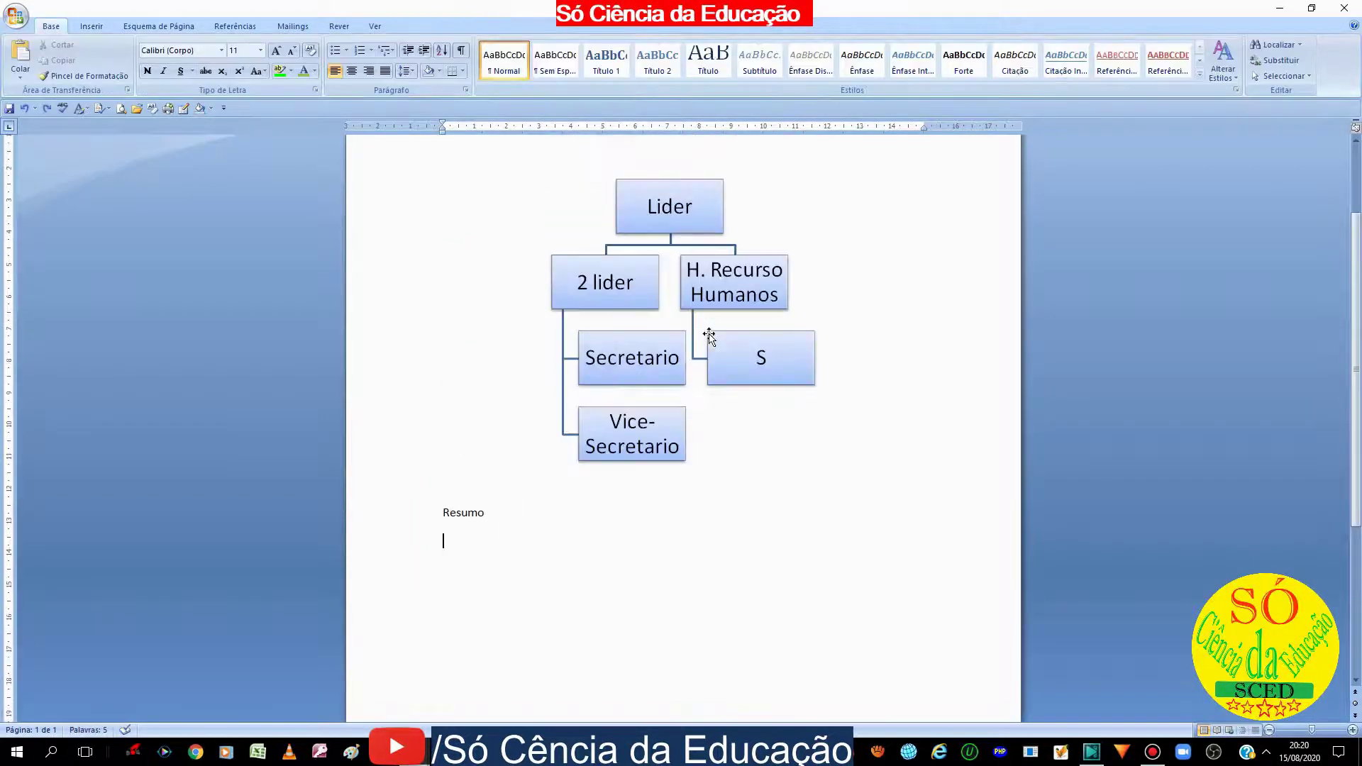
scroll(711, 343, up, 3)
- Apply a darker blue SmartArt style to the org chart and place the cursor after Resumo
click(708, 397)
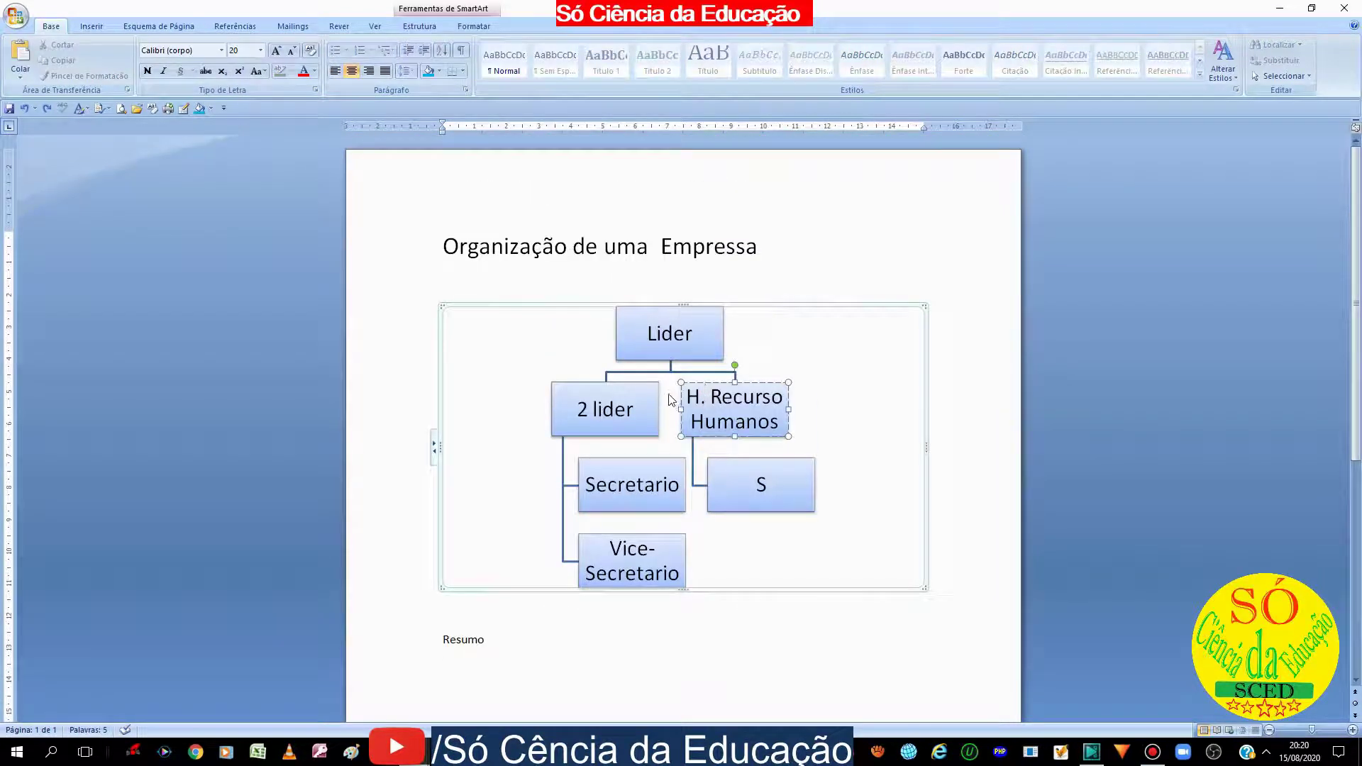
click(474, 27)
click(419, 26)
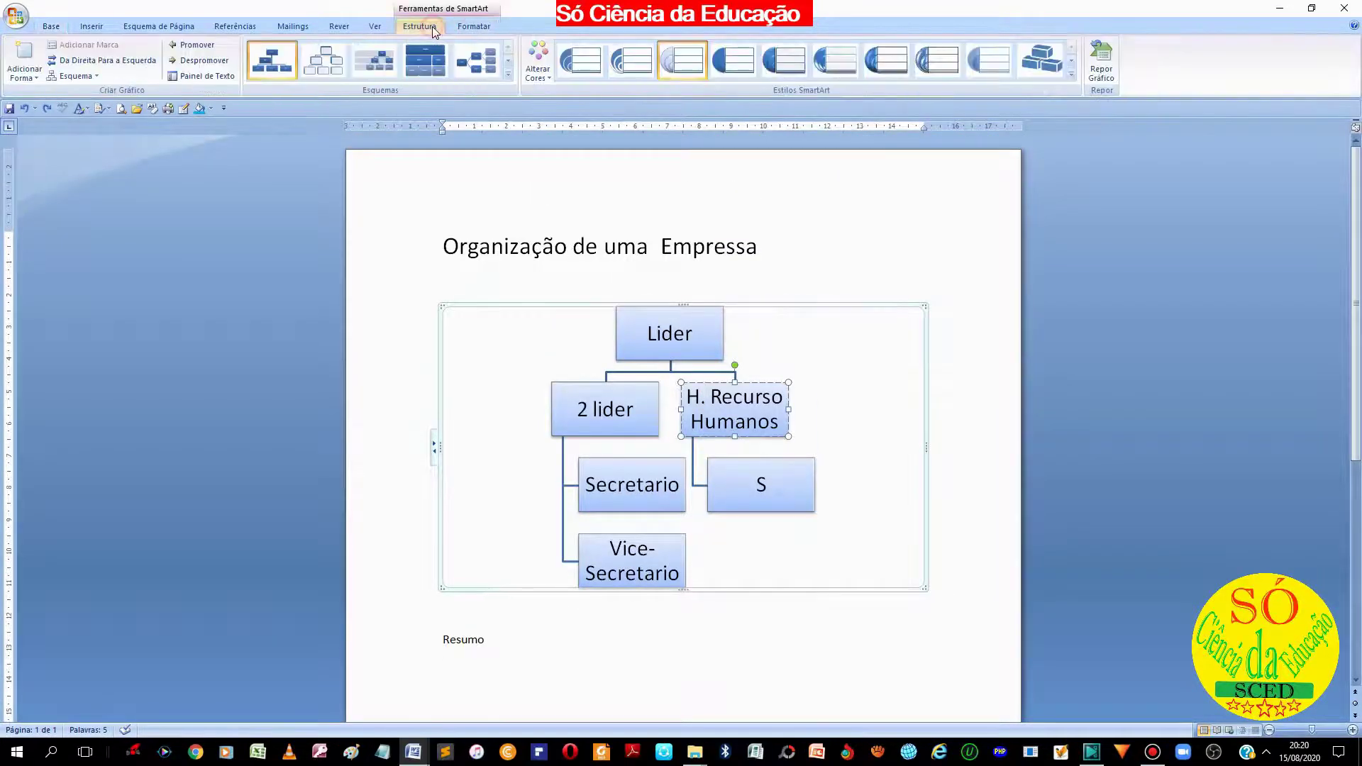
click(851, 71)
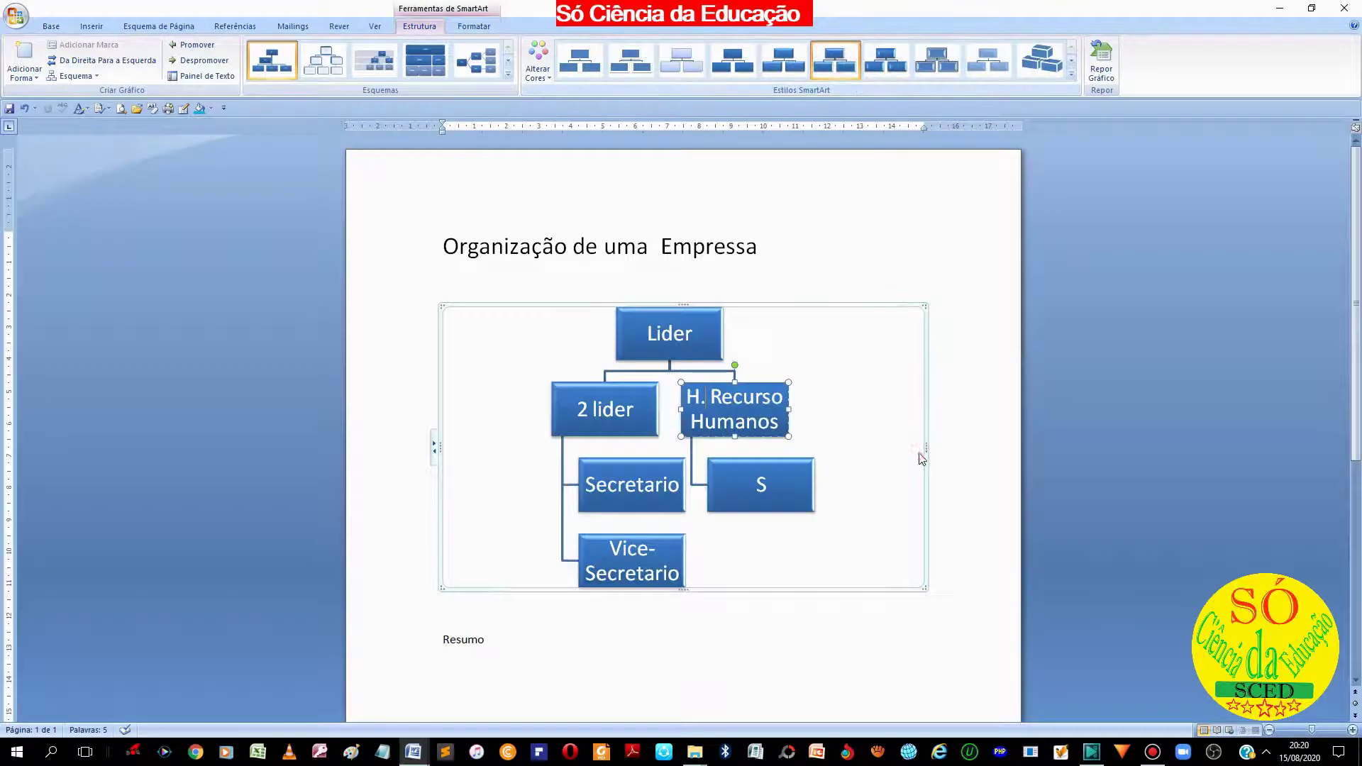
click(976, 475)
click(844, 644)
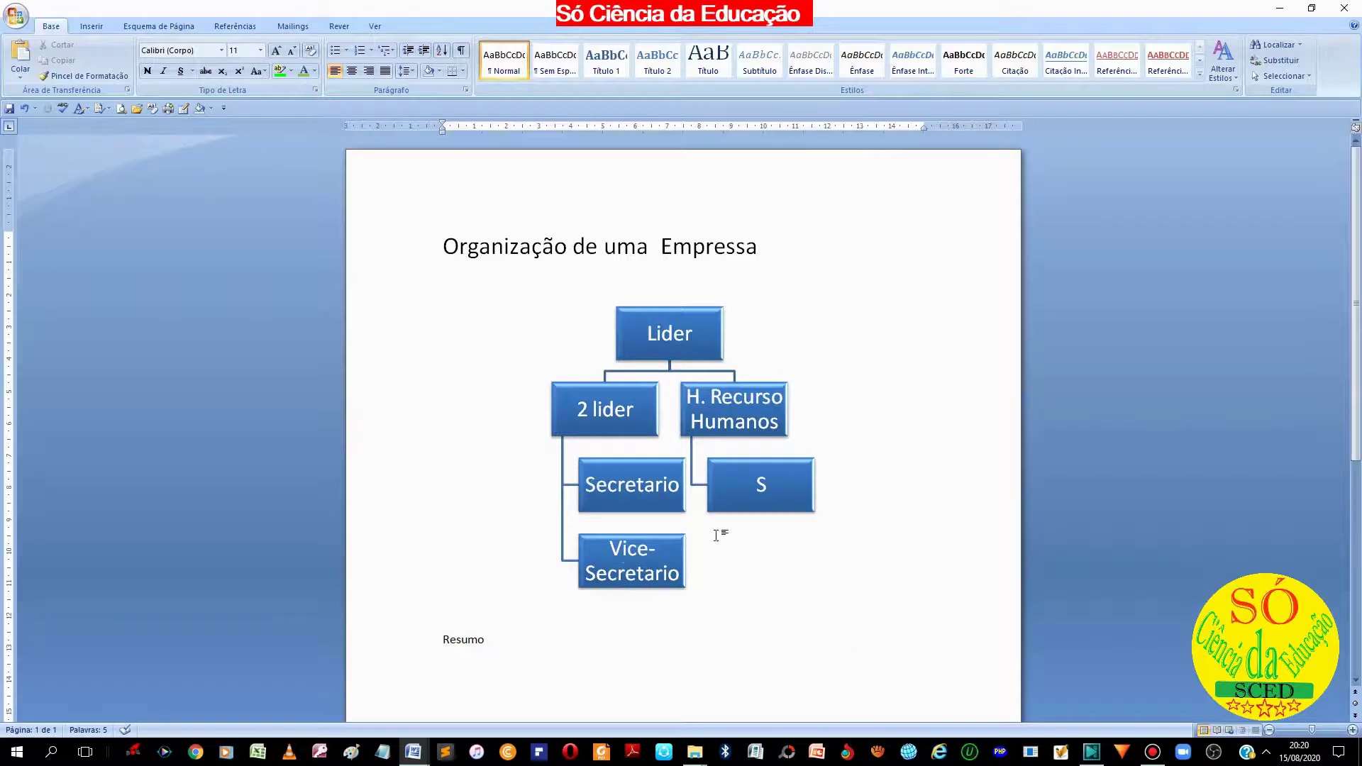
click(91, 27)
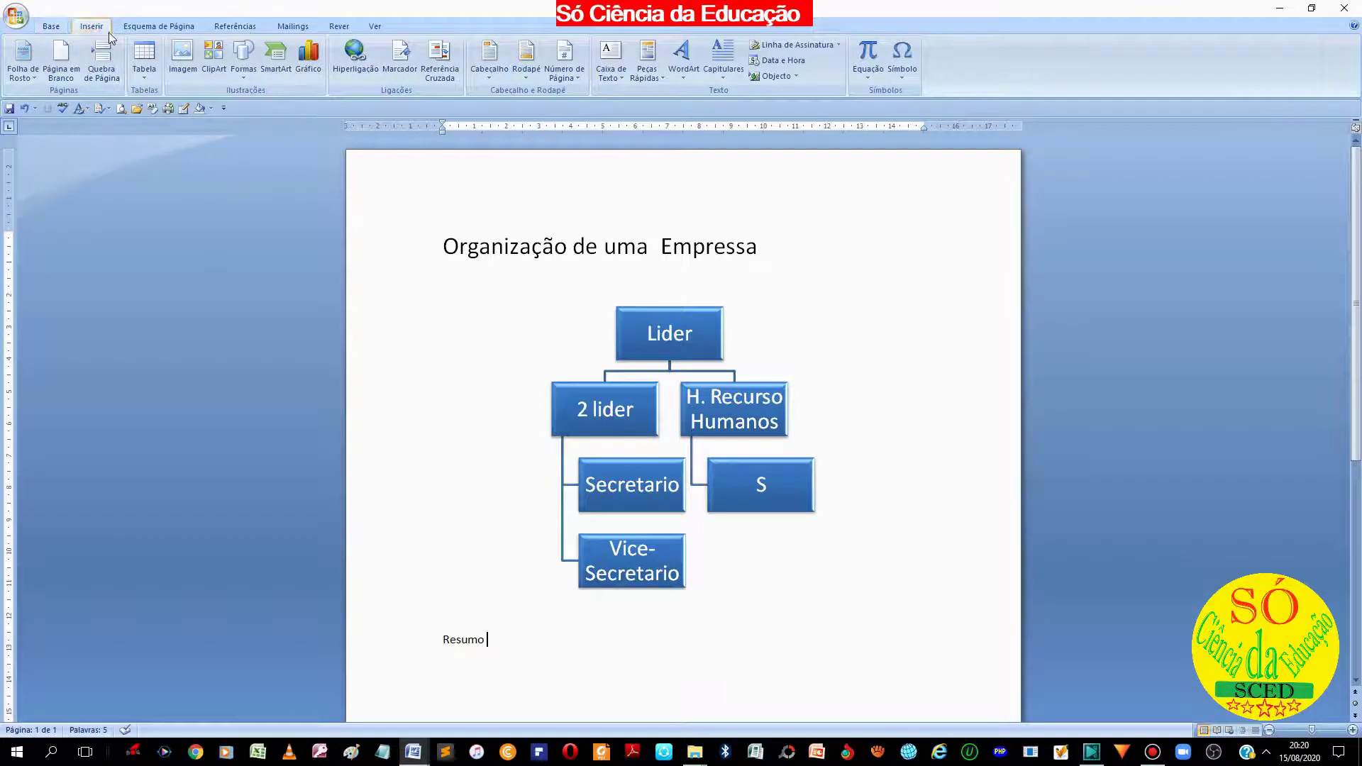
- Insert a Matriz Com Título (titled matrix) SmartArt below Resumo
click(276, 76)
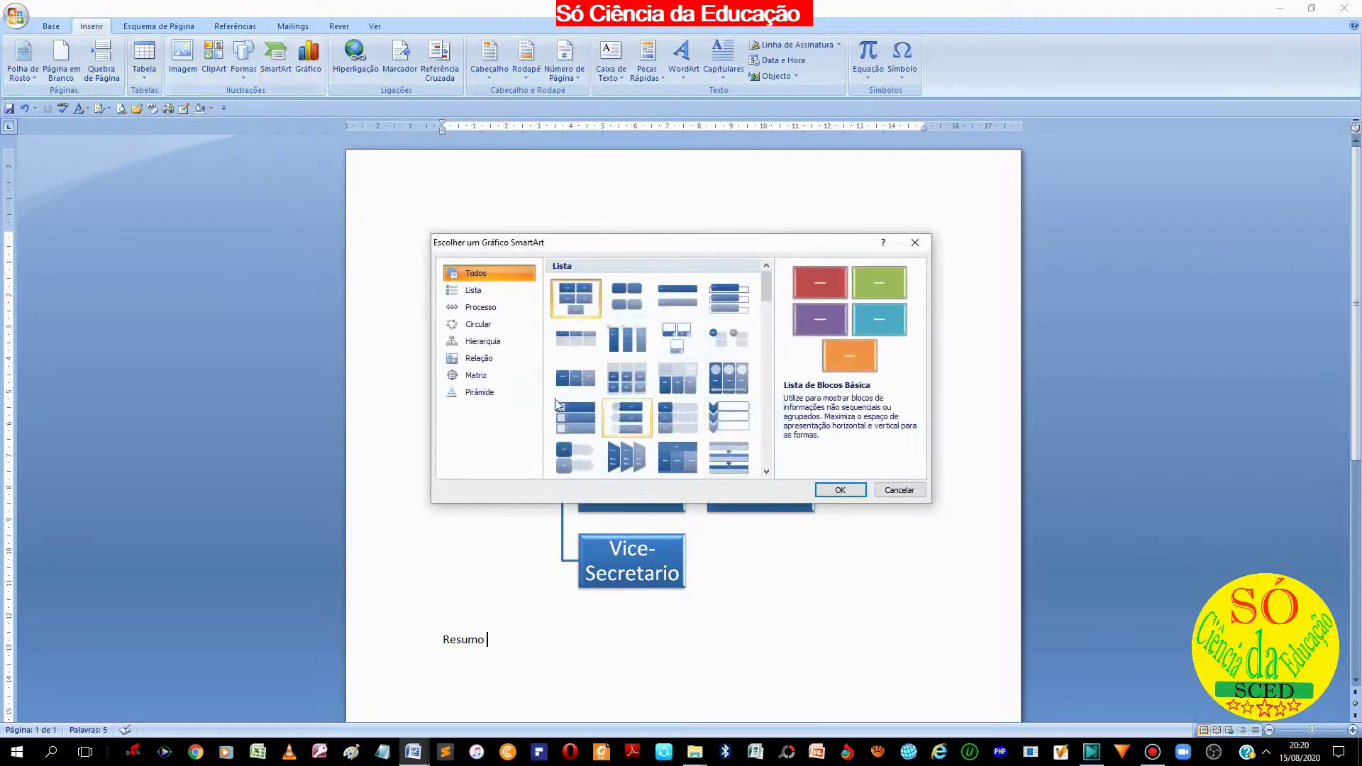
click(475, 375)
click(630, 293)
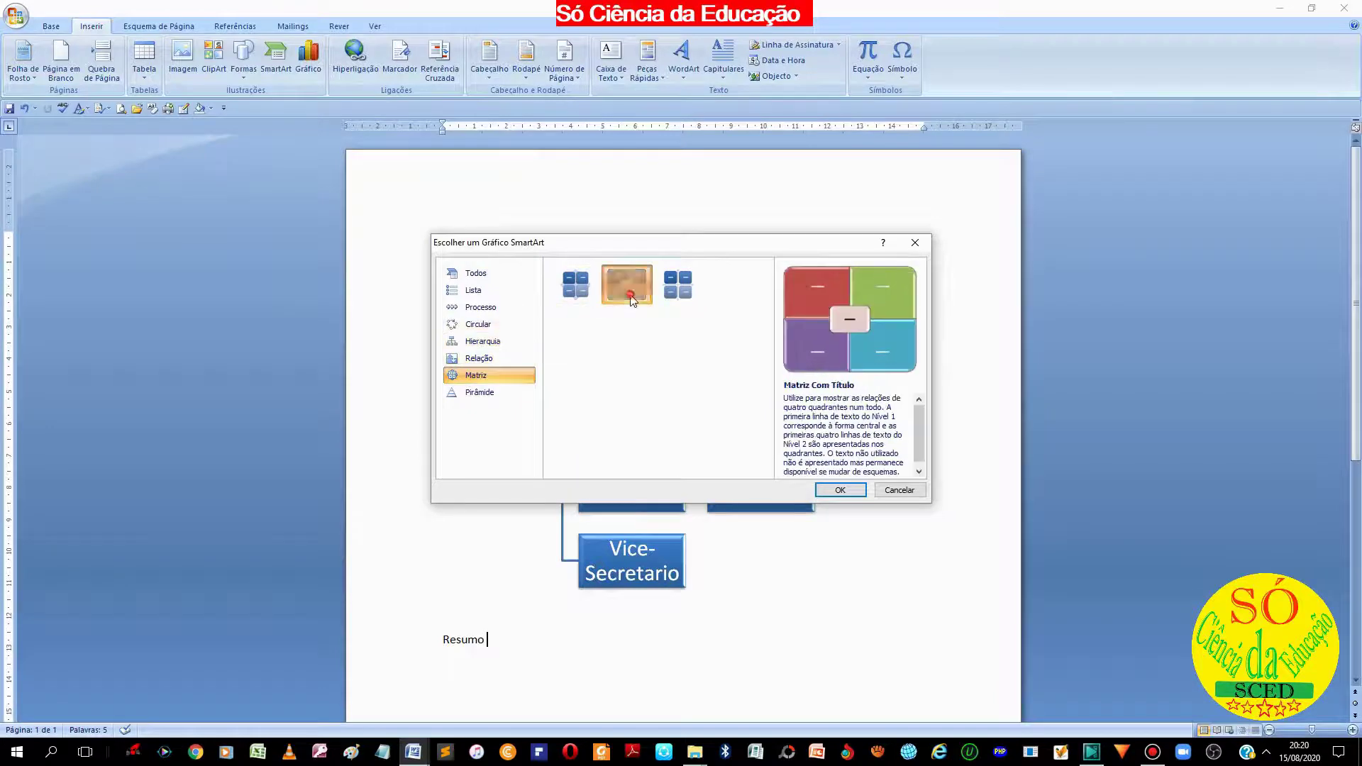
click(840, 491)
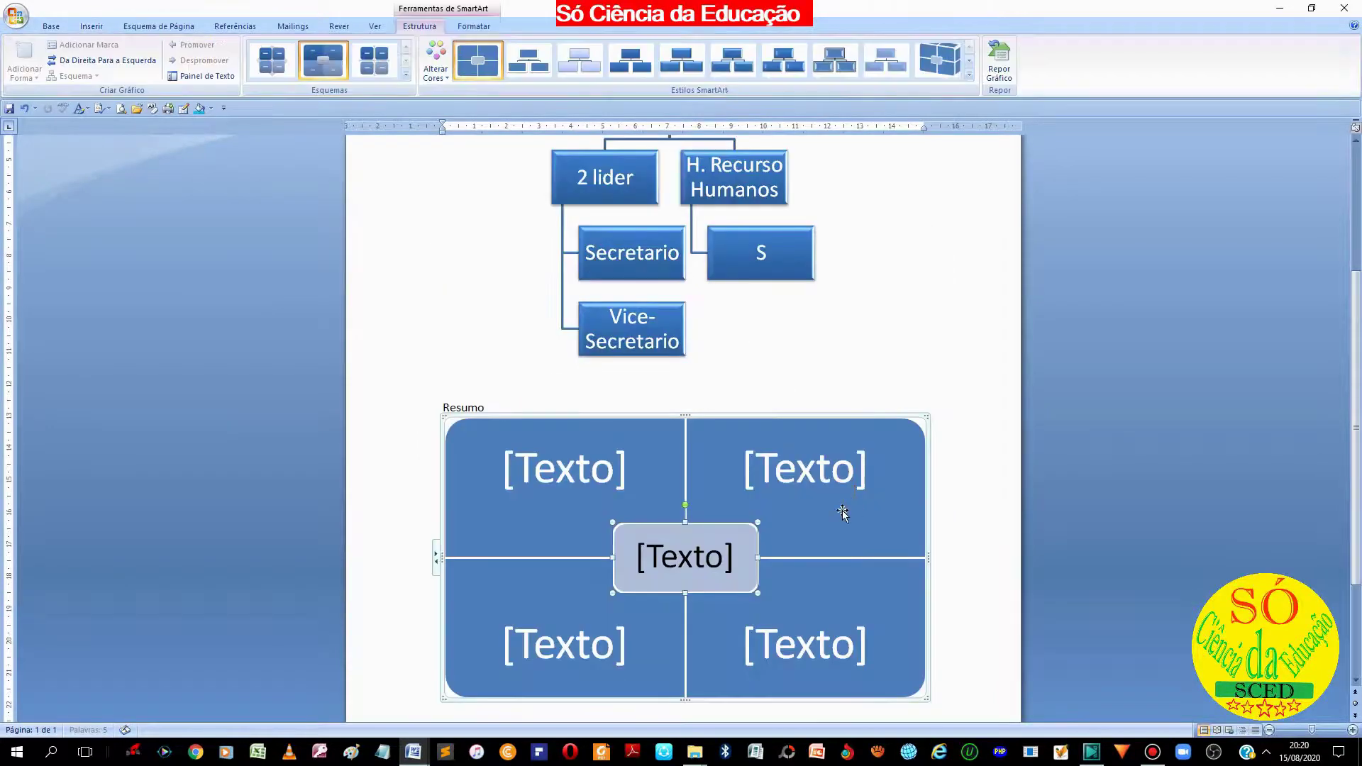
- Type Lider in the matrix centre box, clear quadrant placeholders, and apply a bevel style
click(977, 514)
click(688, 565)
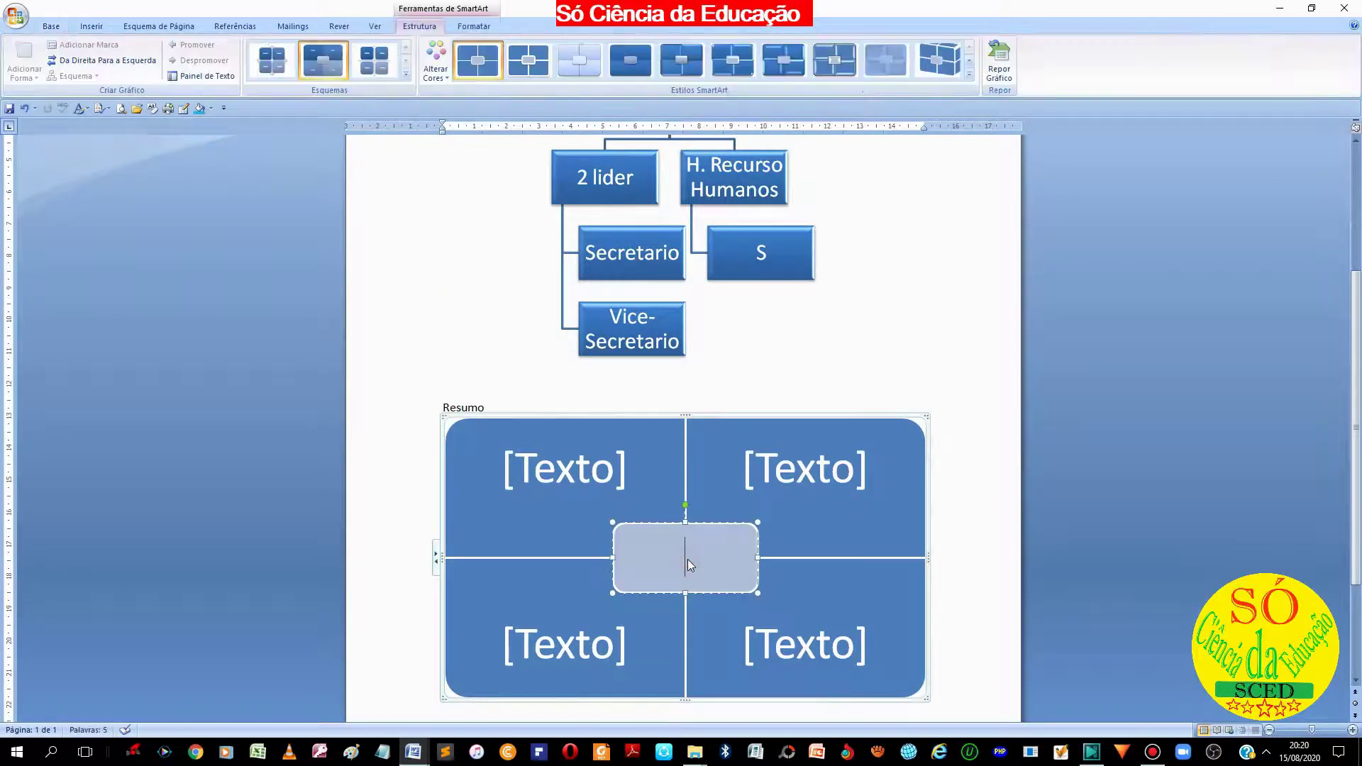
text(Lider)
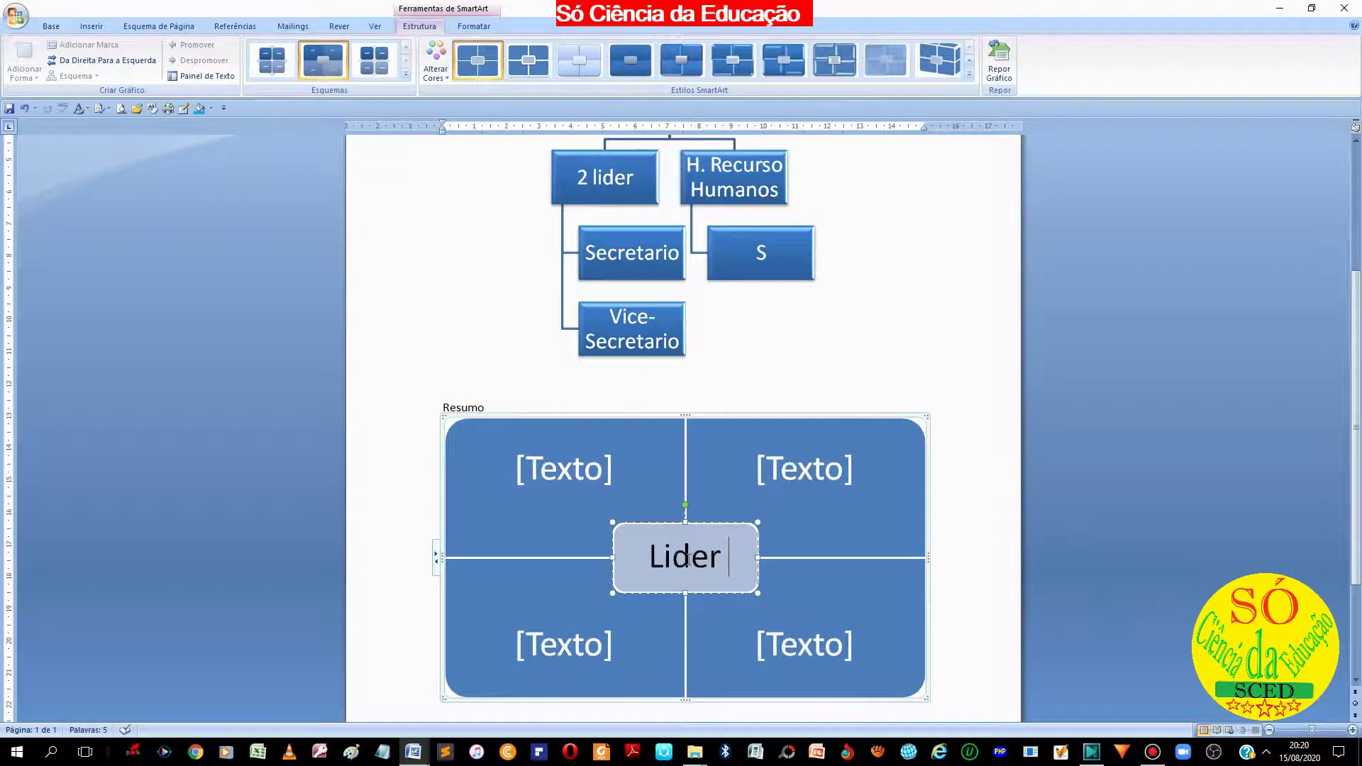
click(599, 489)
click(833, 523)
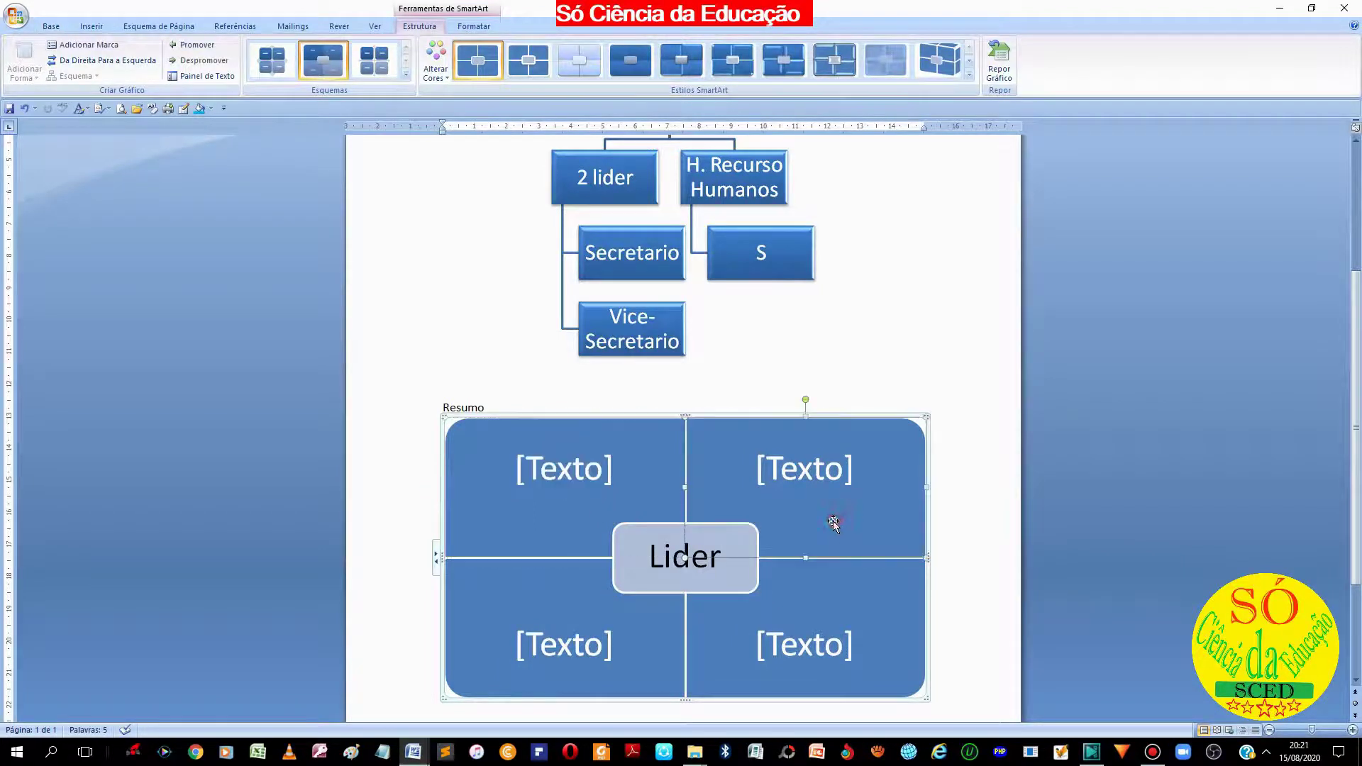
click(788, 643)
click(565, 644)
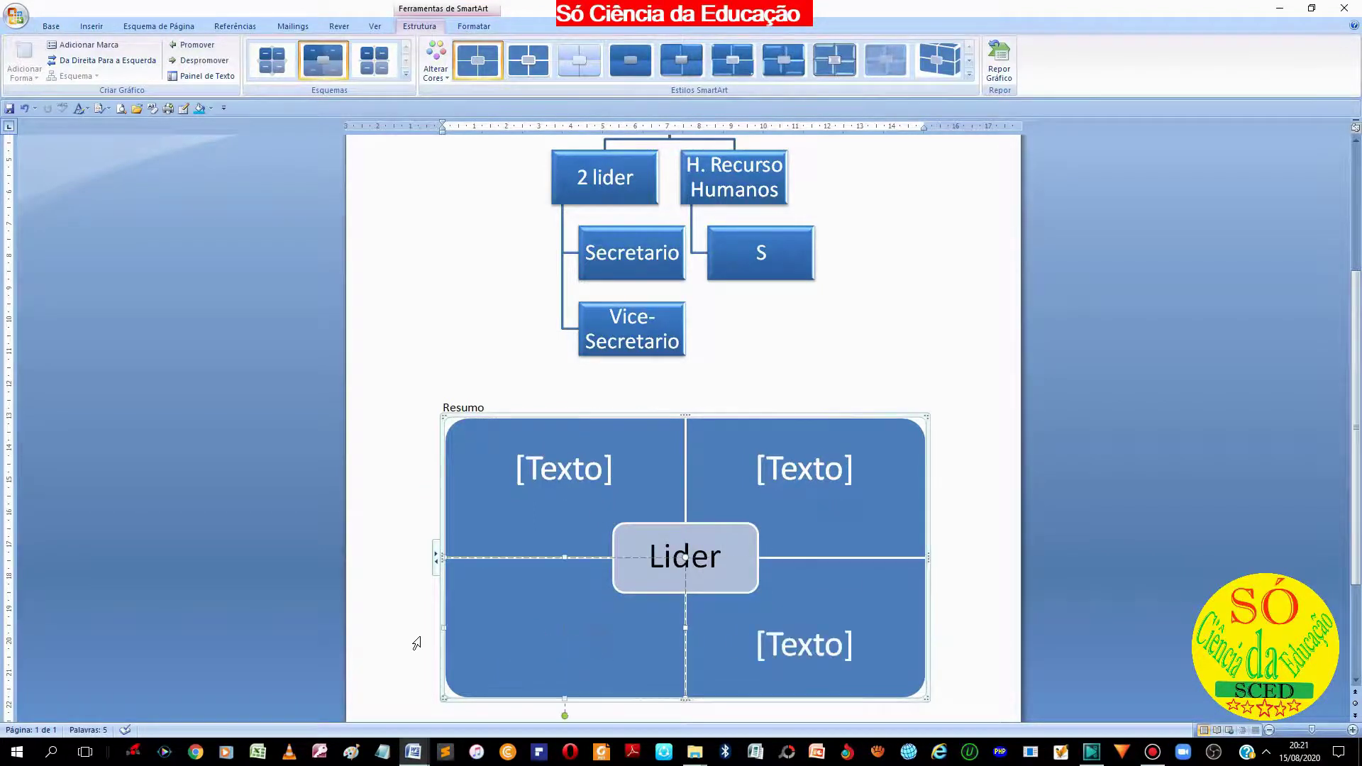
click(830, 59)
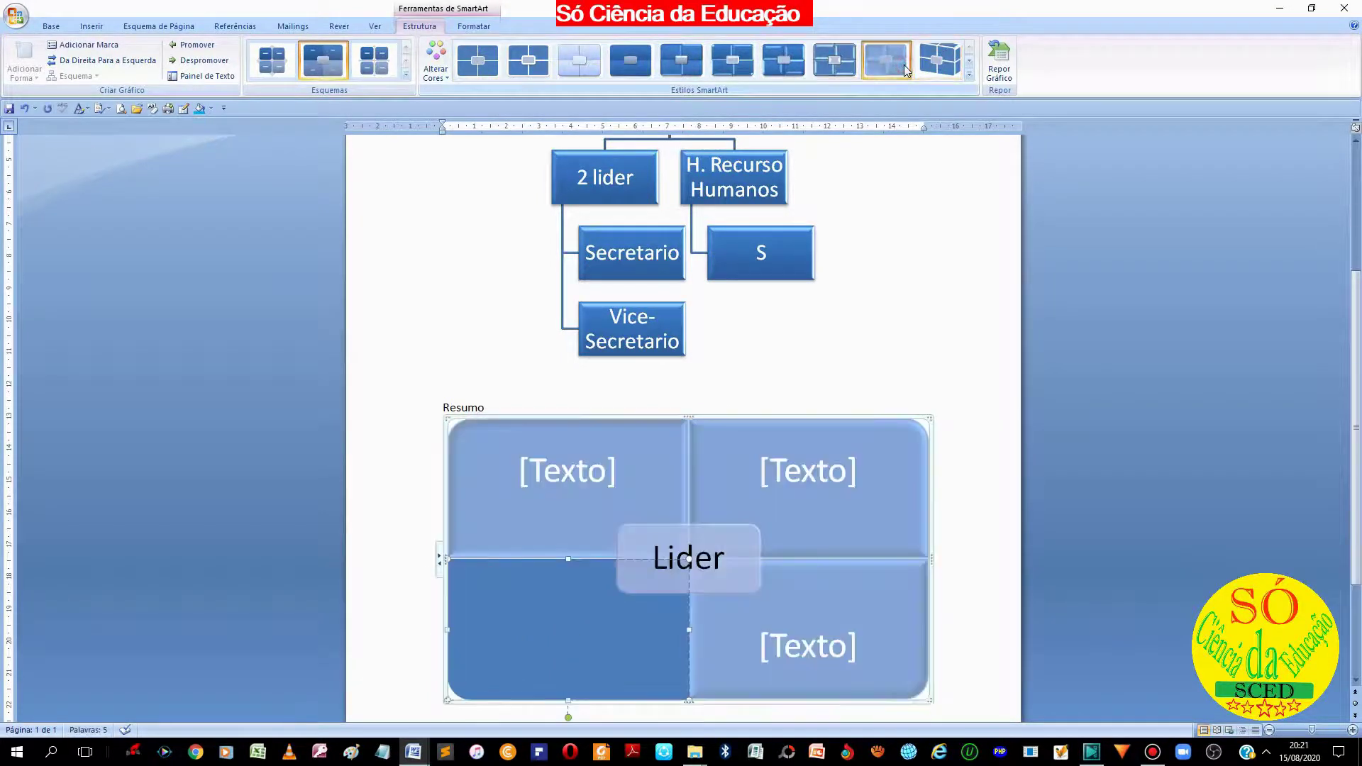
- Apply a dark 3D perspective style to the Resumo matrix
click(951, 65)
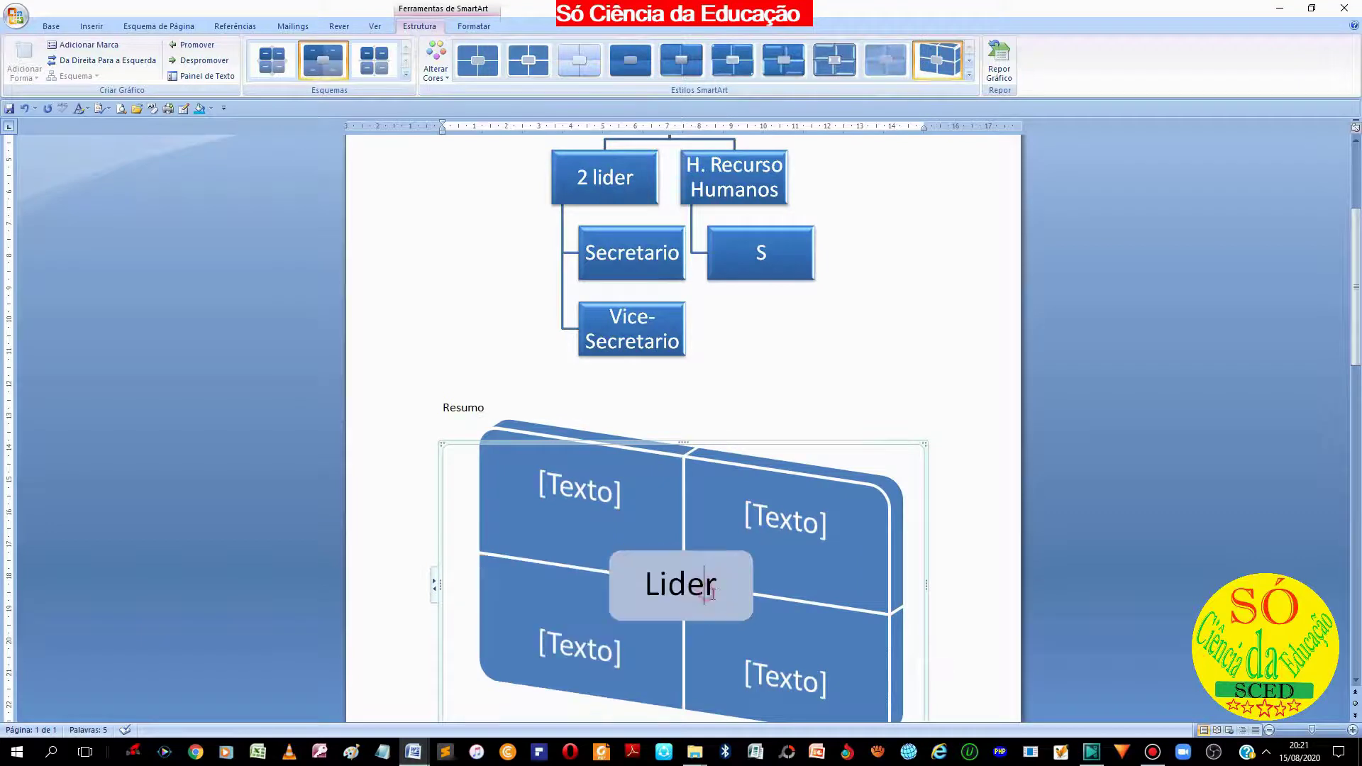
click(725, 595)
click(724, 595)
click(970, 74)
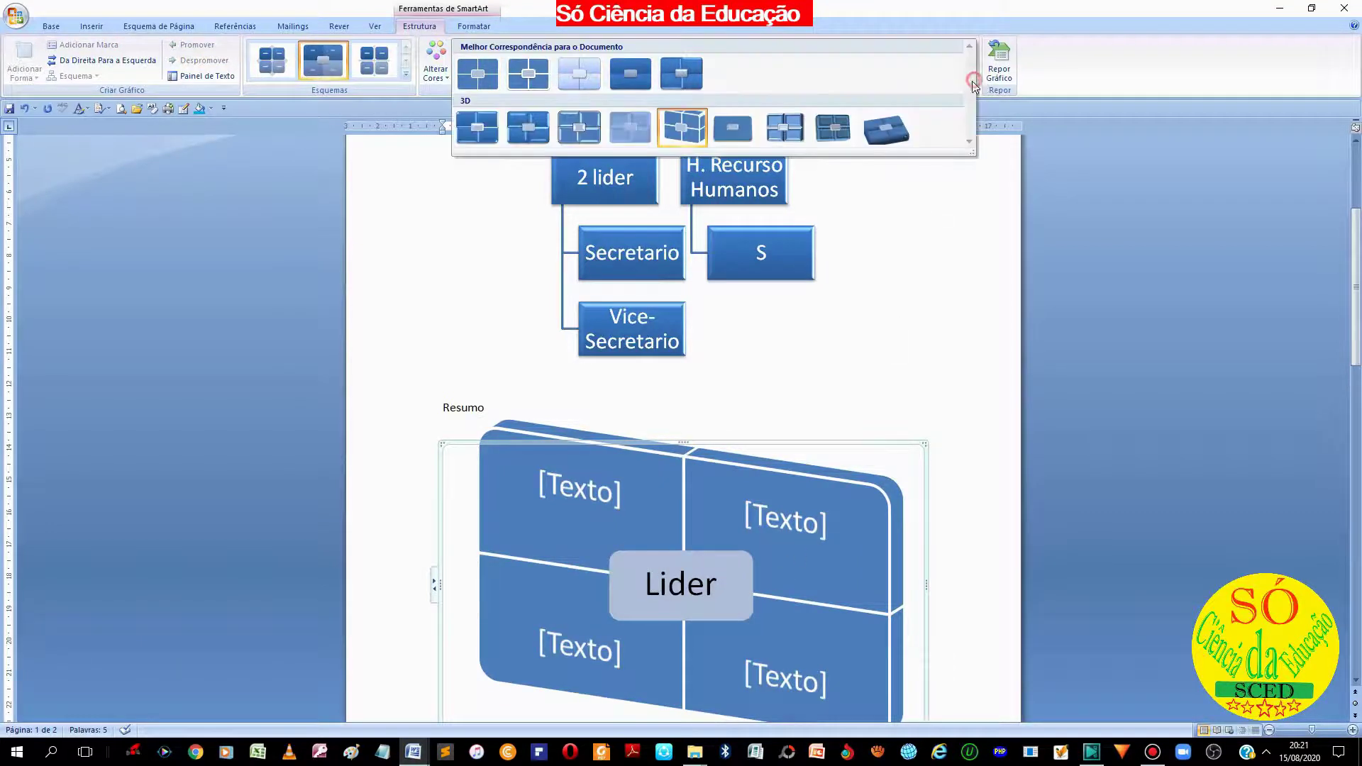
click(847, 129)
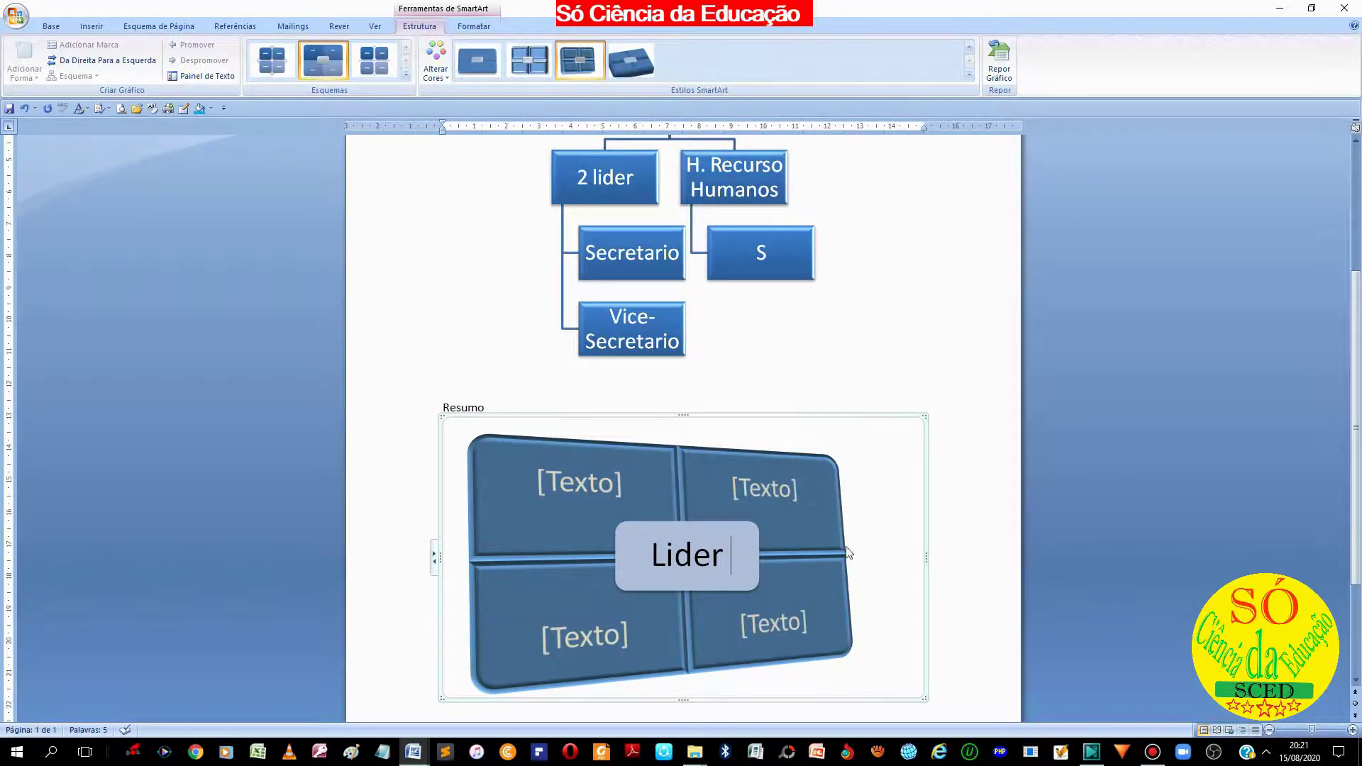
click(880, 526)
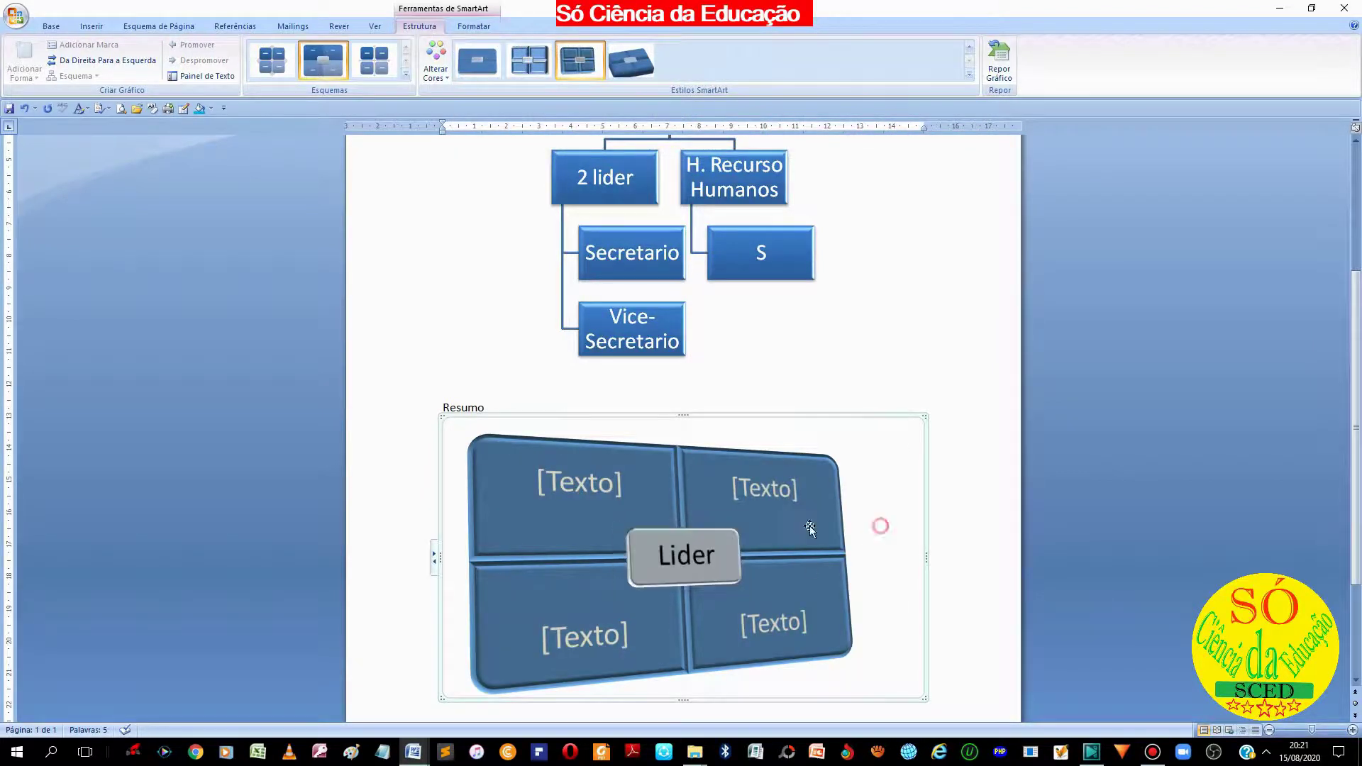
- Try cyan and red background fills, then undo both to leave the matrix unfilled
click(203, 108)
click(211, 109)
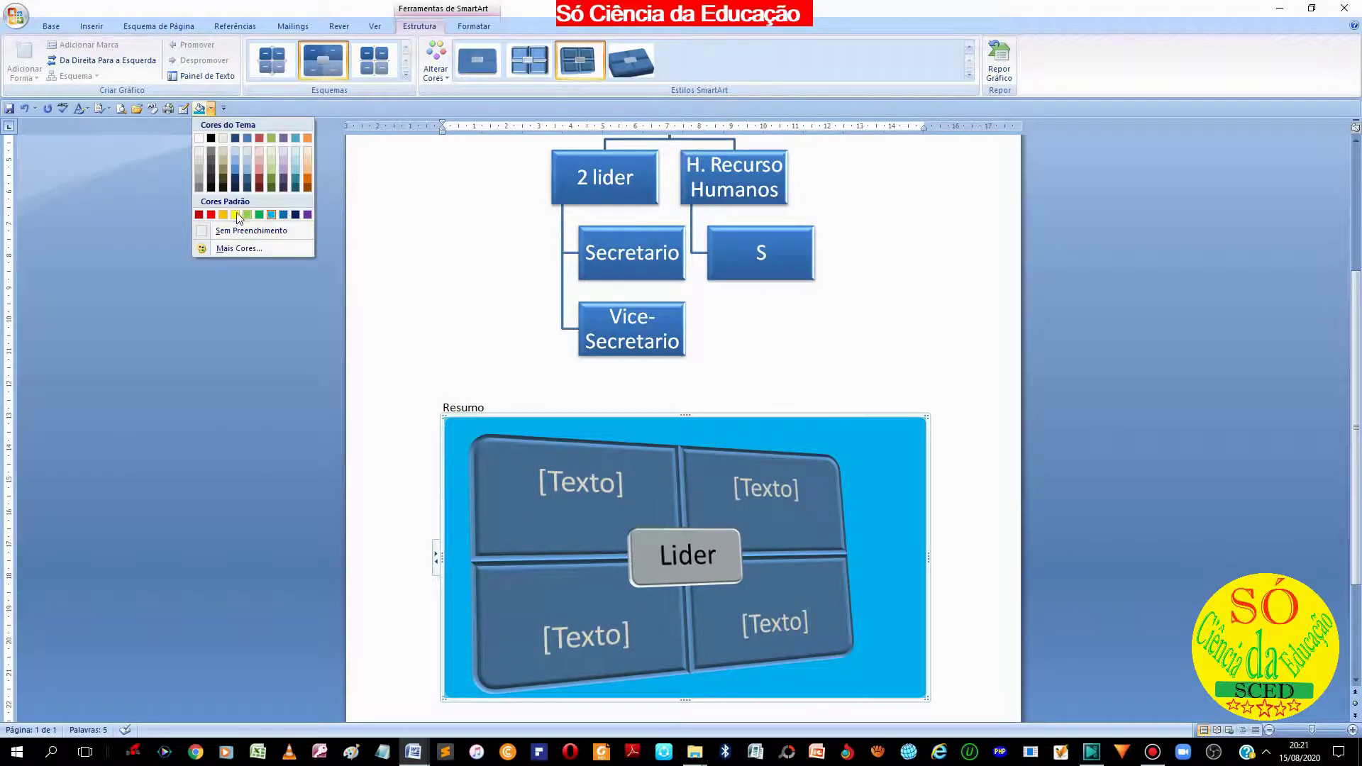
click(207, 215)
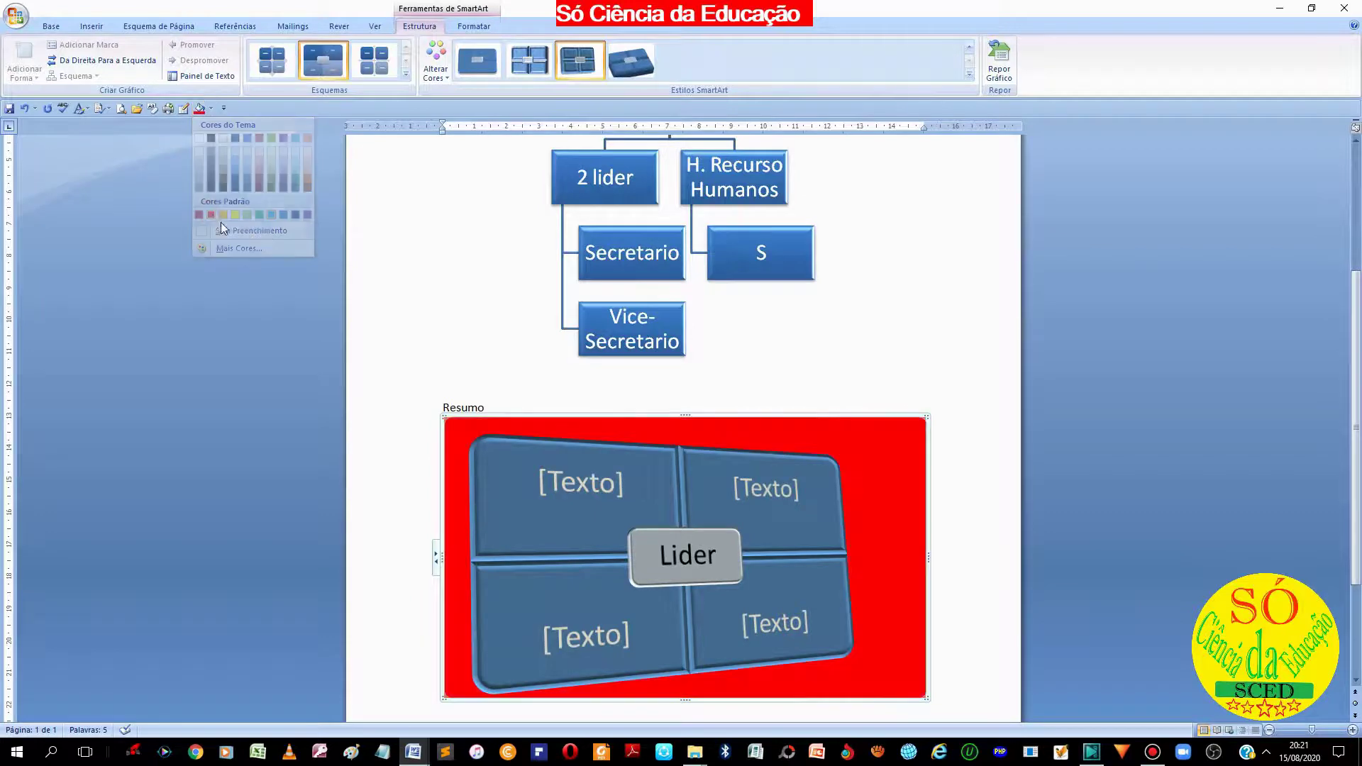
click(881, 347)
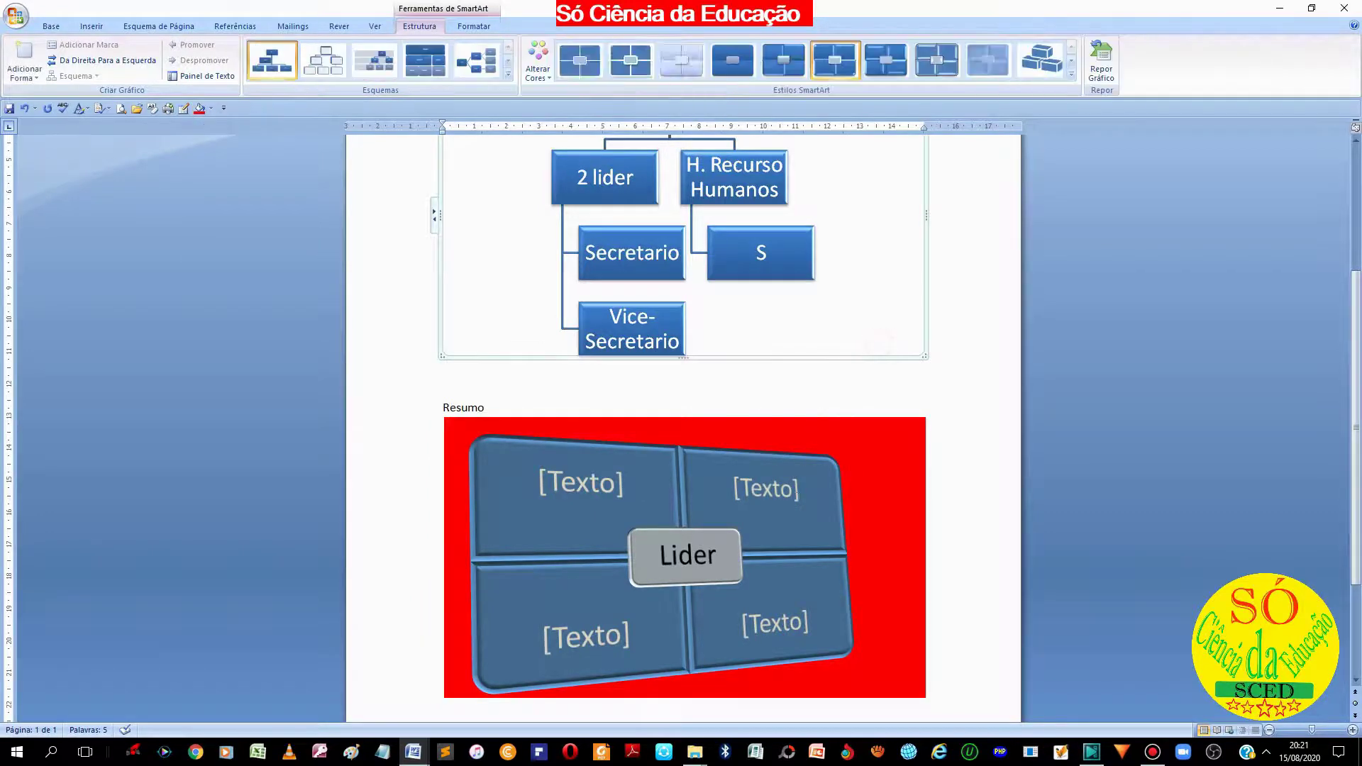
click(947, 336)
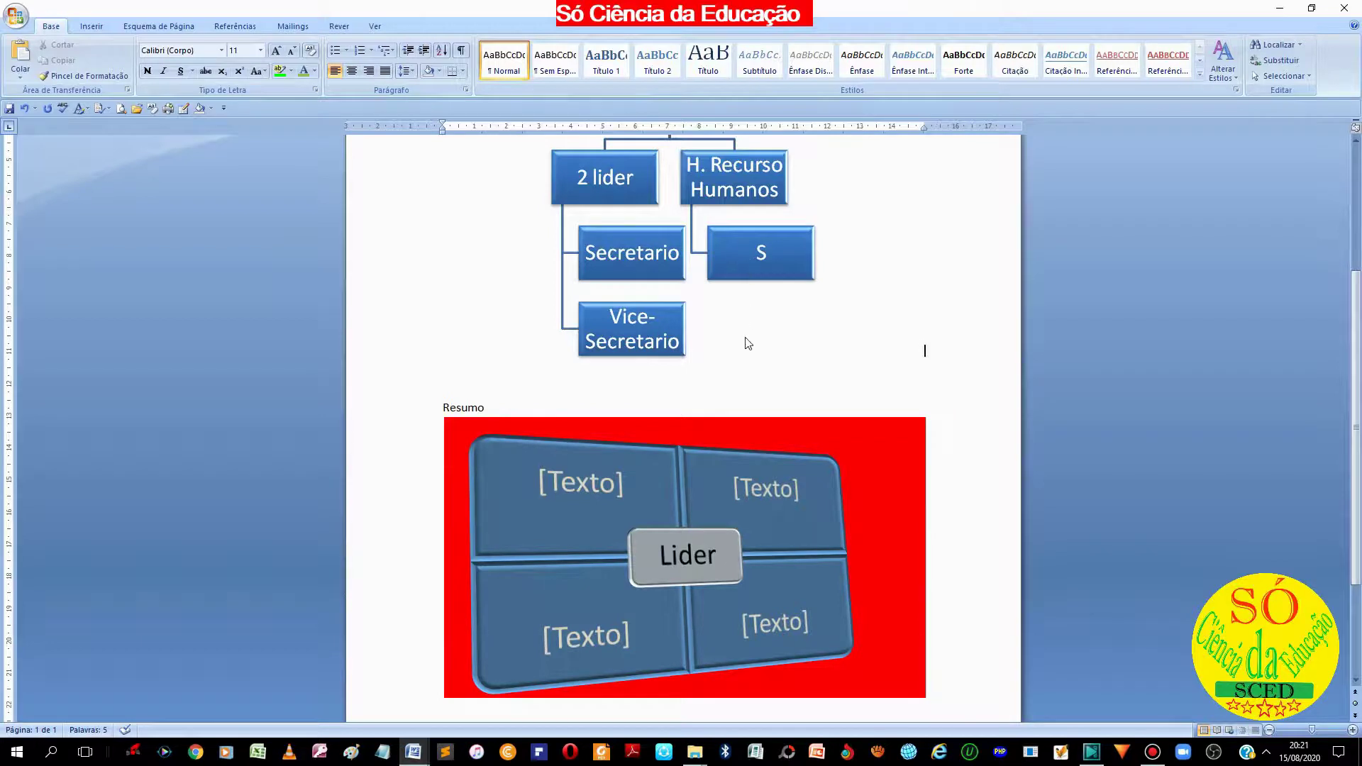
key(ctrl+z)
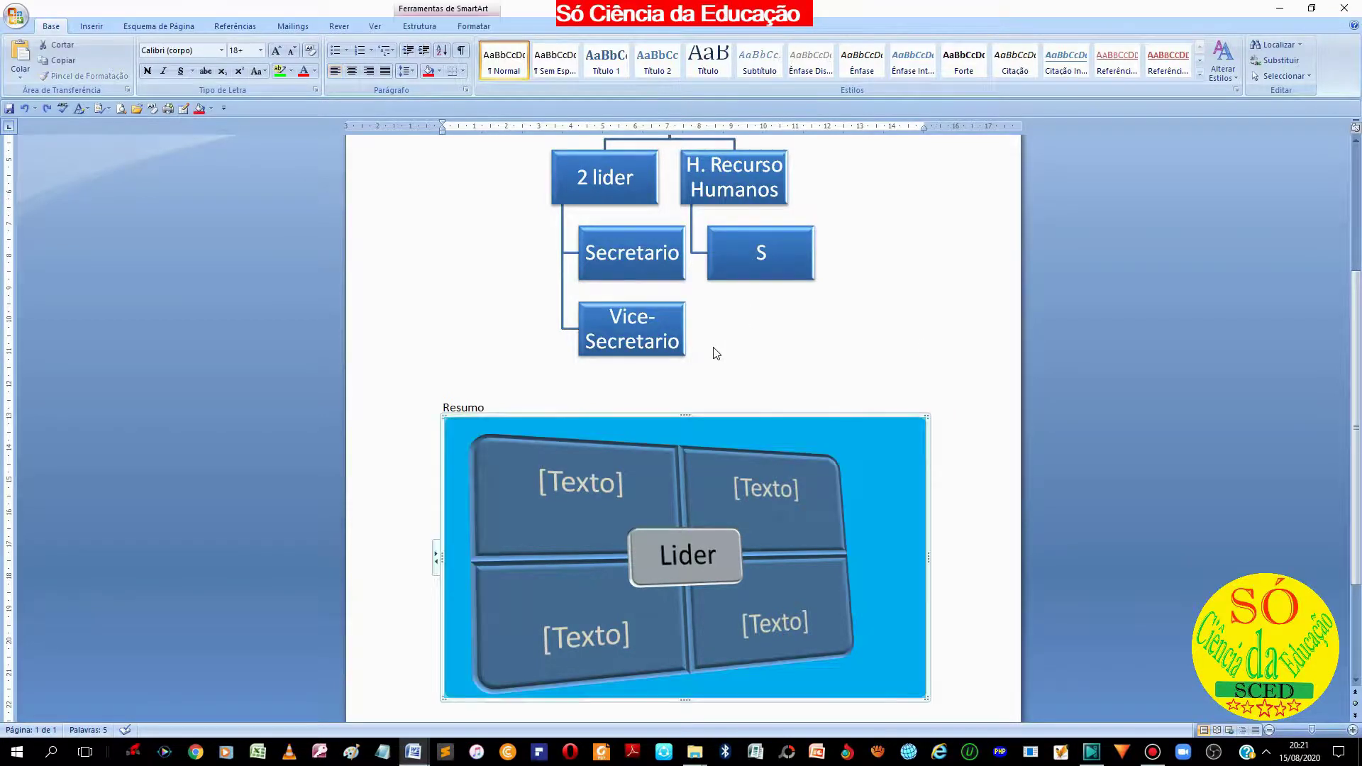
key(ctrl+z)
scroll(727, 348, up, 5)
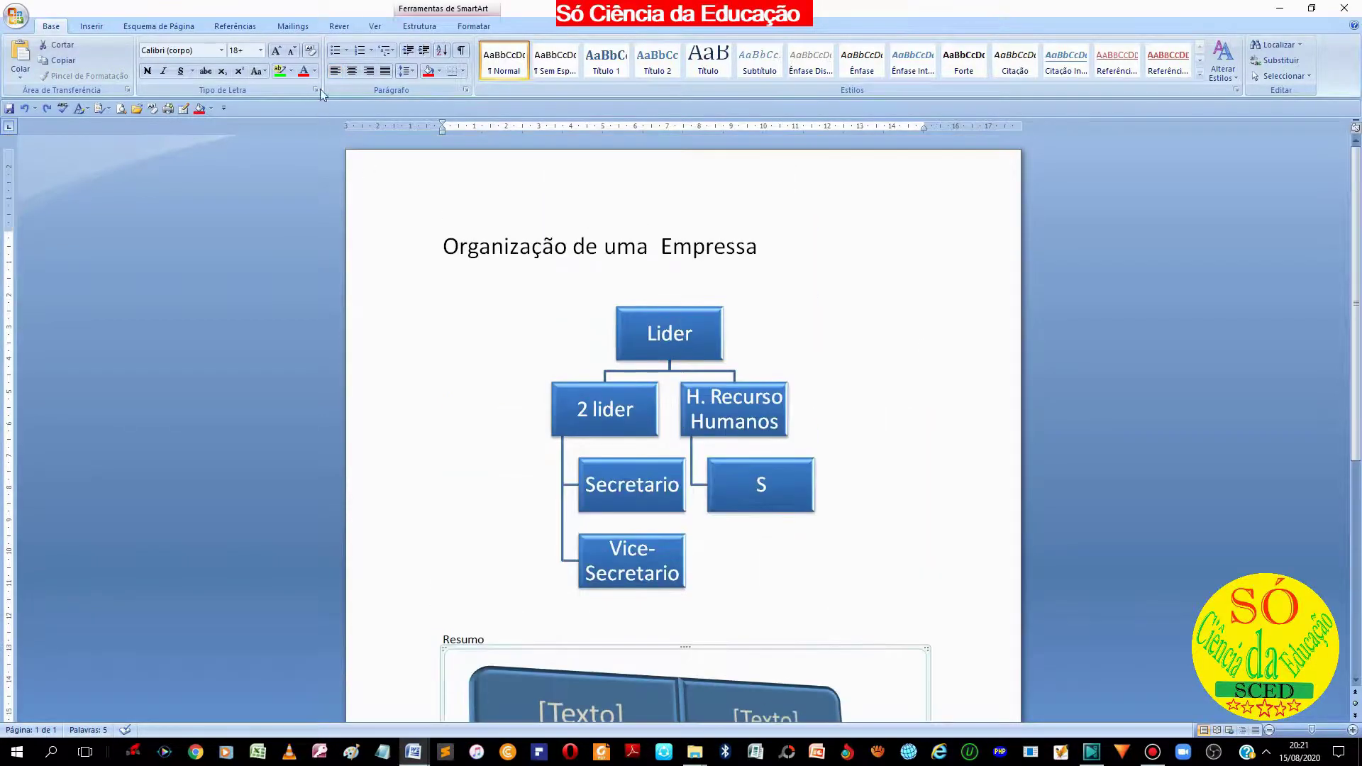
- Insert a Circular Básico three-slice pie SmartArt under Resumo in place of the matrix
click(105, 28)
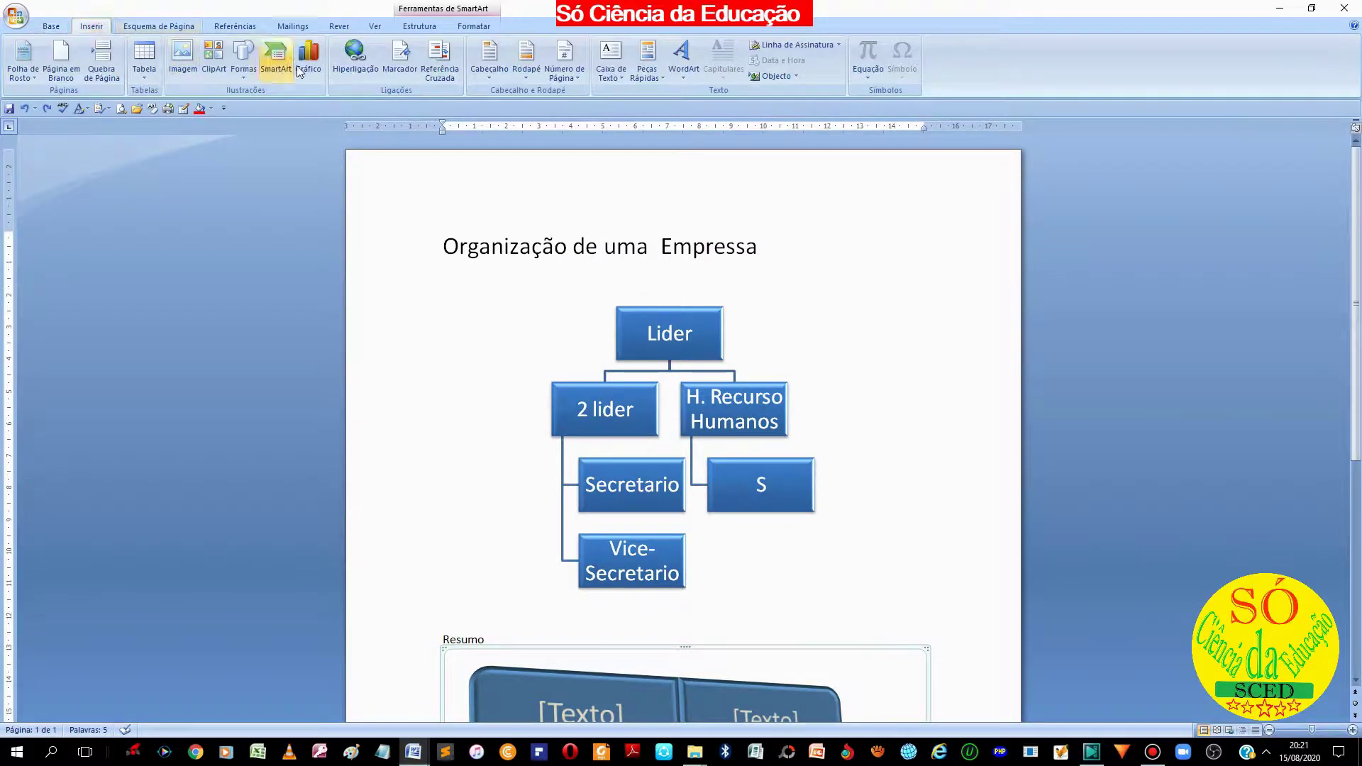
click(276, 60)
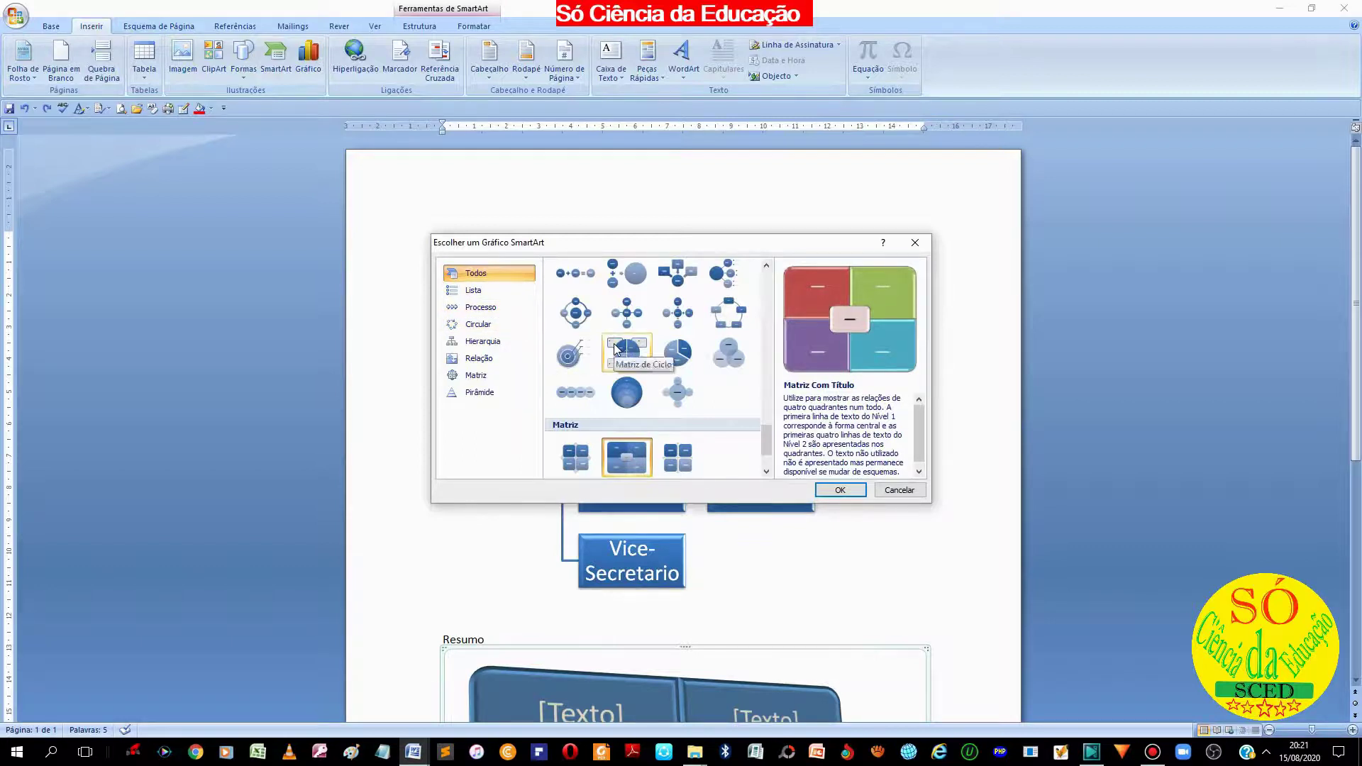
click(685, 357)
click(826, 490)
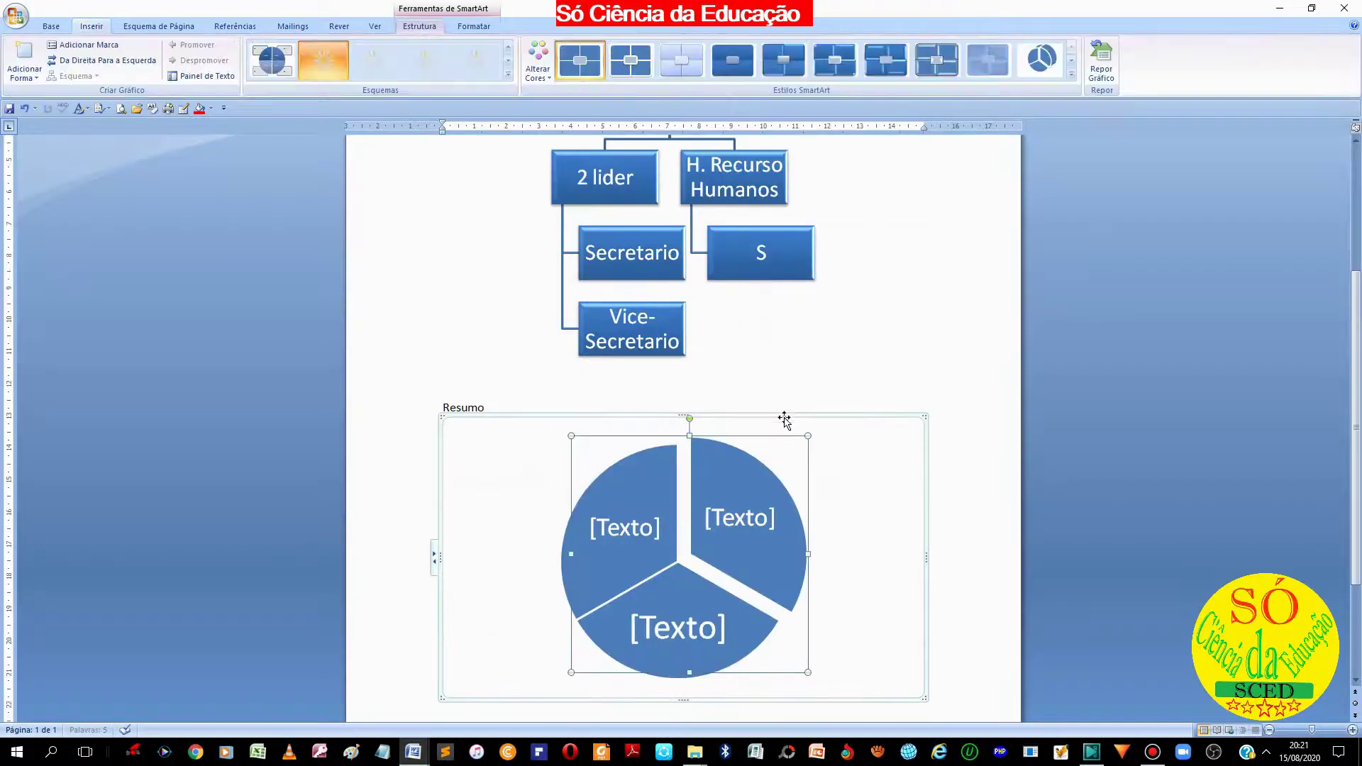
click(809, 551)
- Label the left pie slice 12% and clear the right slice's placeholder
click(638, 355)
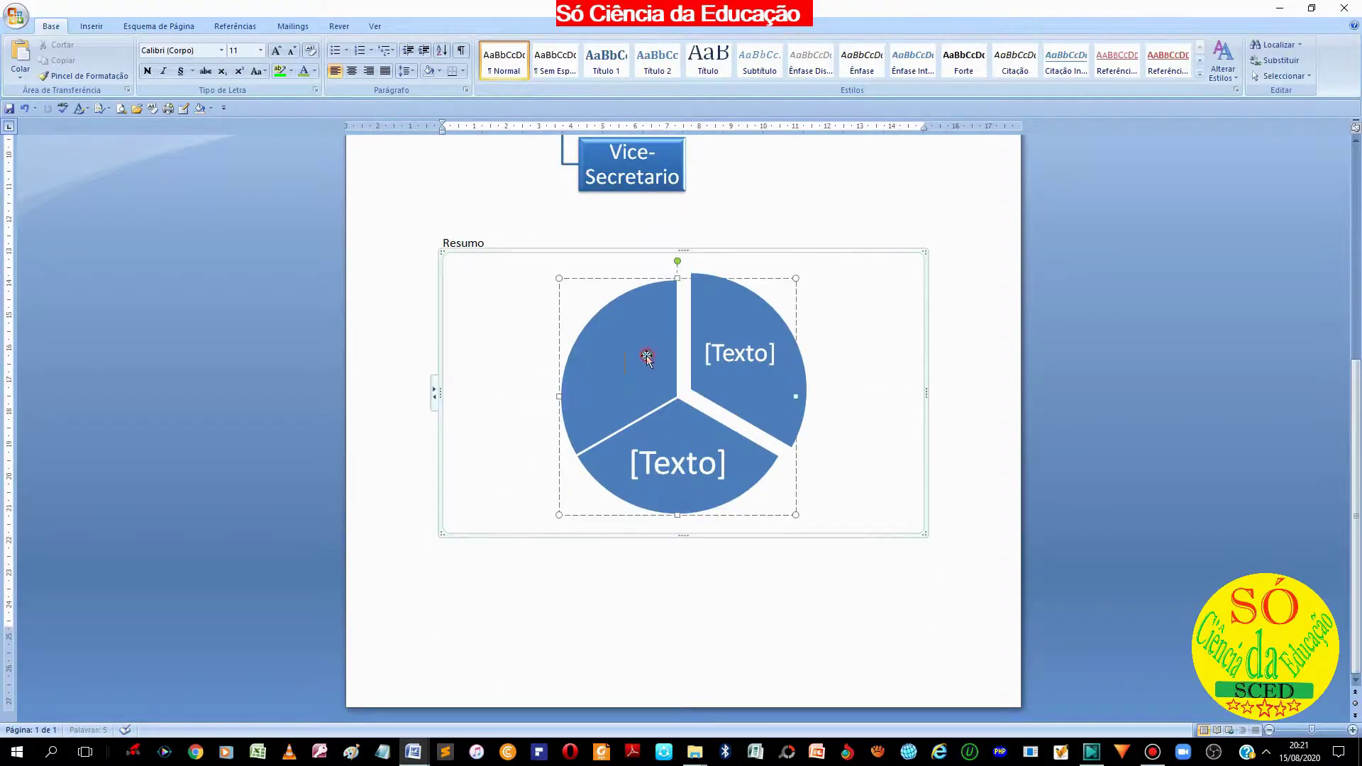
text(1)
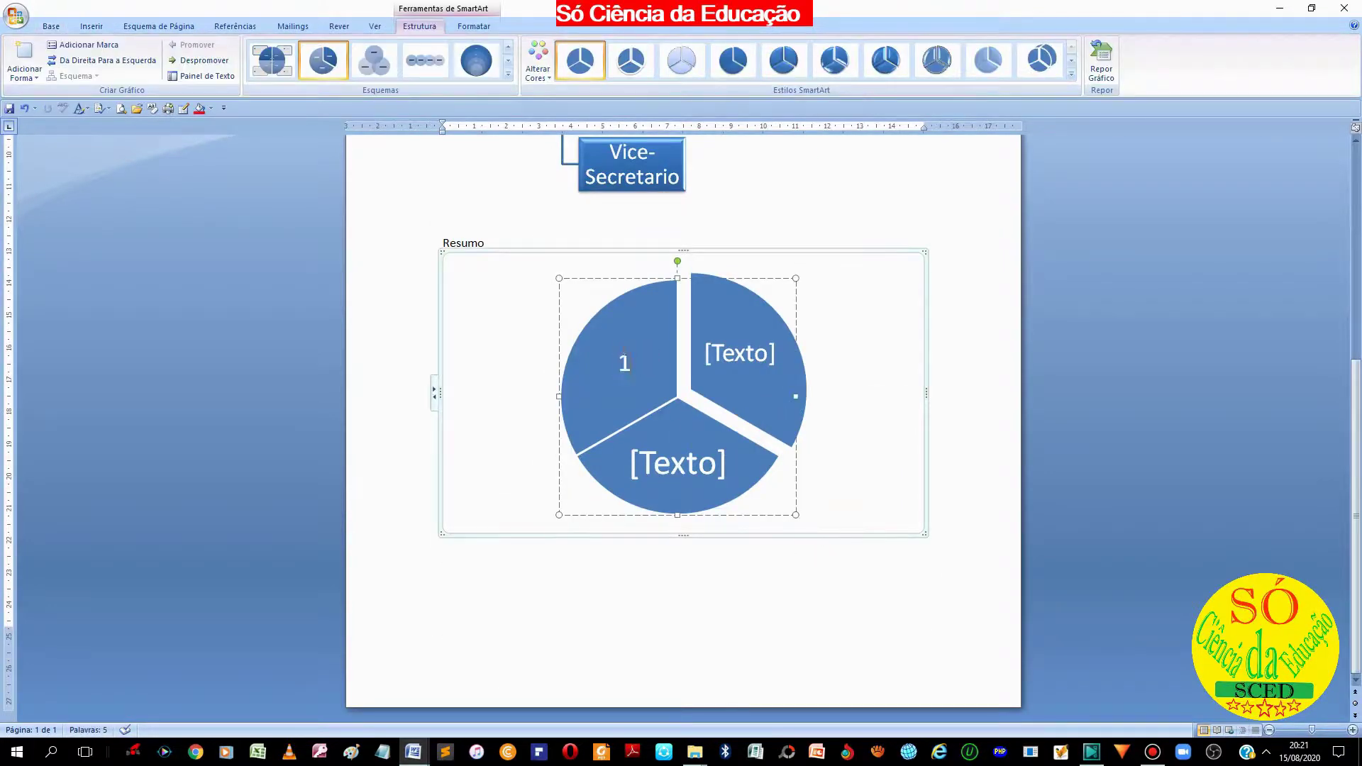
text(2)
text(%)
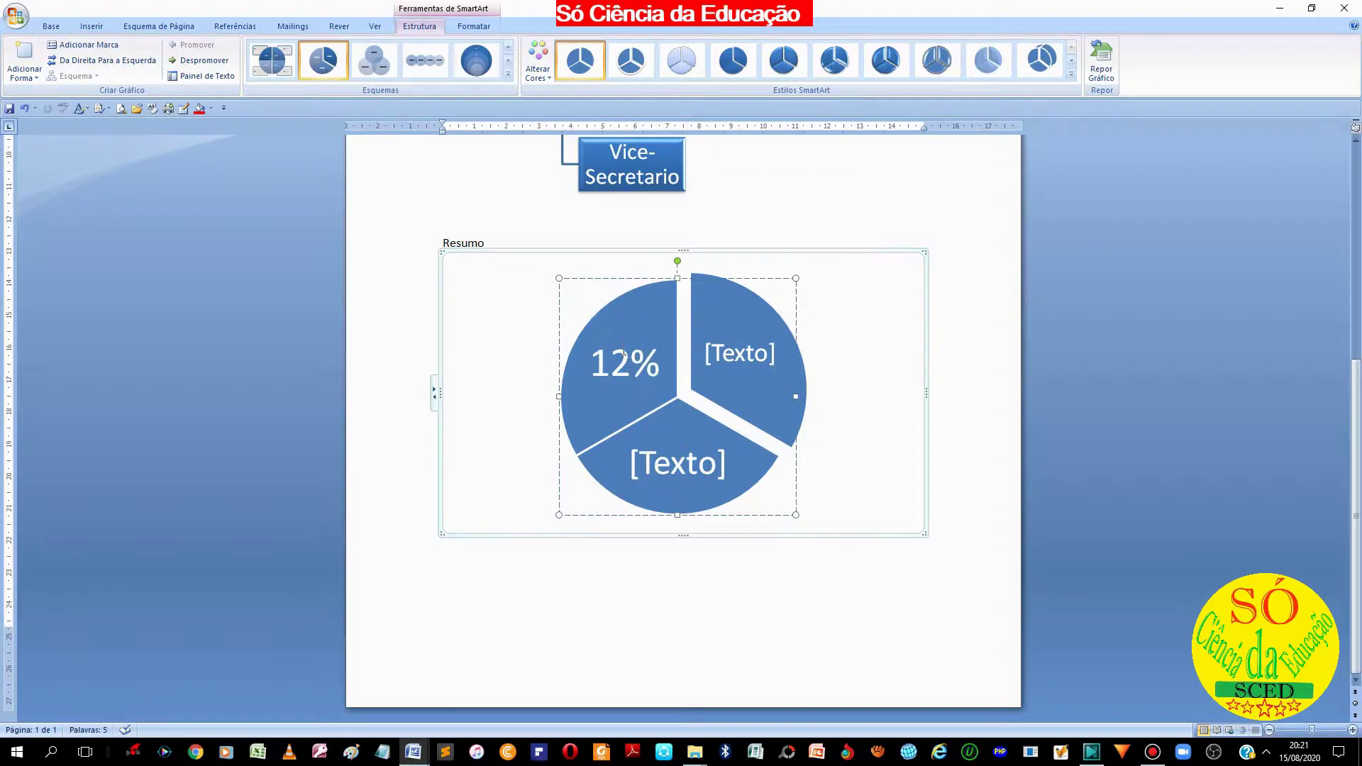
click(757, 366)
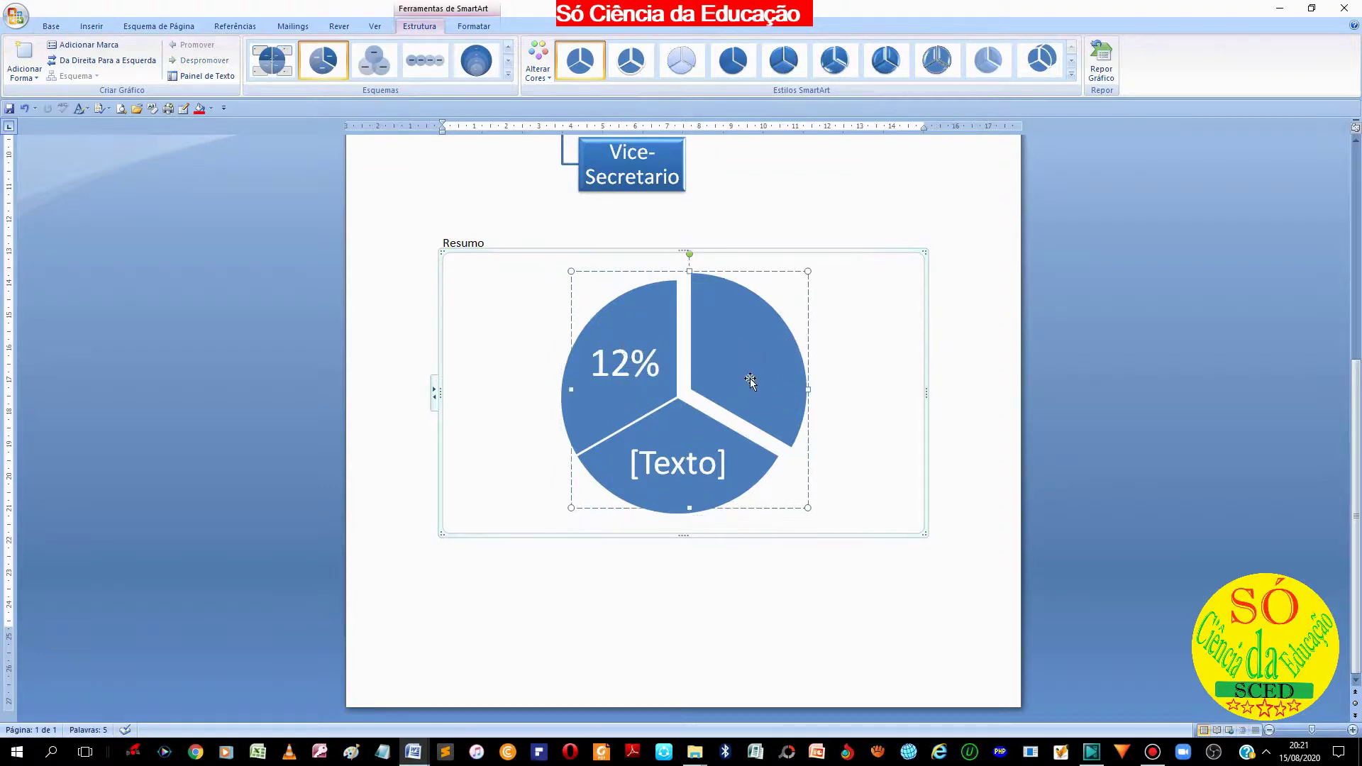
- Apply a 3D beveled style to the pie from the full style gallery
click(734, 56)
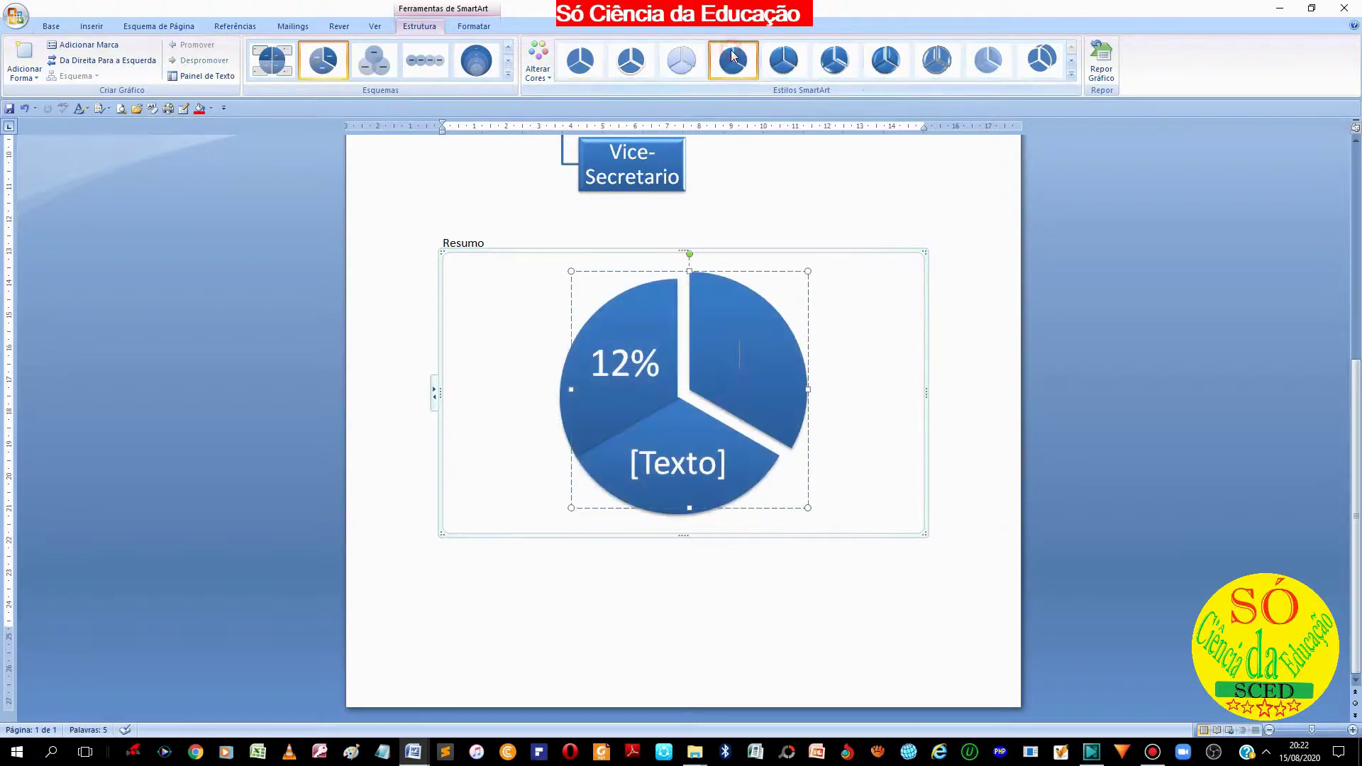
click(1071, 74)
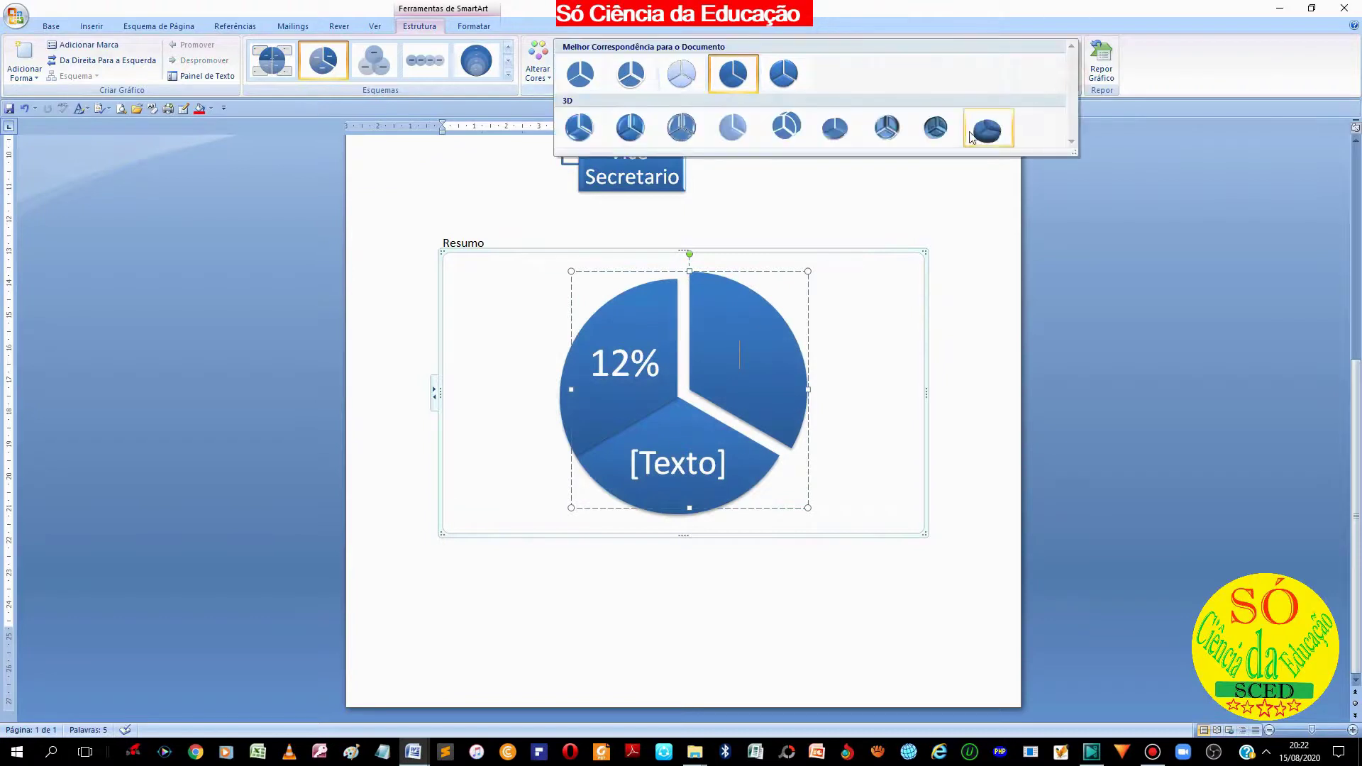
click(938, 132)
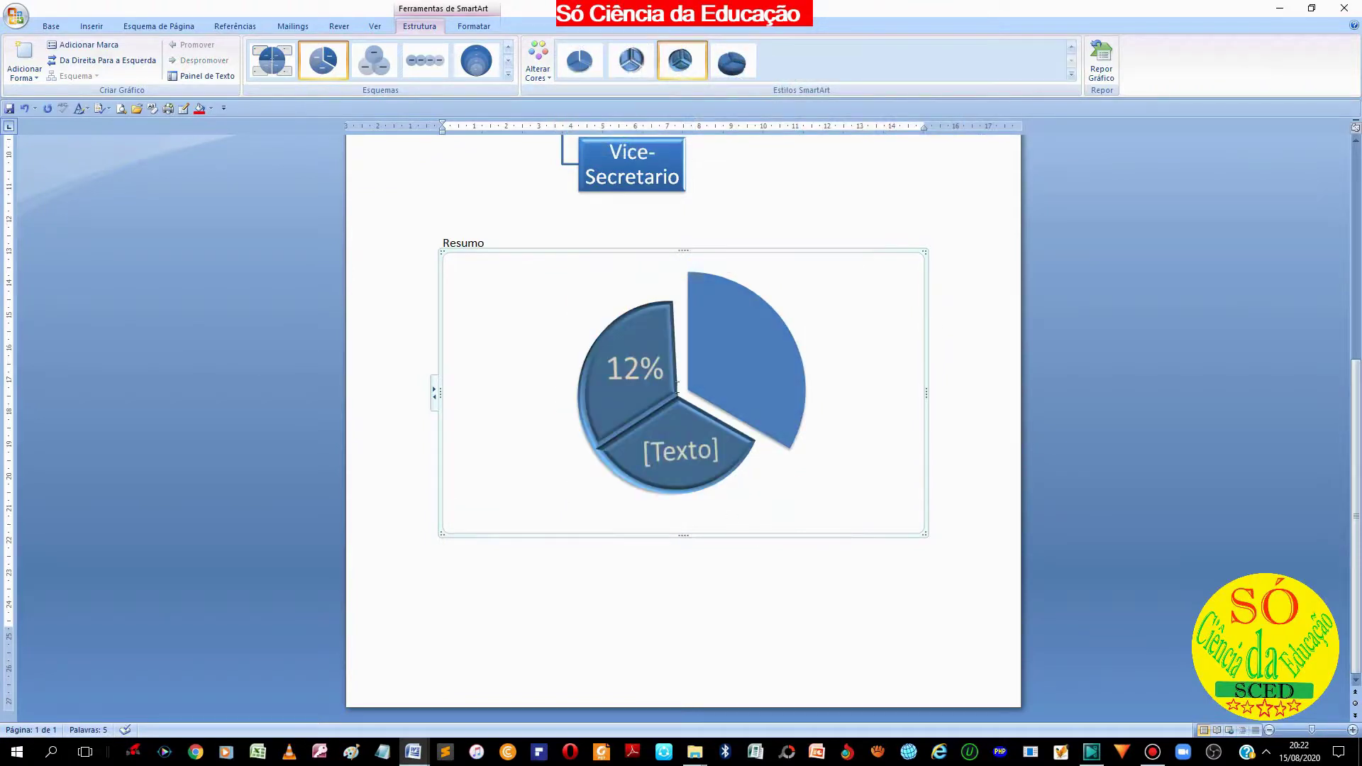
click(737, 362)
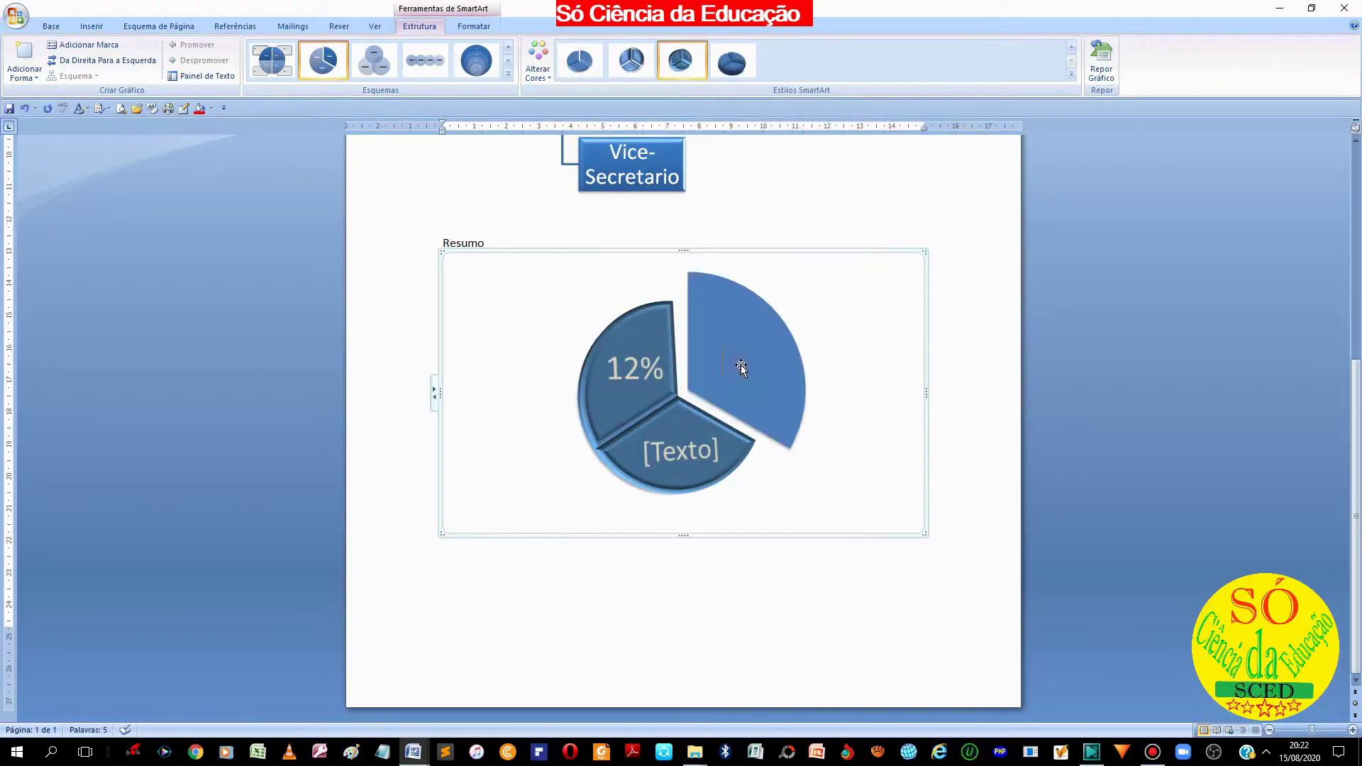